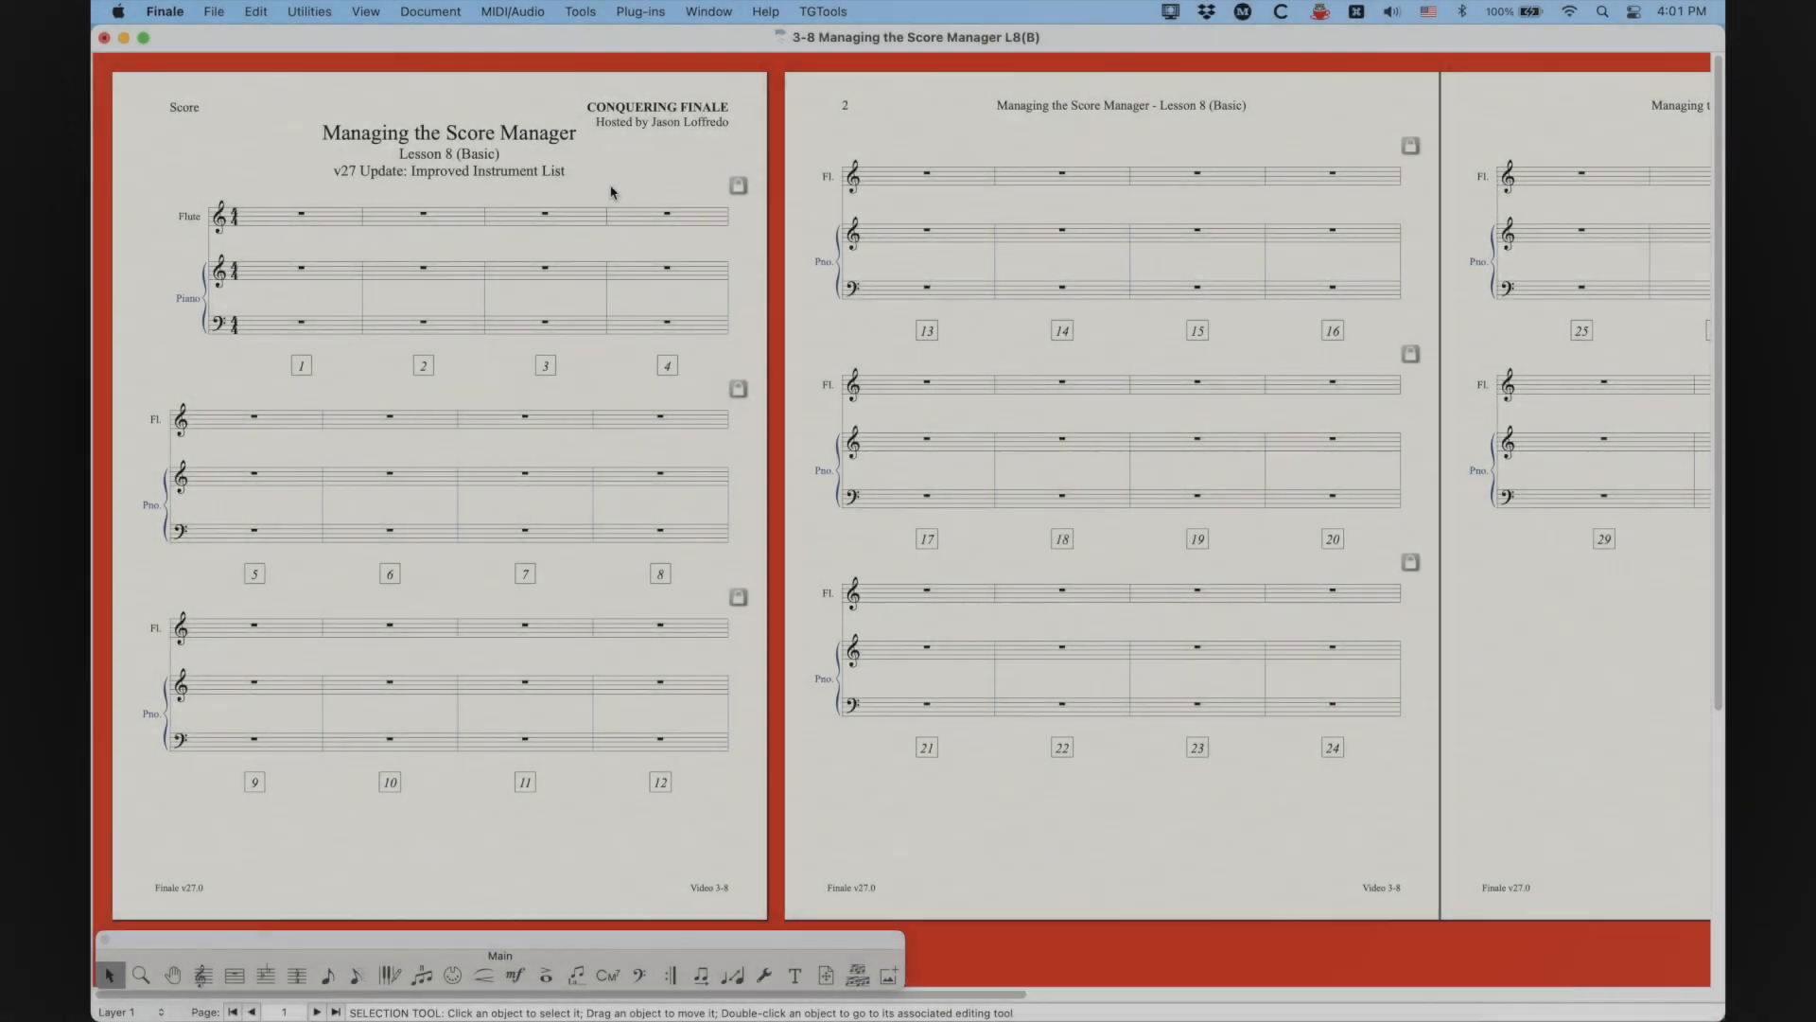
Step: Open the ScoreManager and add a Calliope to the score from the Keyboards family of all instruments
key(super+k)
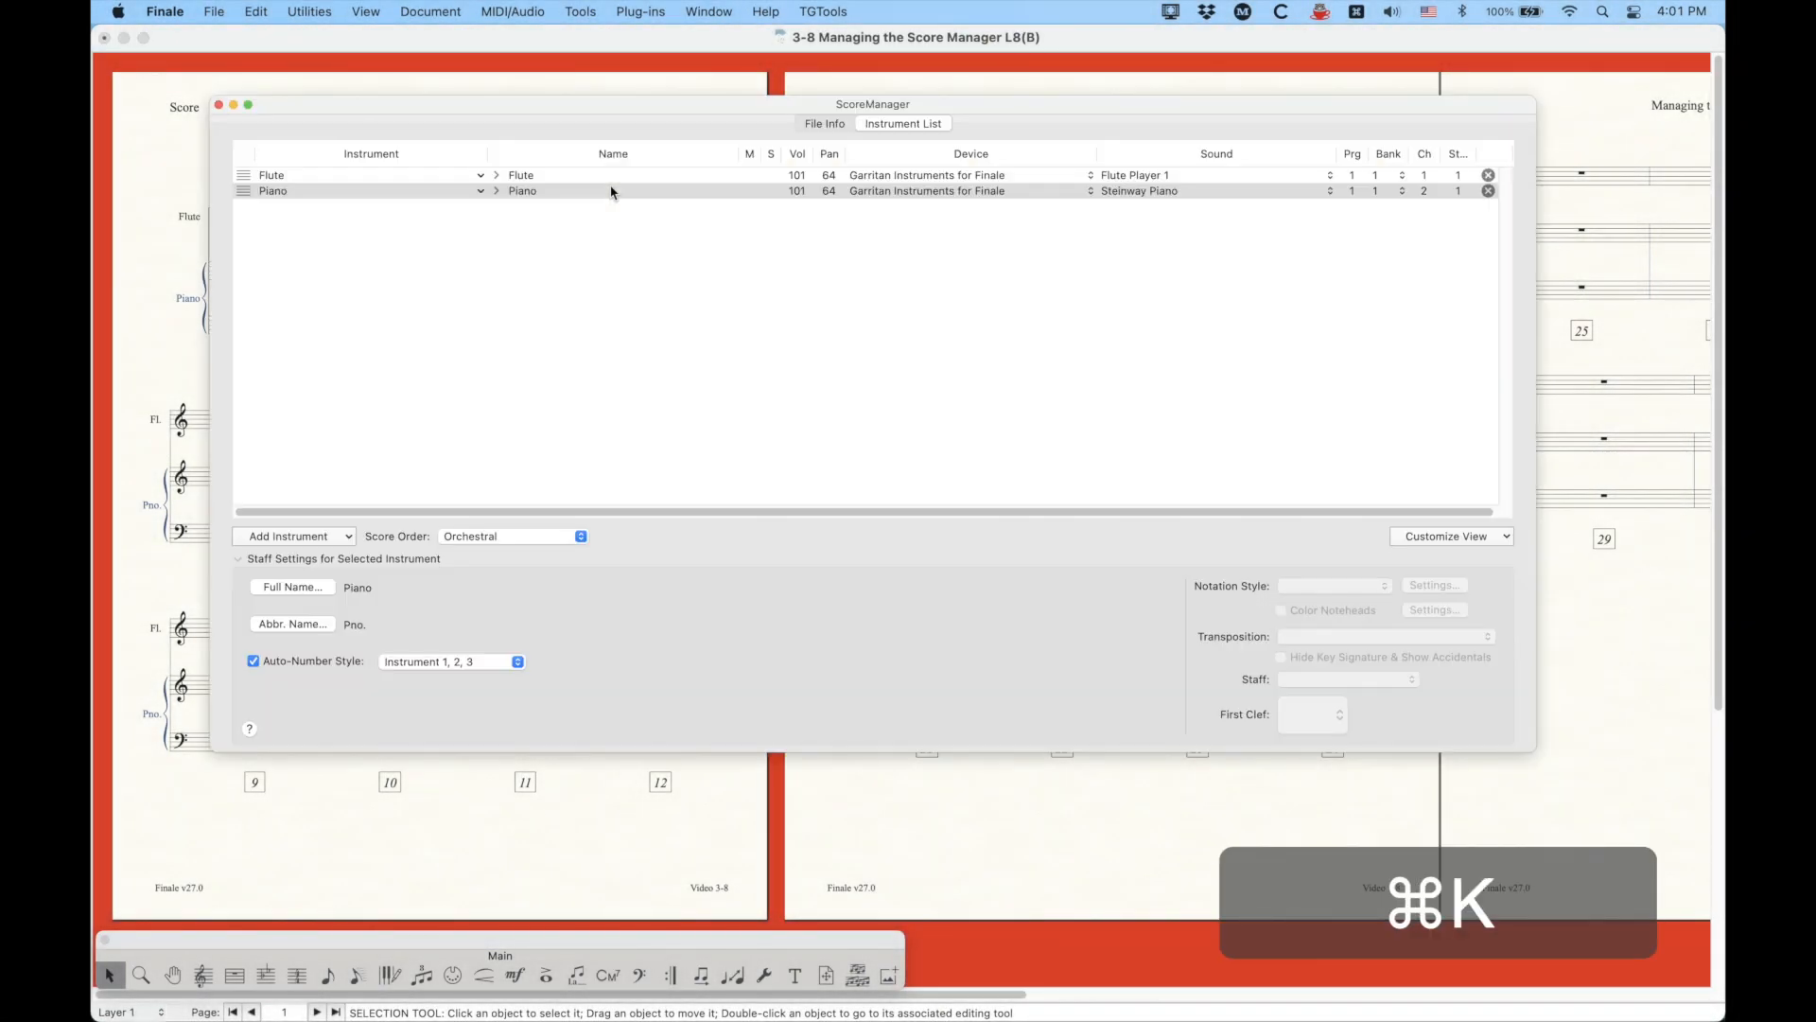
drag(677, 102, 673, 111)
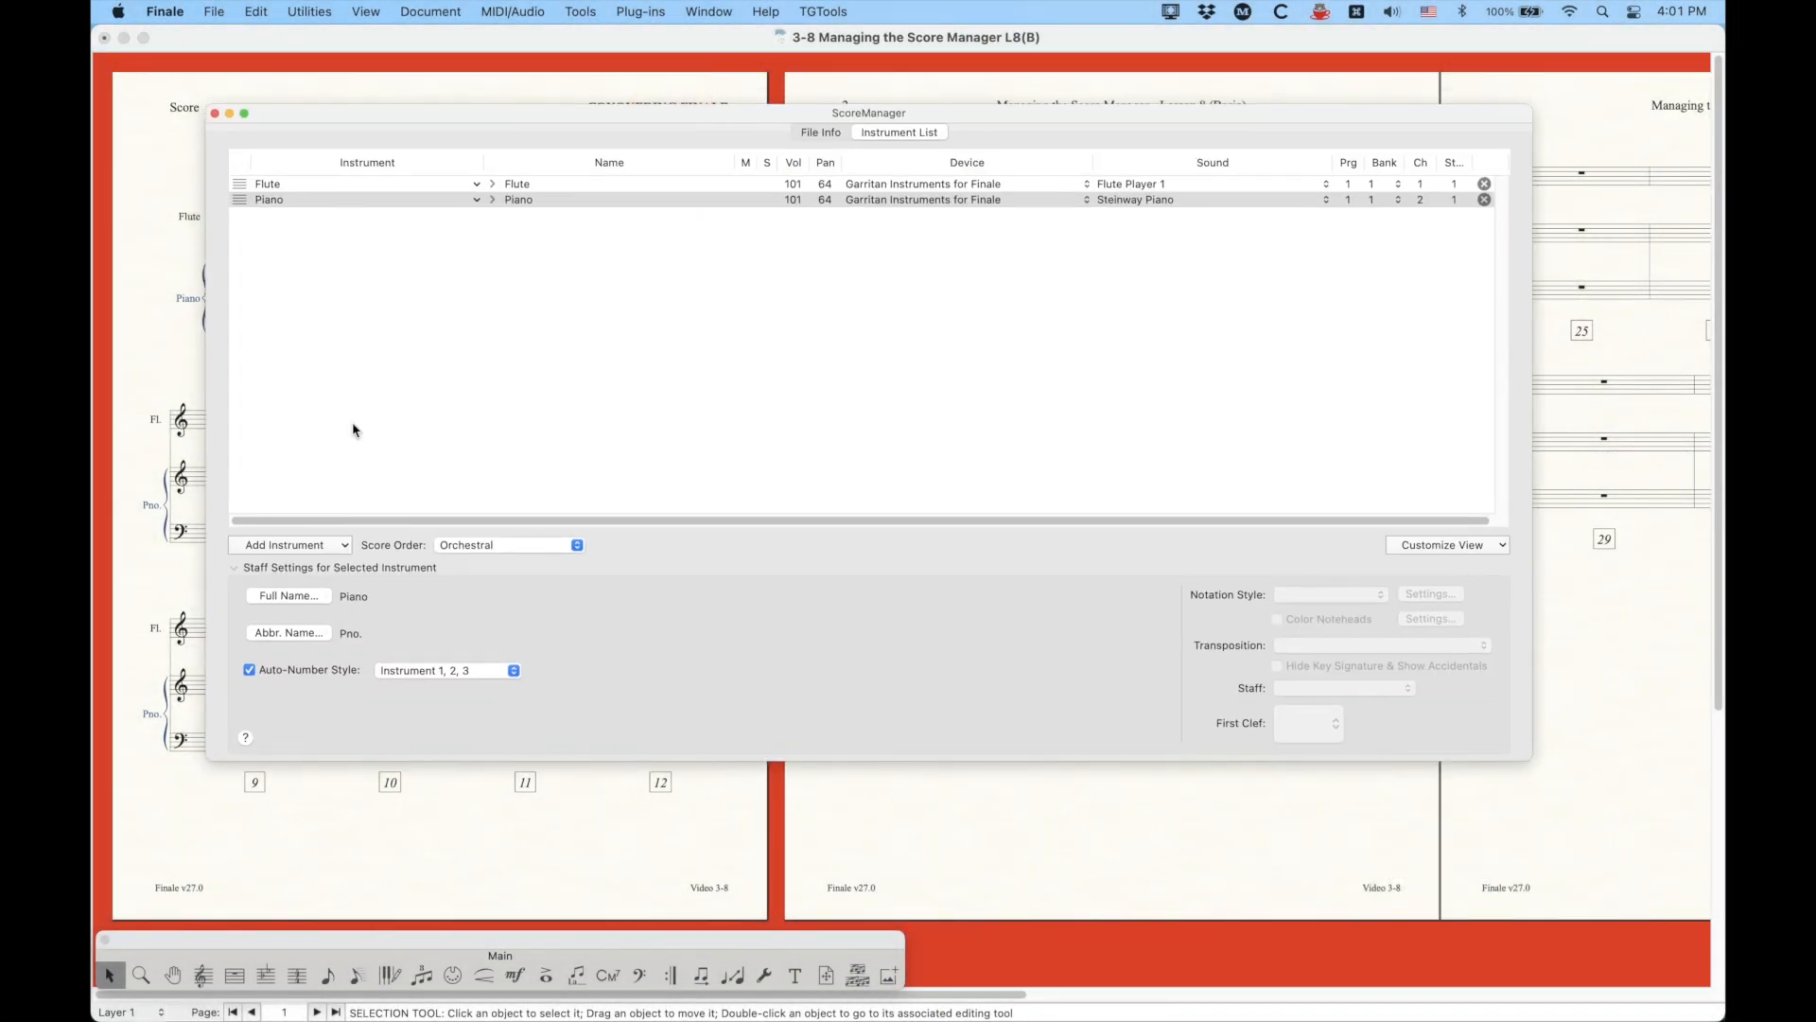
click(343, 546)
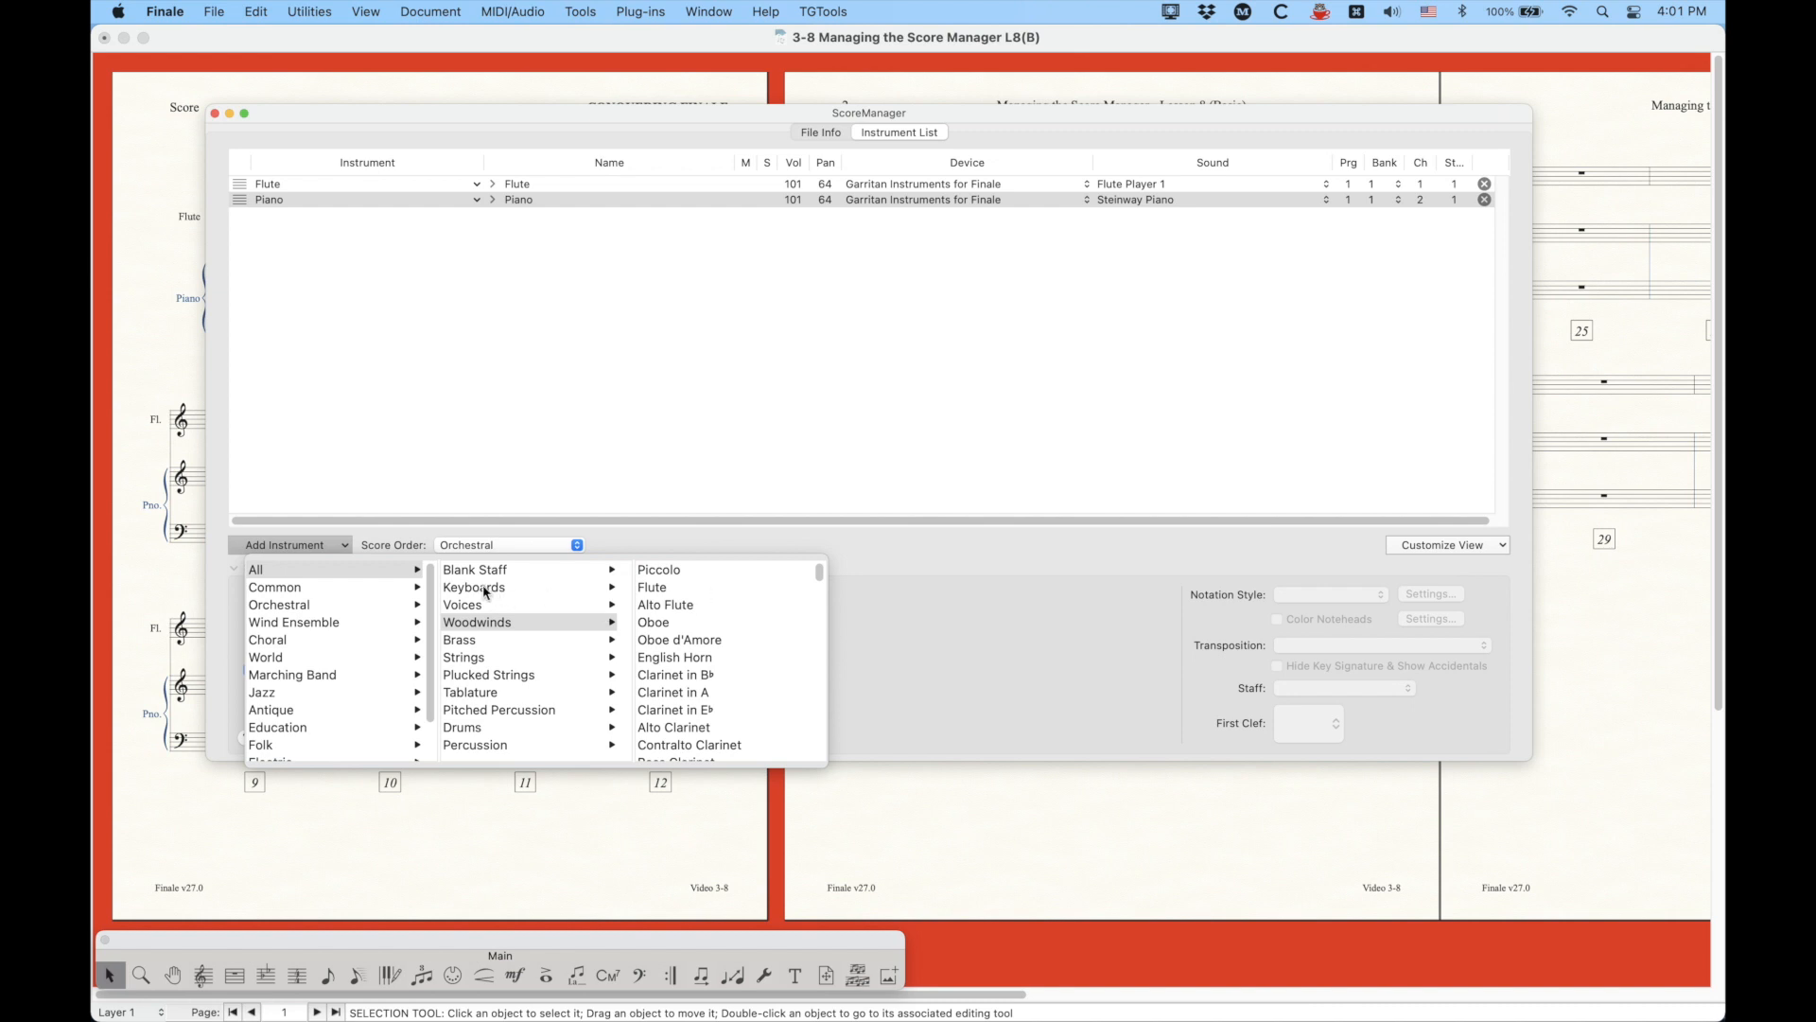
mouse_move(485, 591)
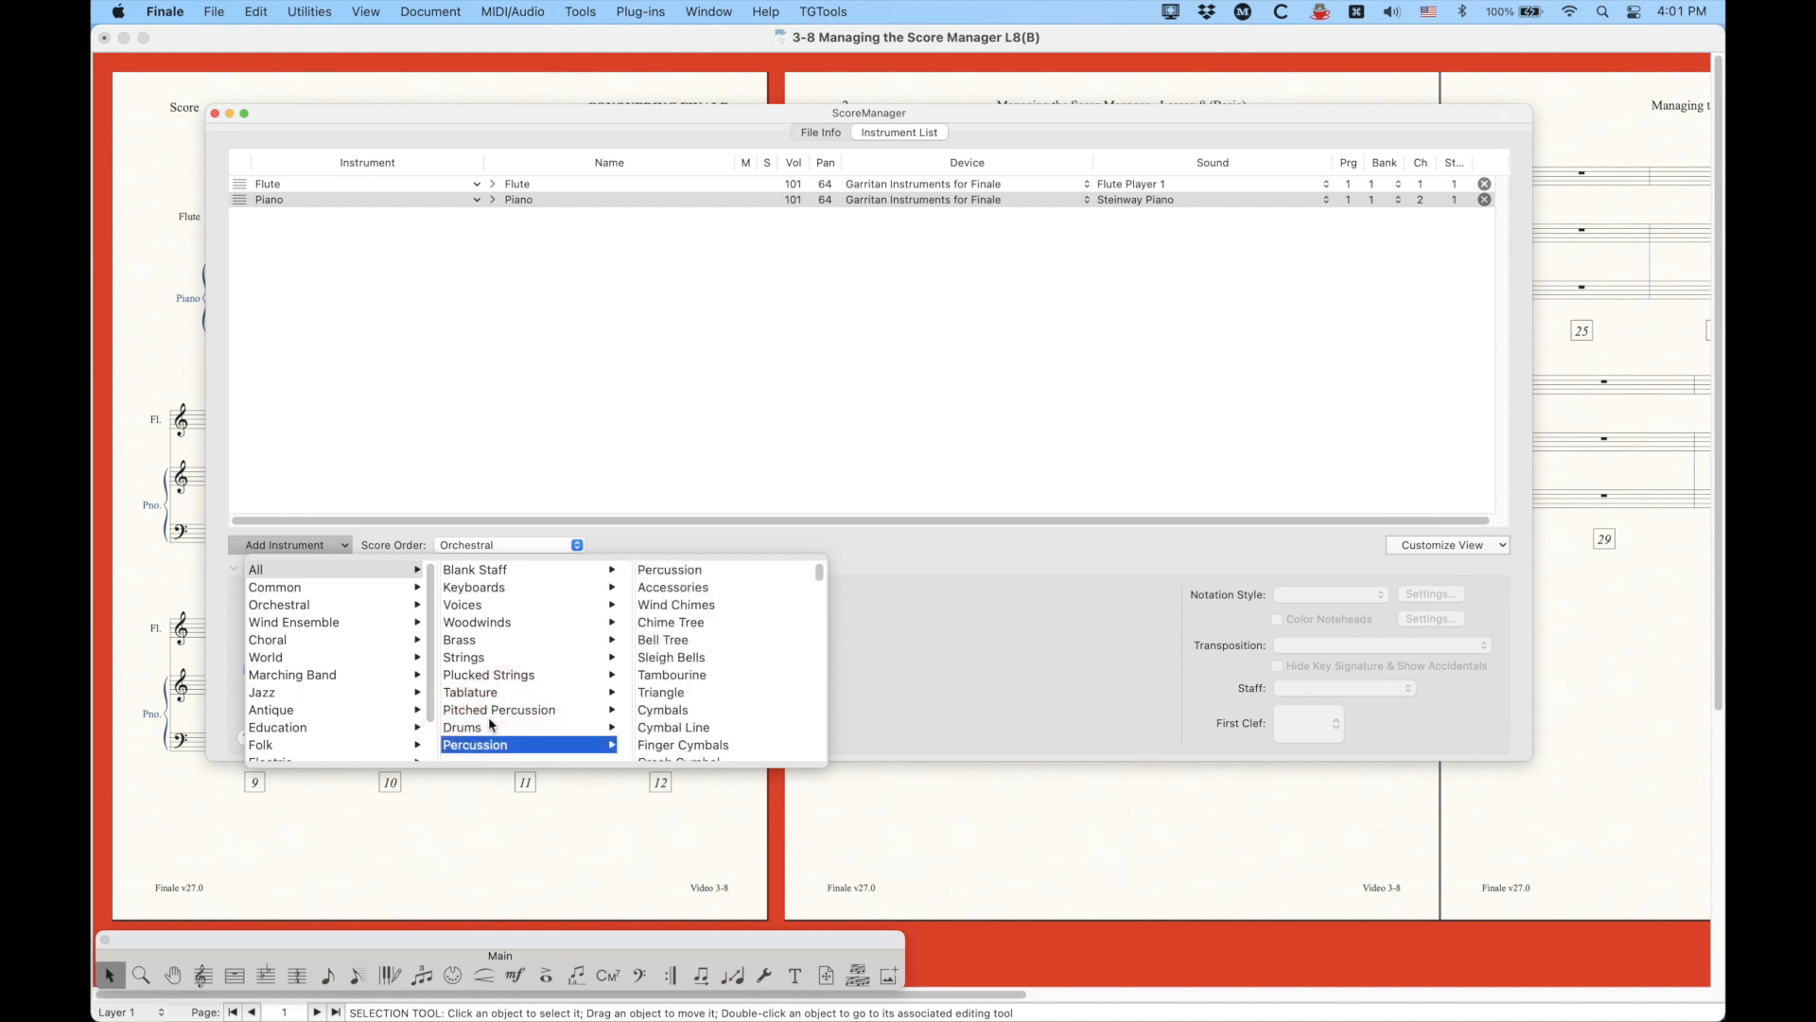
scroll(697, 687, down, 10)
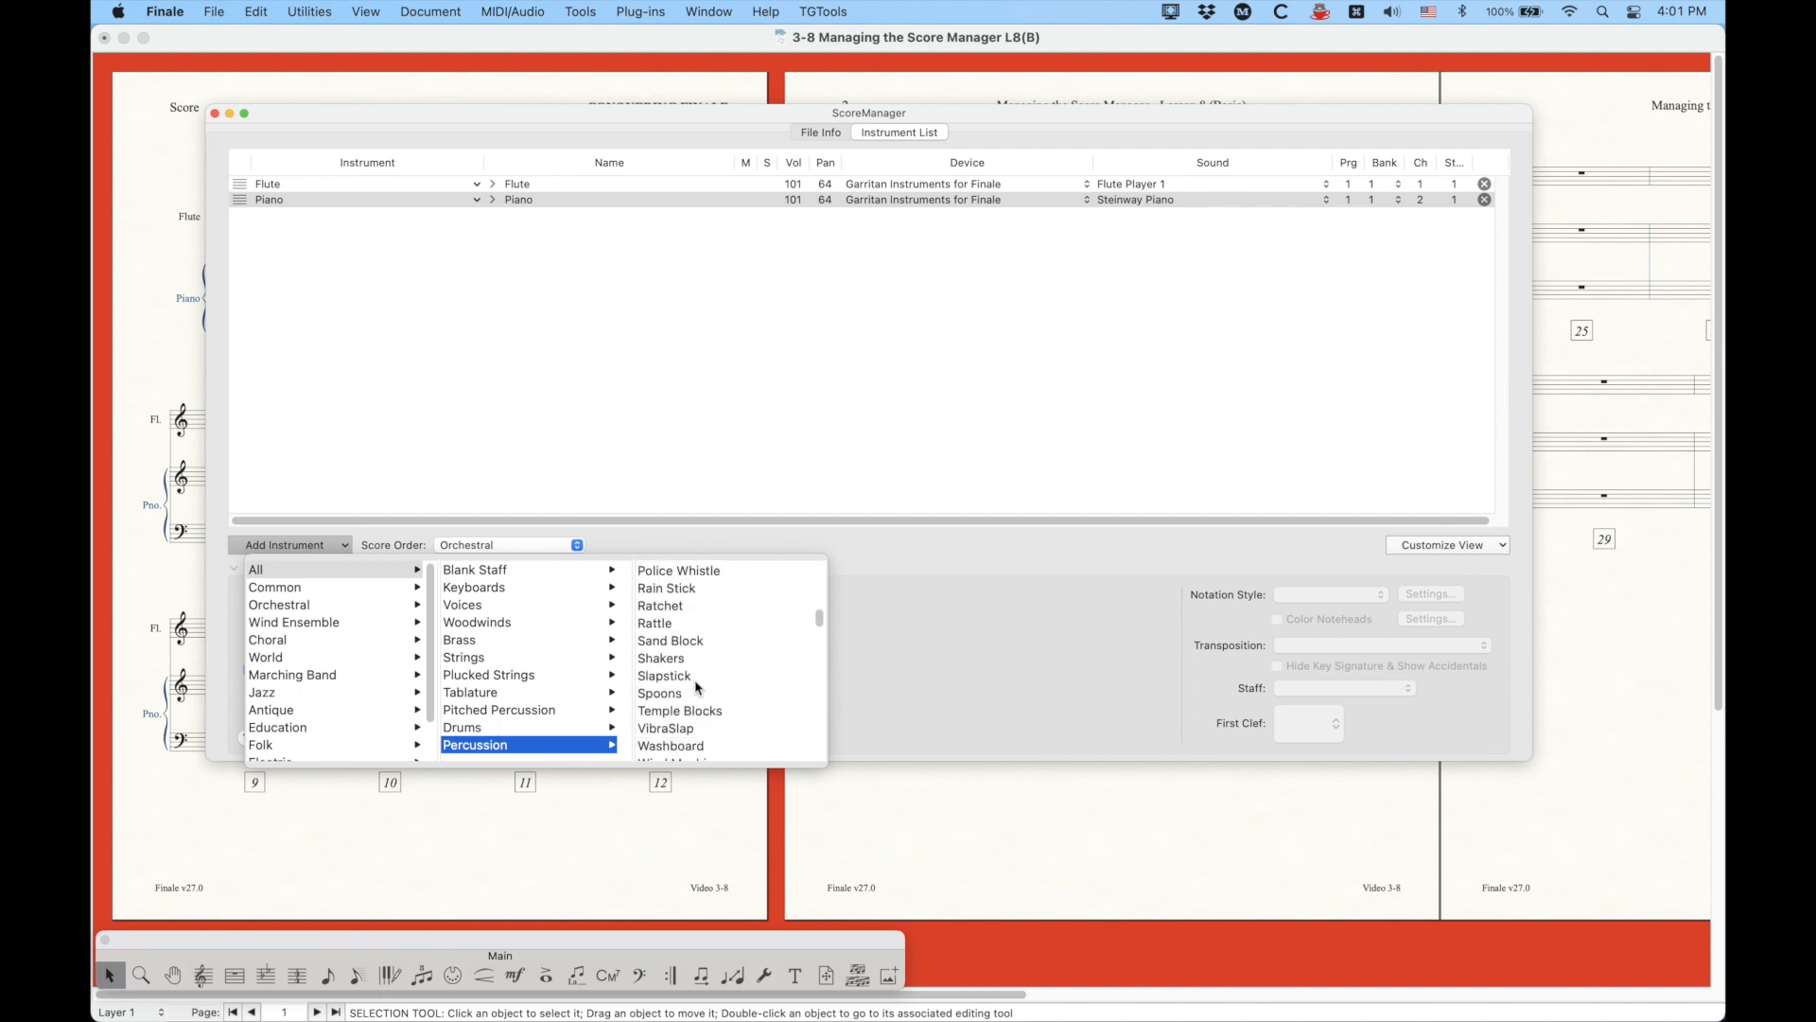
scroll(697, 686, down, 15)
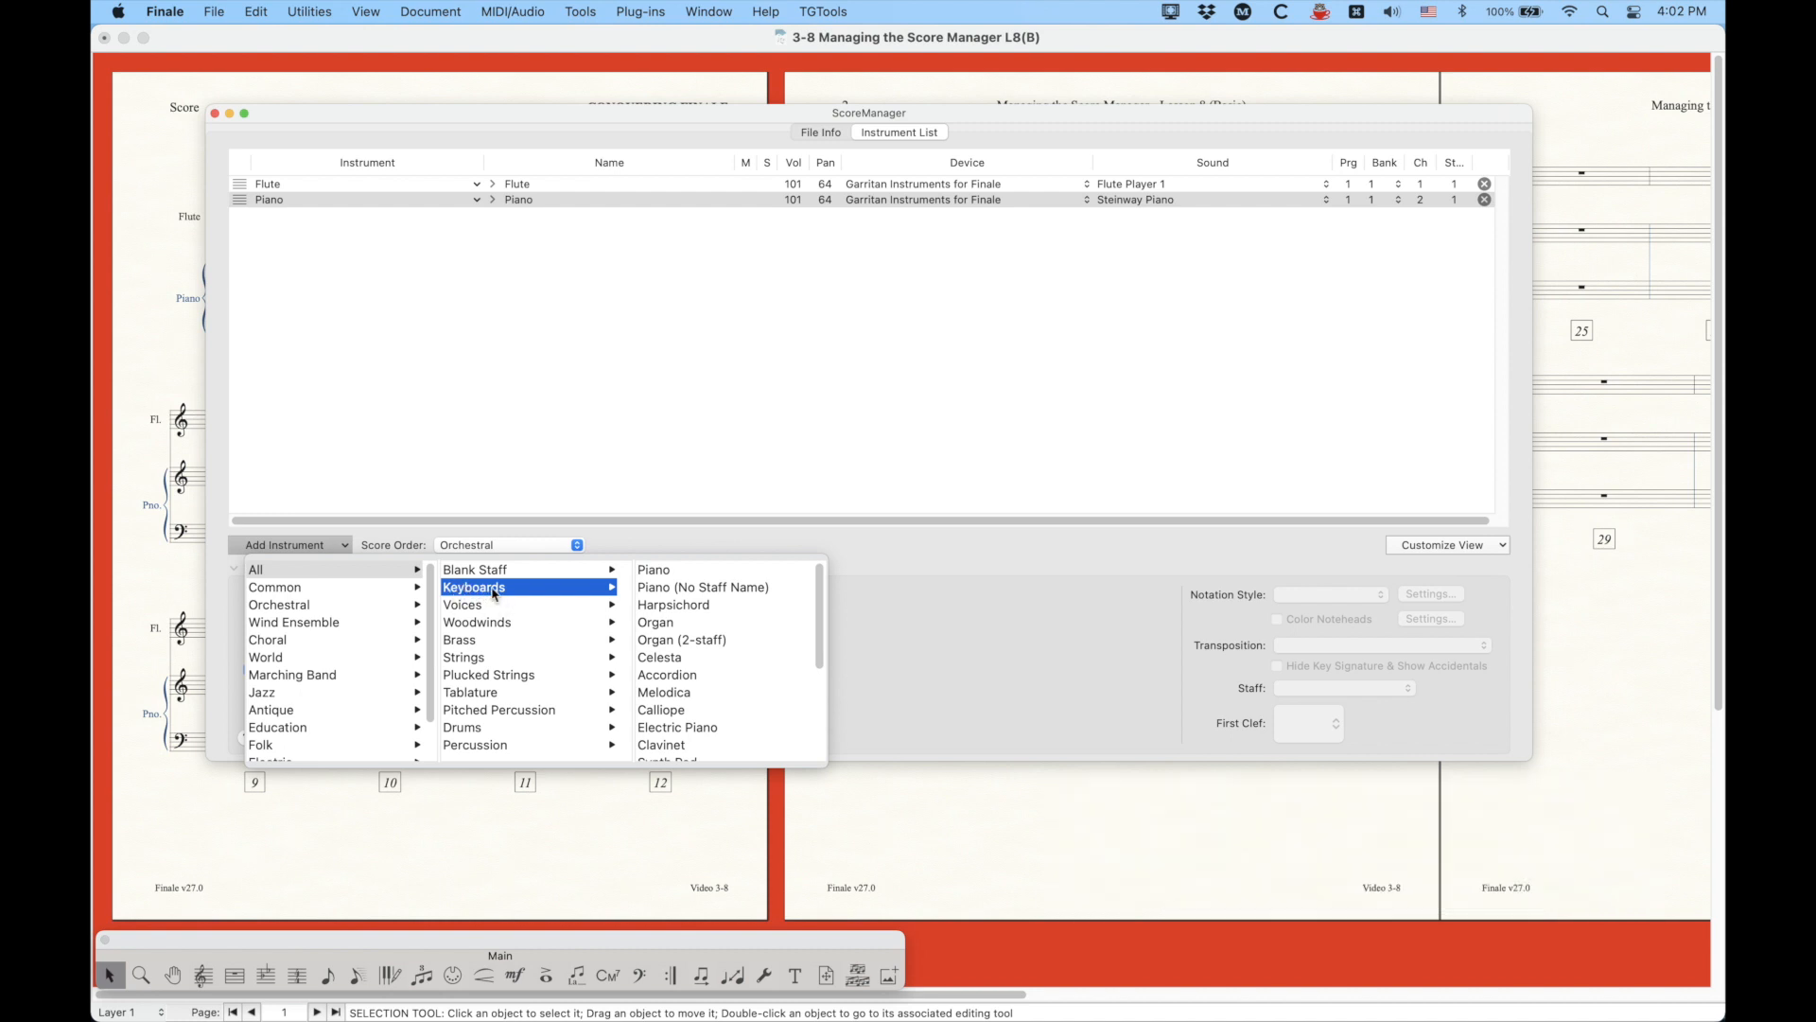
scroll(709, 654, down, 1)
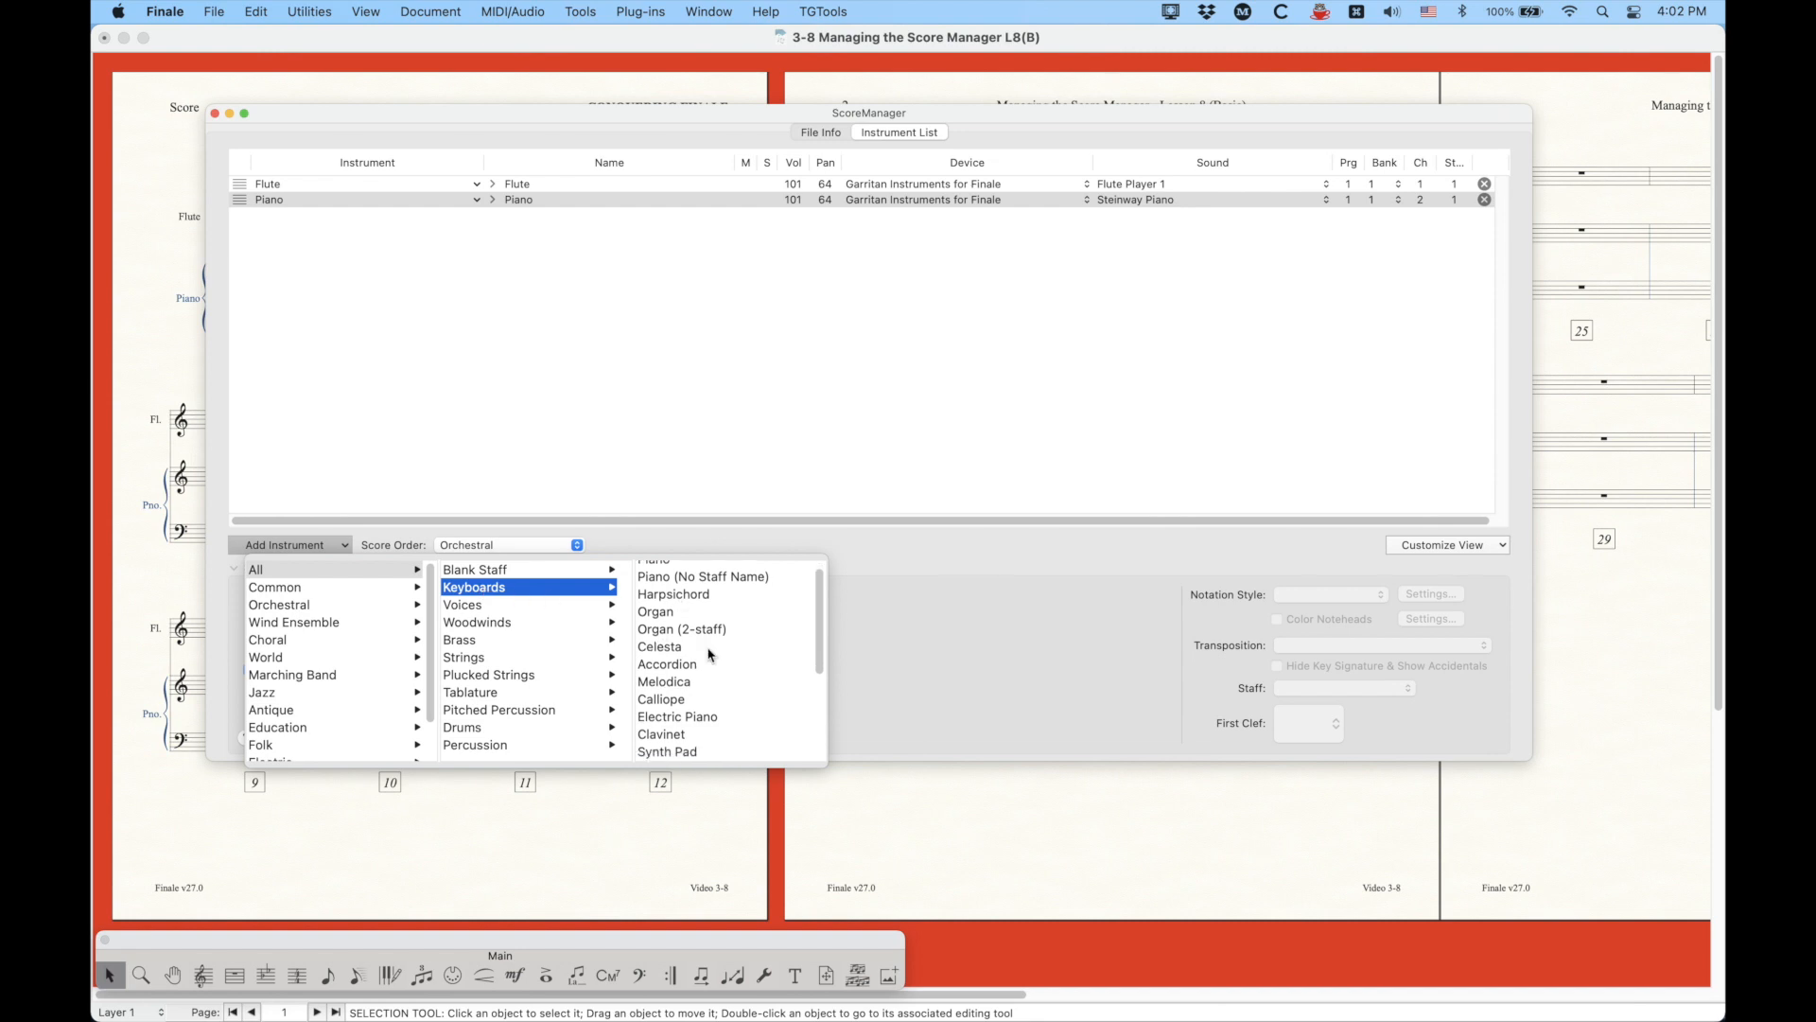
click(669, 700)
click(668, 699)
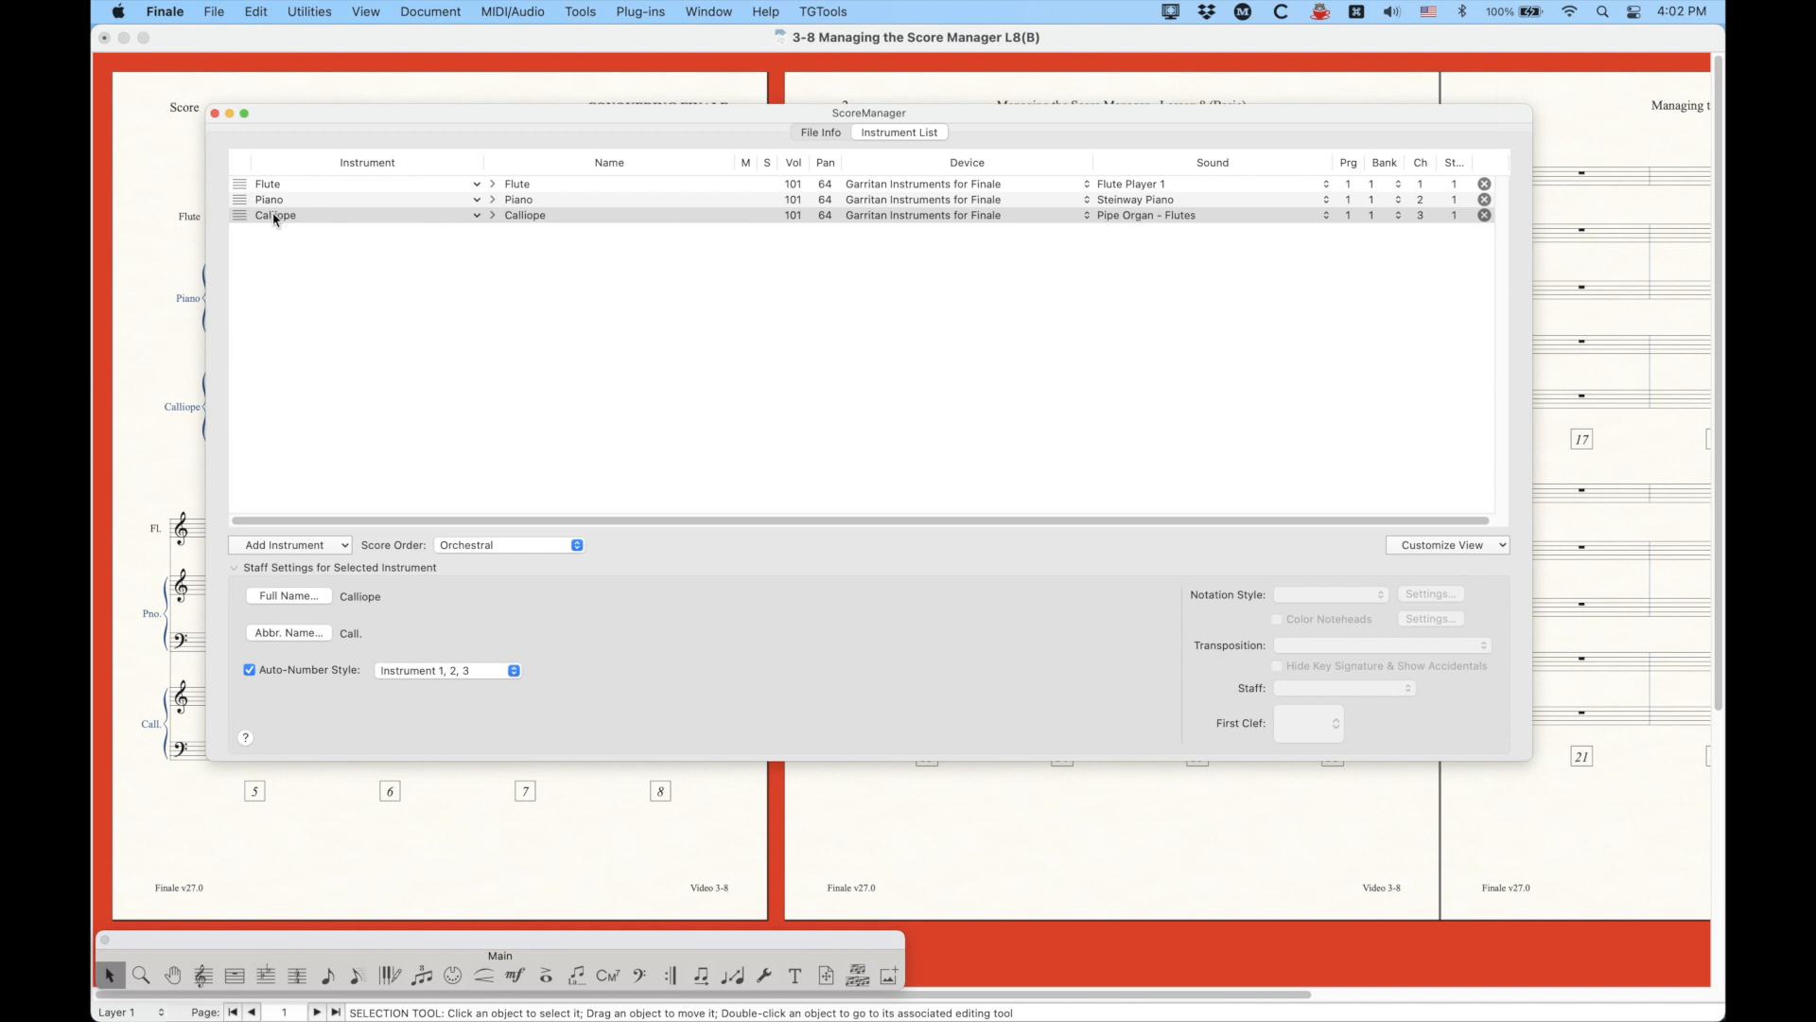
Step: Add a Suona to the score from the Woodwinds family and select its entry in the instrument list
click(343, 546)
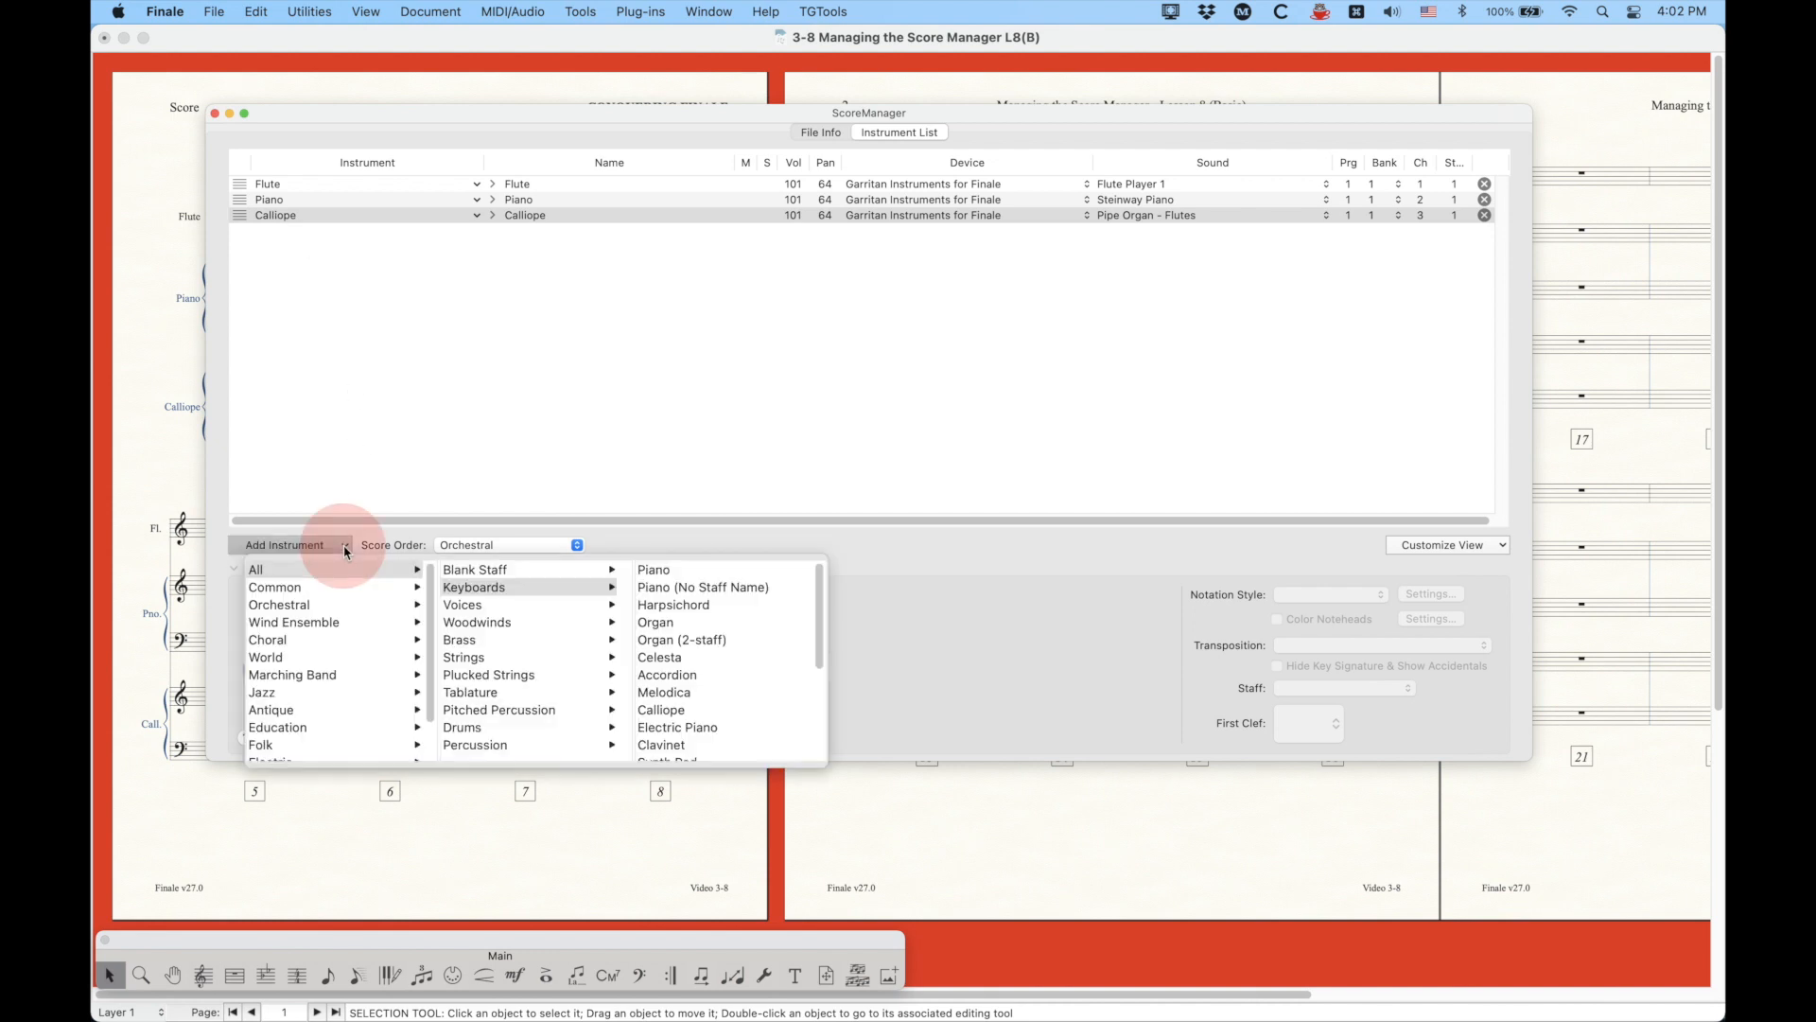
click(483, 624)
scroll(673, 704, down, 10)
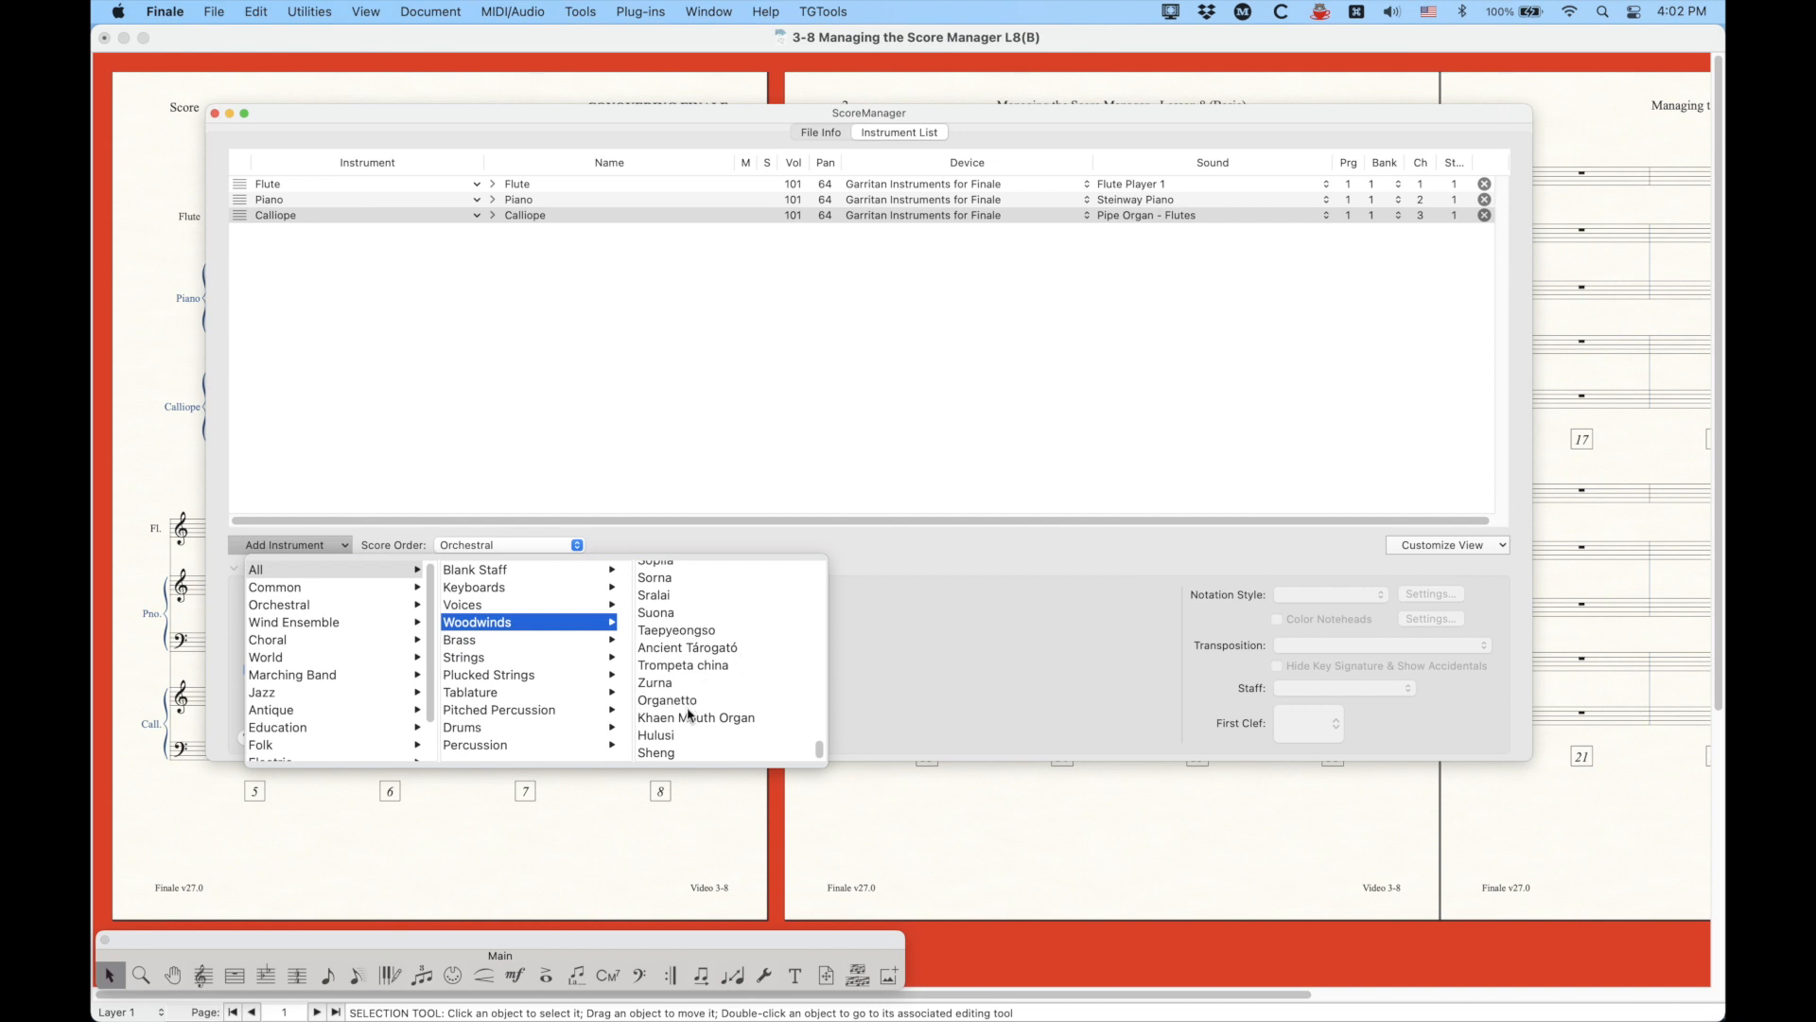
scroll(689, 715, up, 15)
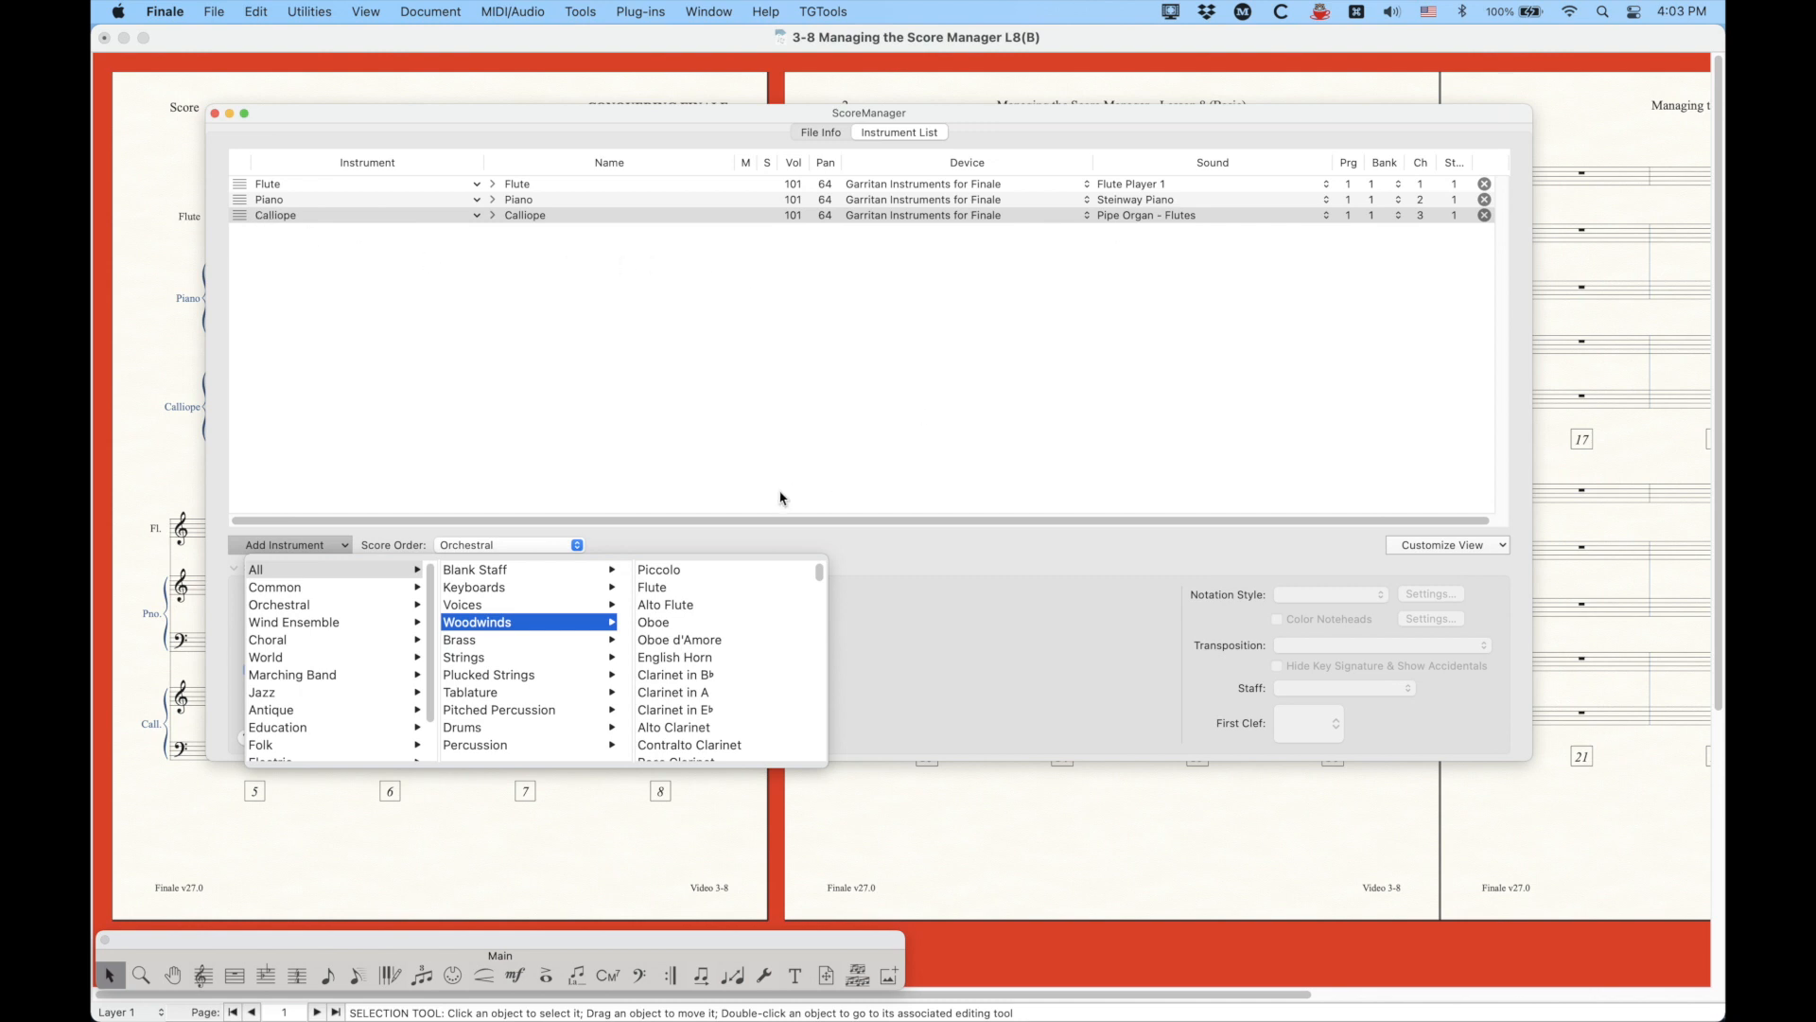
scroll(743, 691, down, 10)
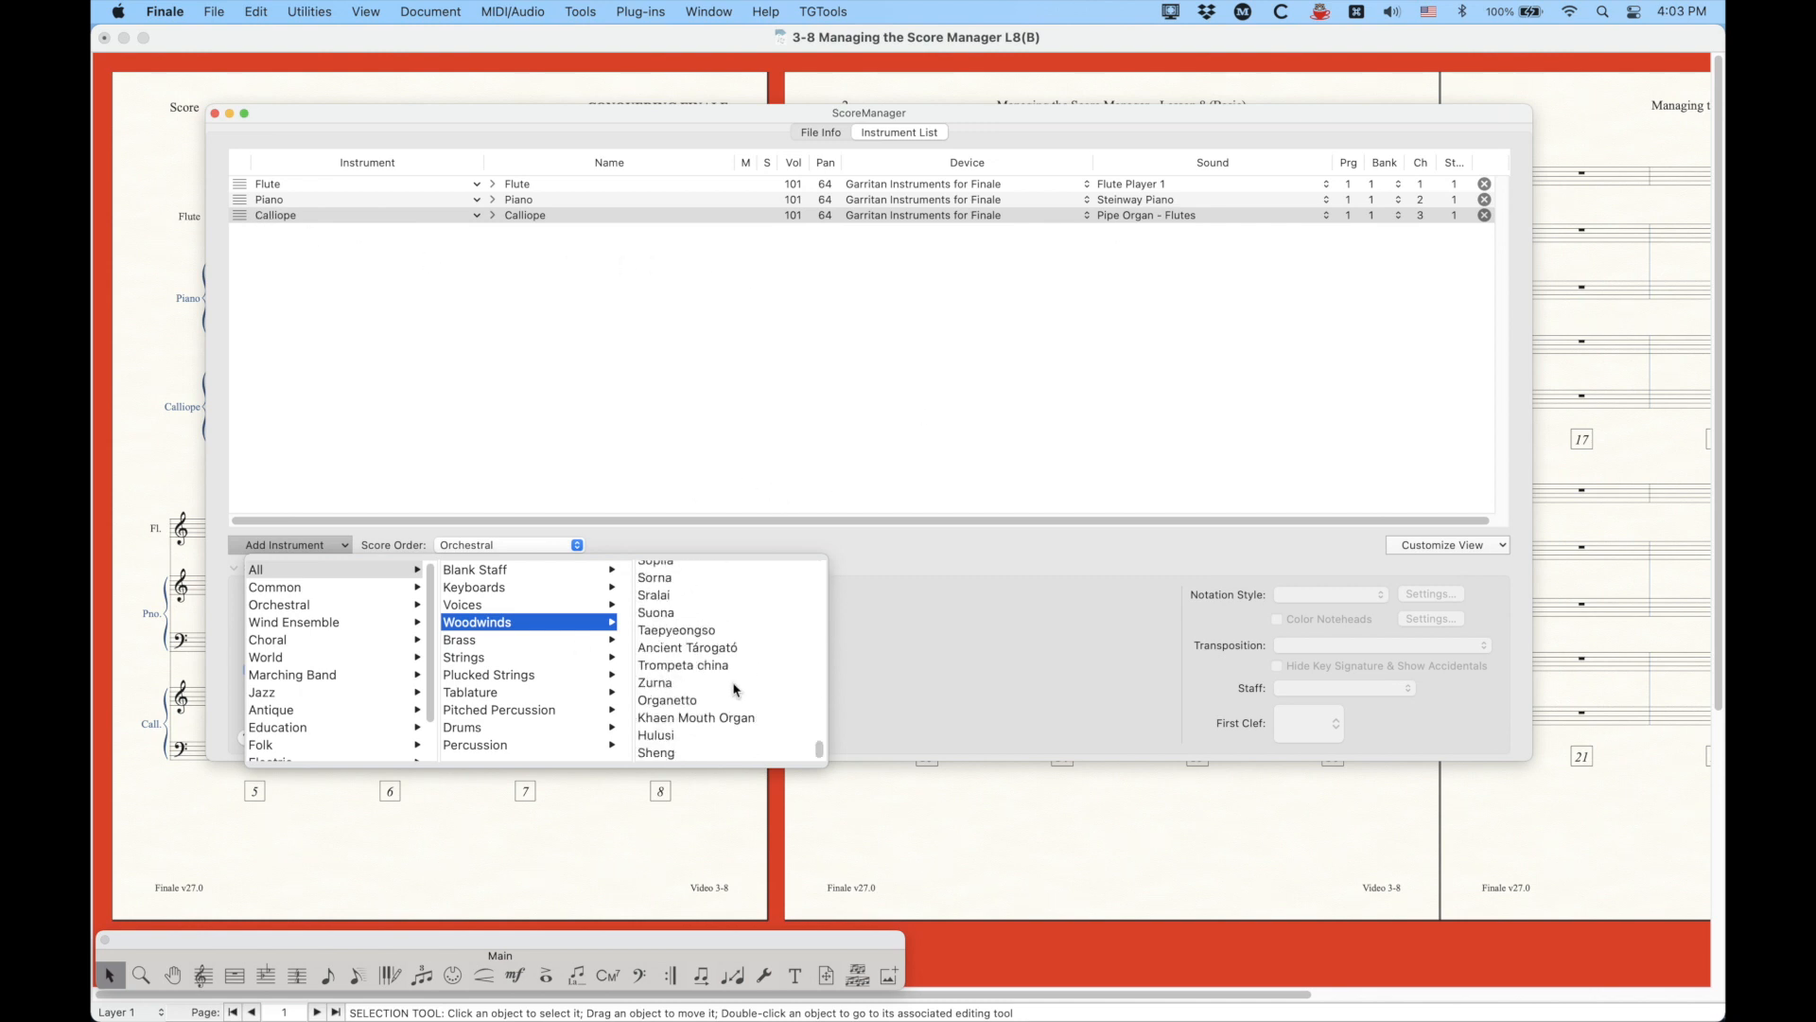
scroll(698, 688, up, 2)
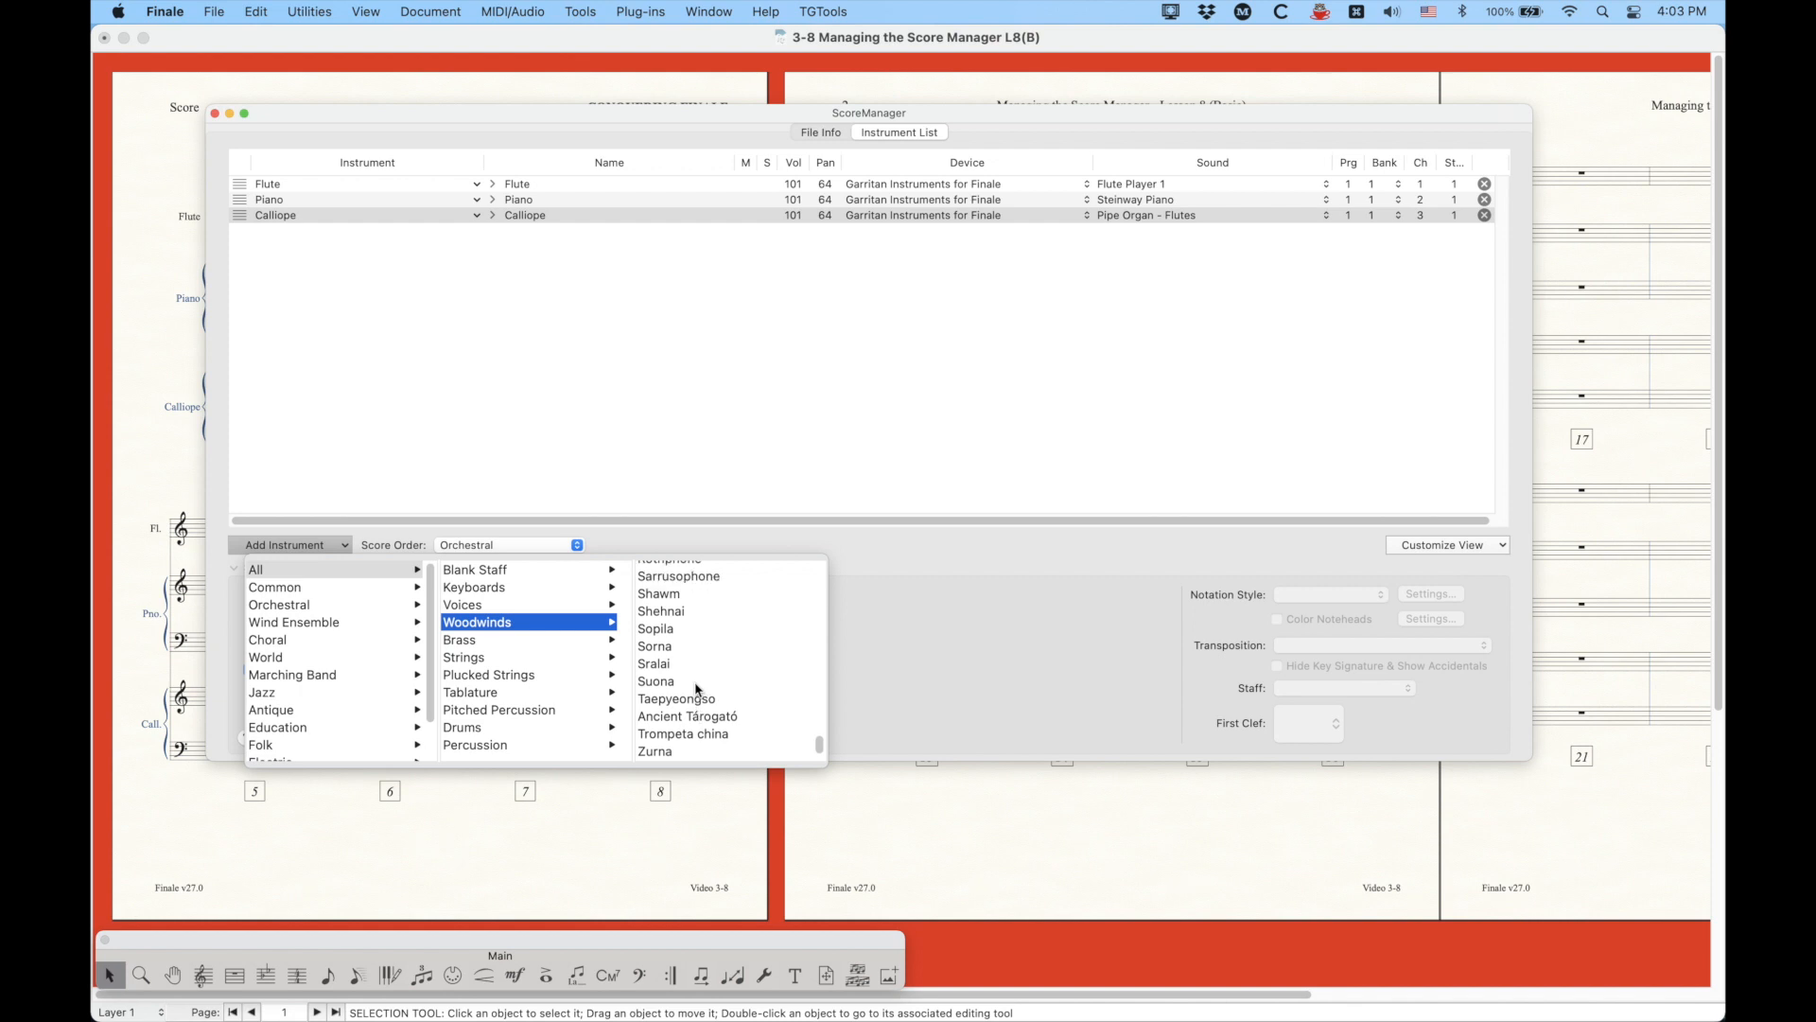
click(668, 682)
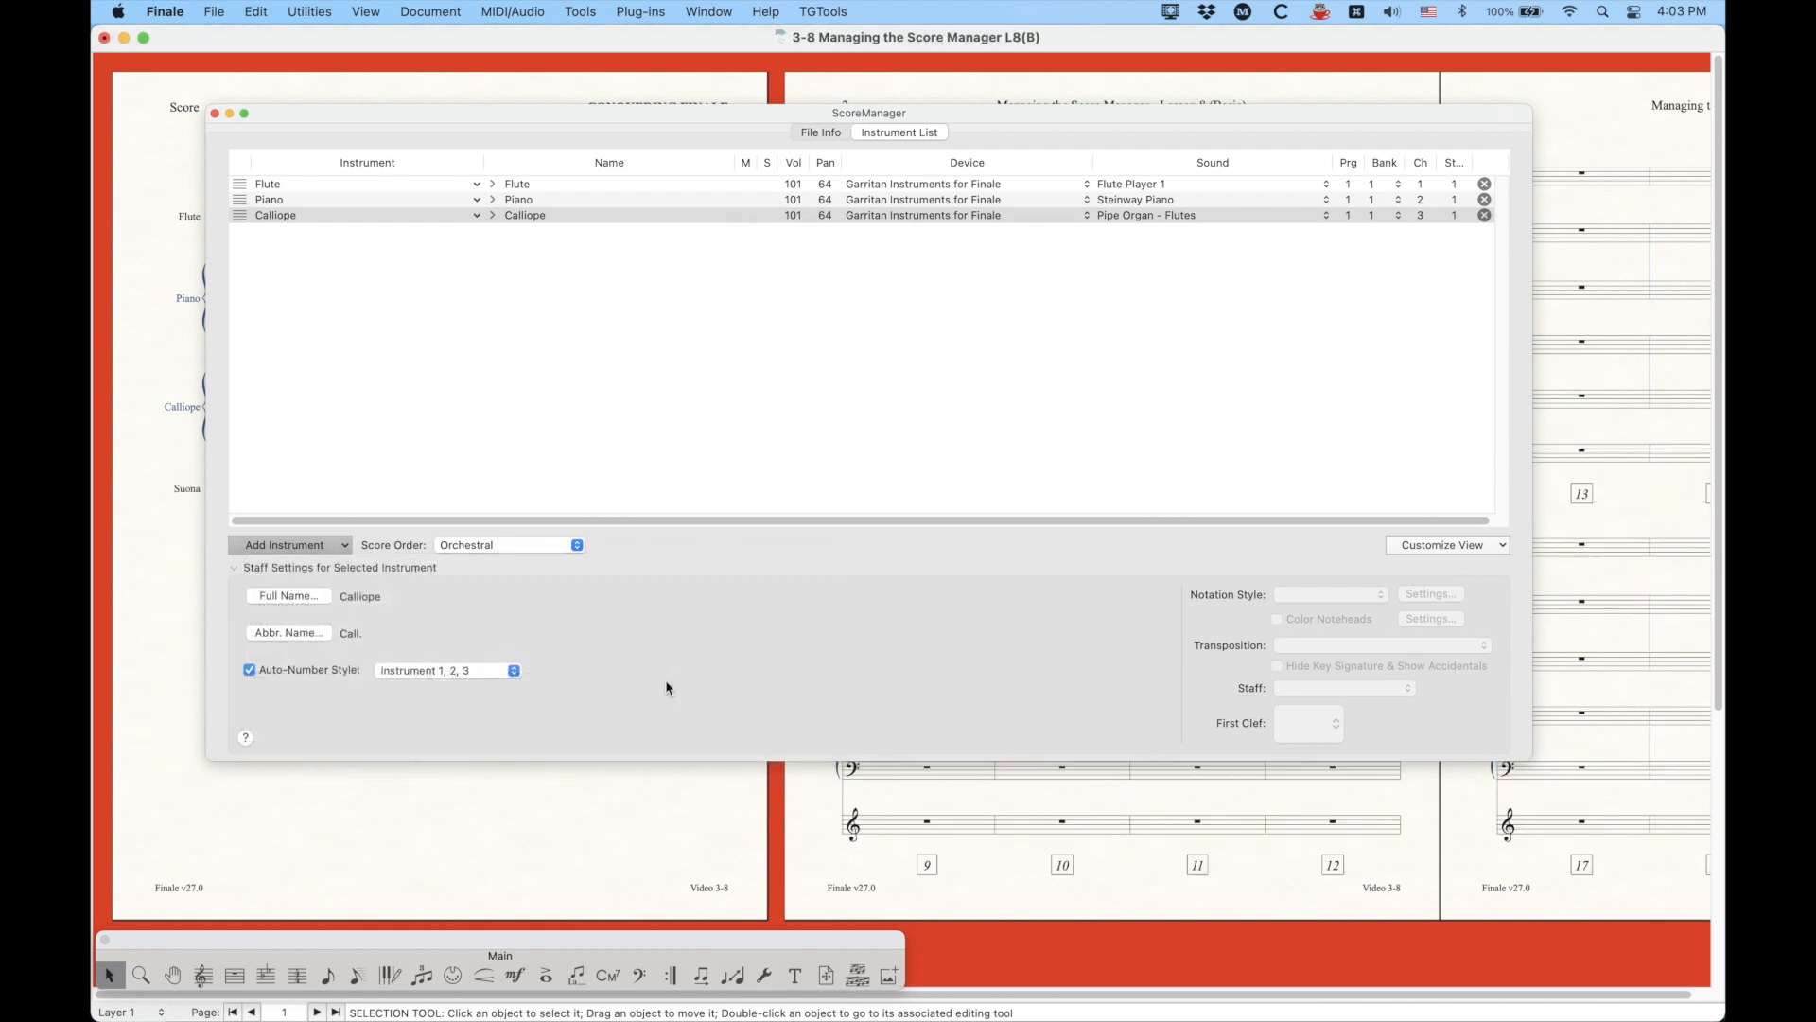
click(236, 232)
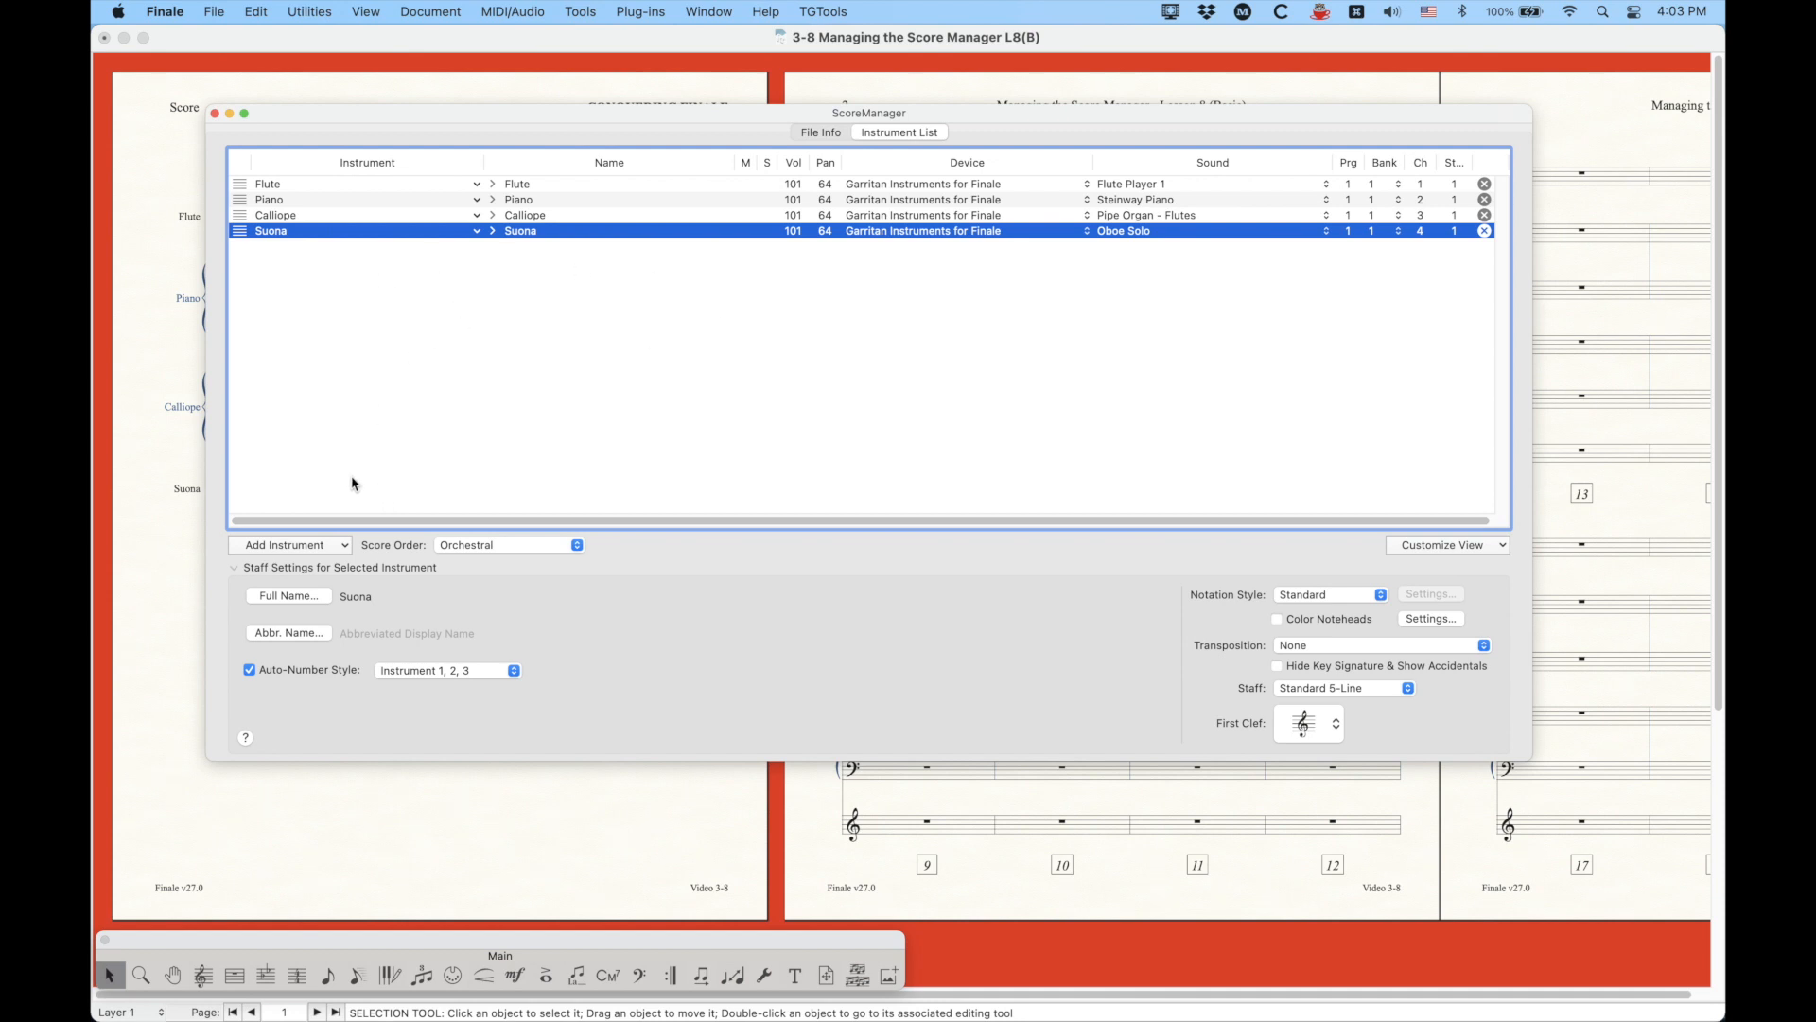
Step: Examine the instruments available to add in the Voices, Woodwinds, Brass and Strings families
click(344, 546)
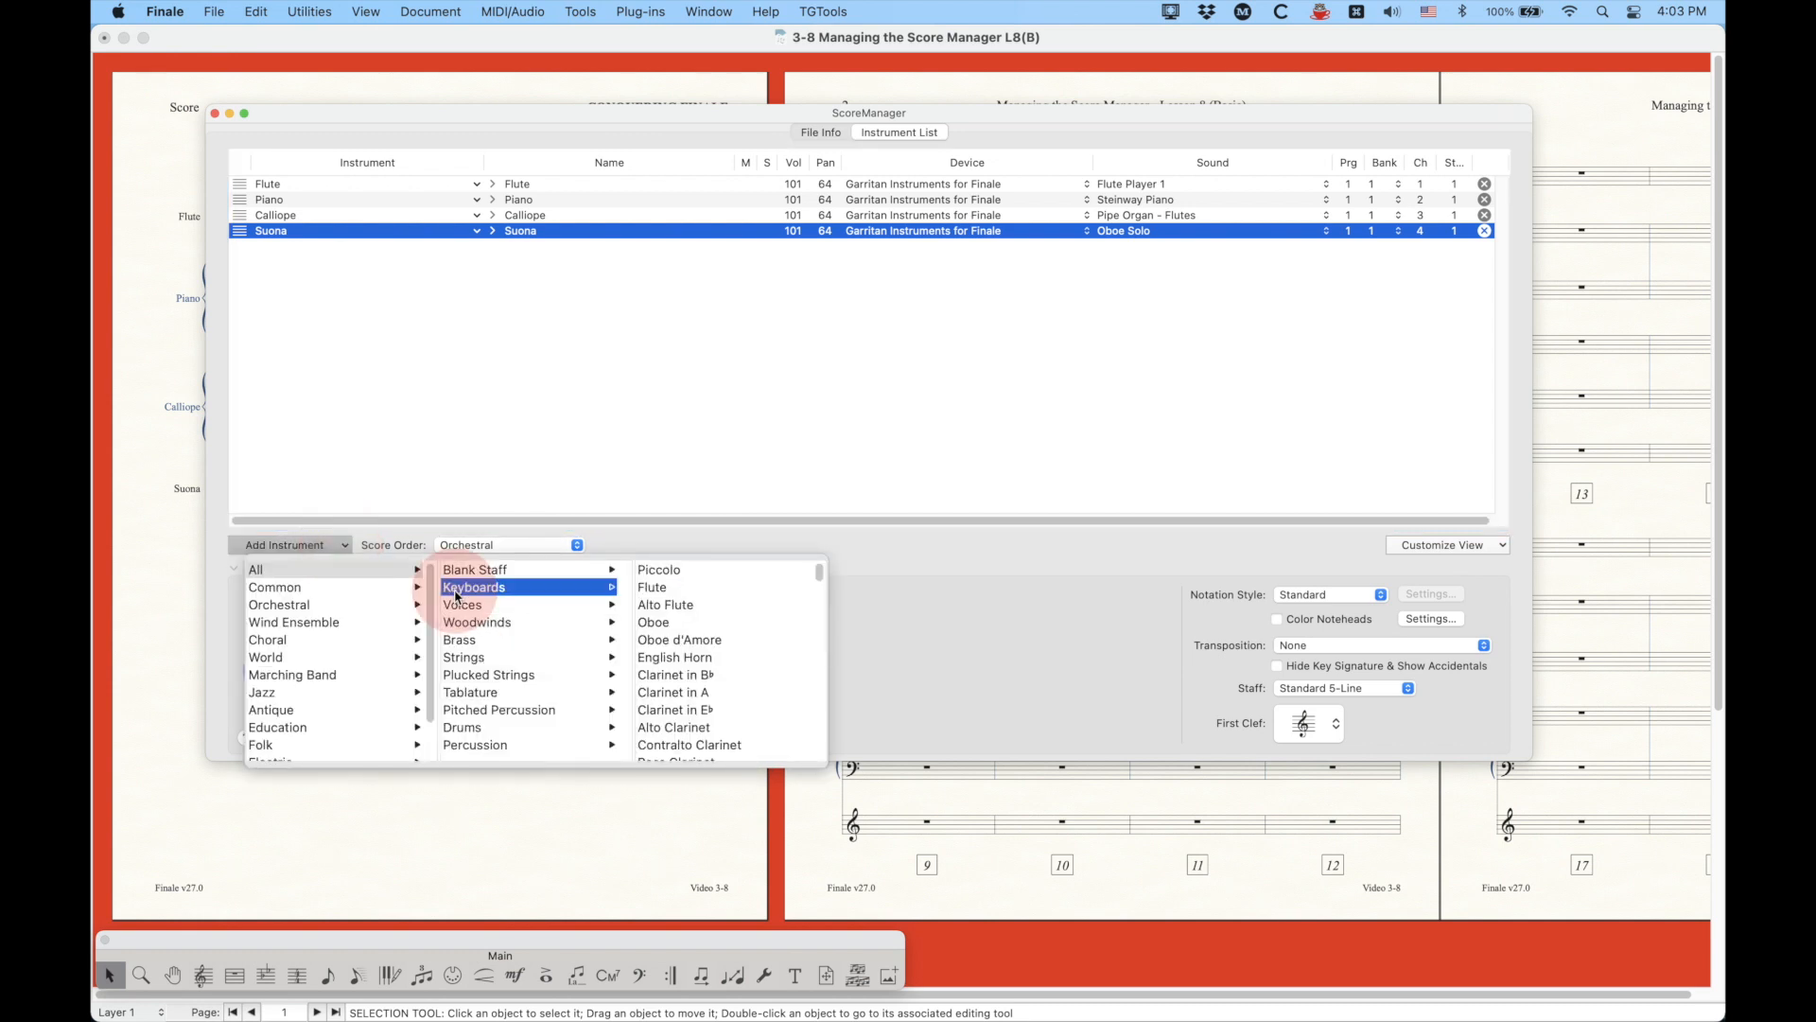
mouse_move(459, 597)
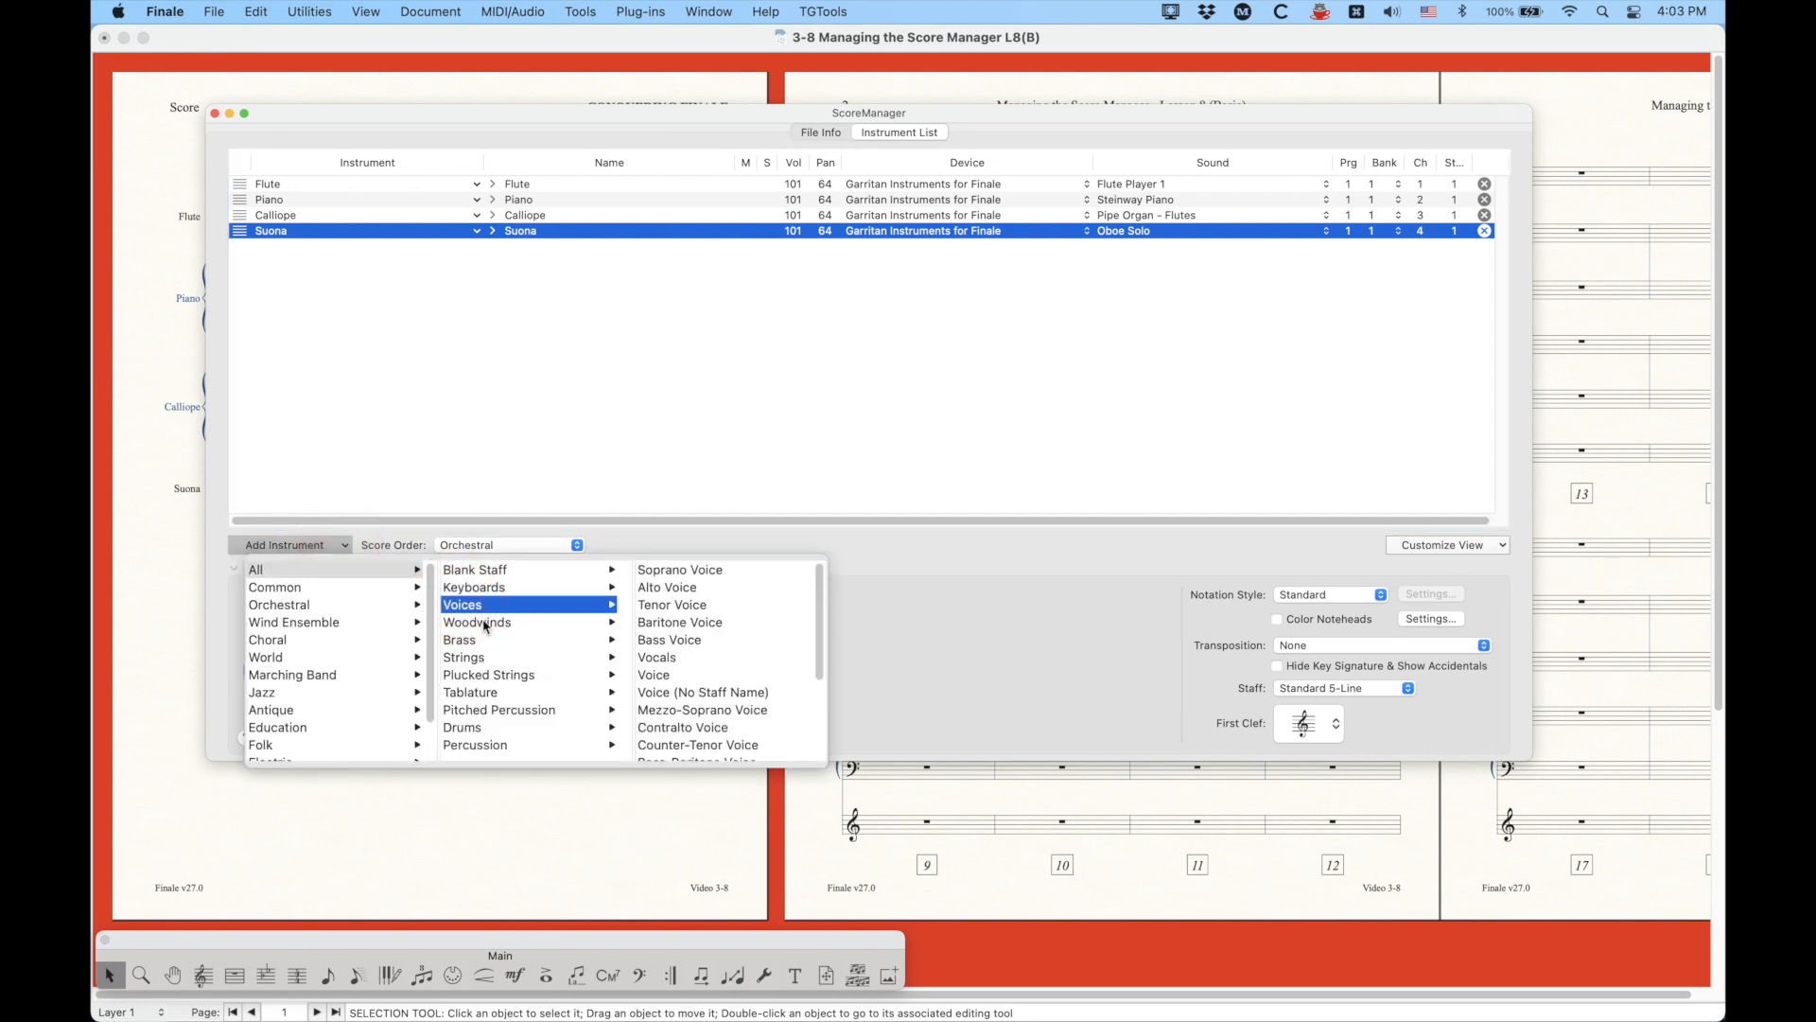
mouse_move(485, 626)
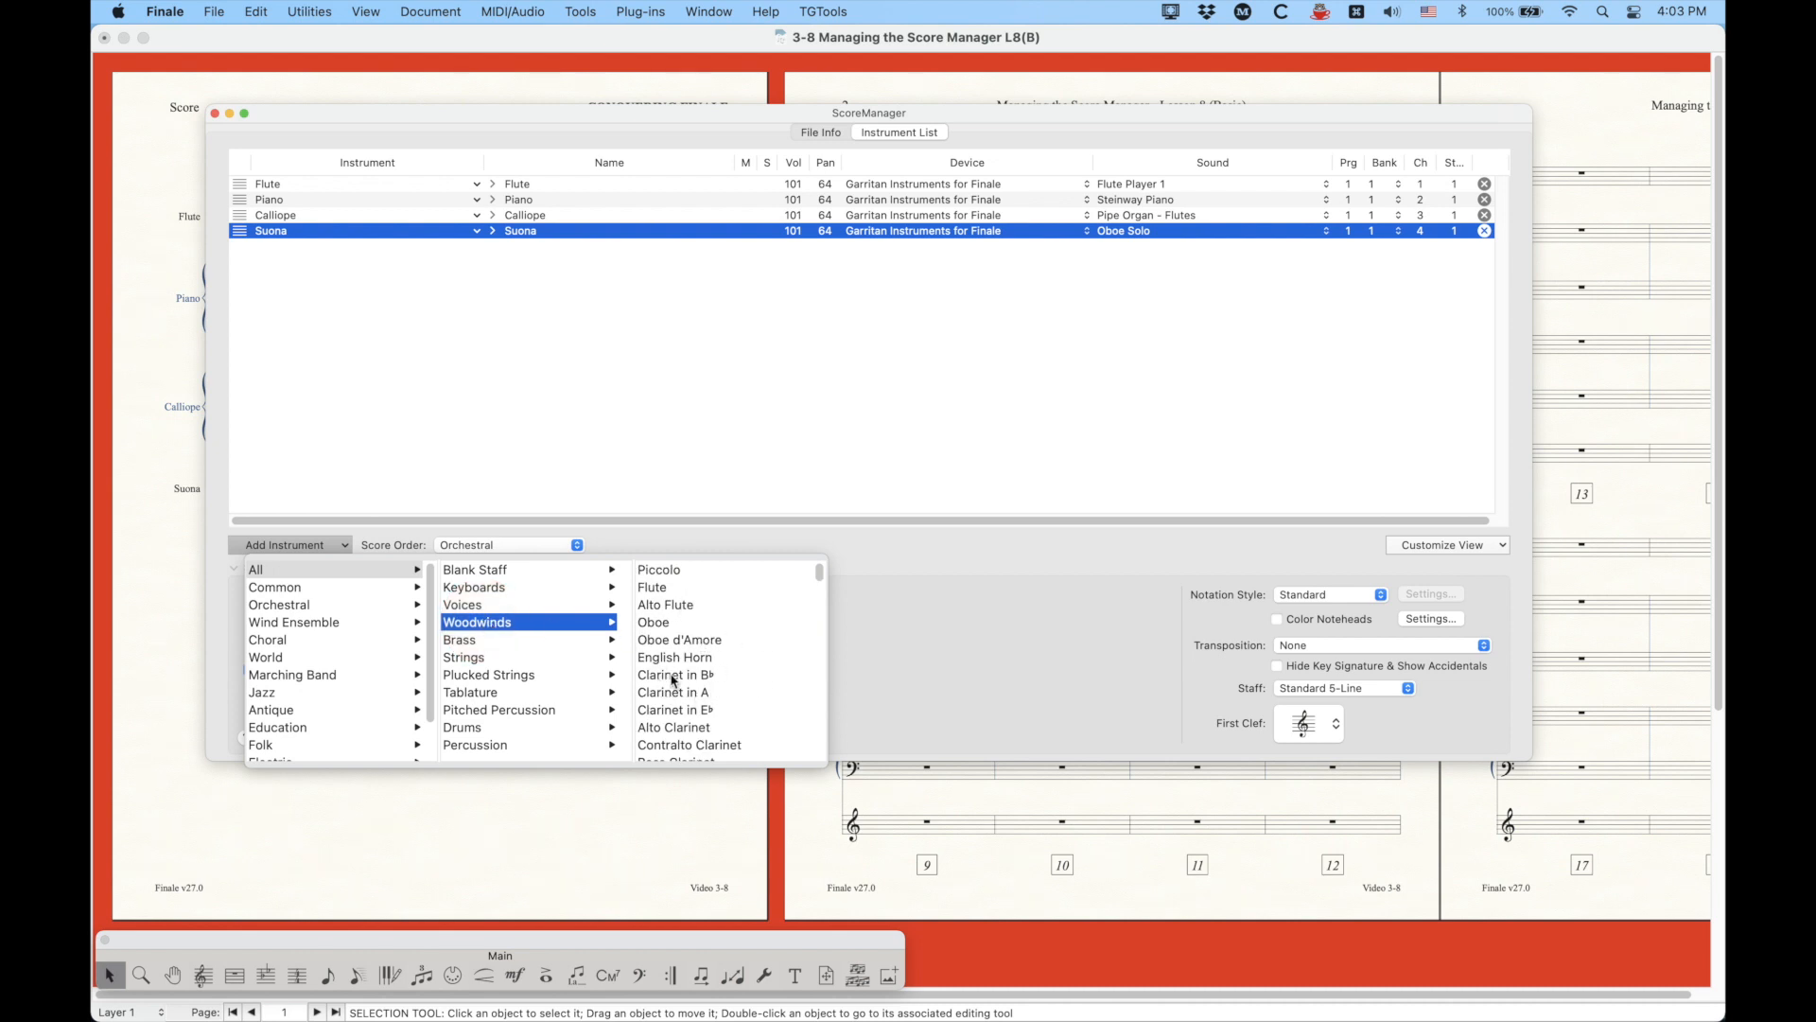
scroll(673, 679, down, 10)
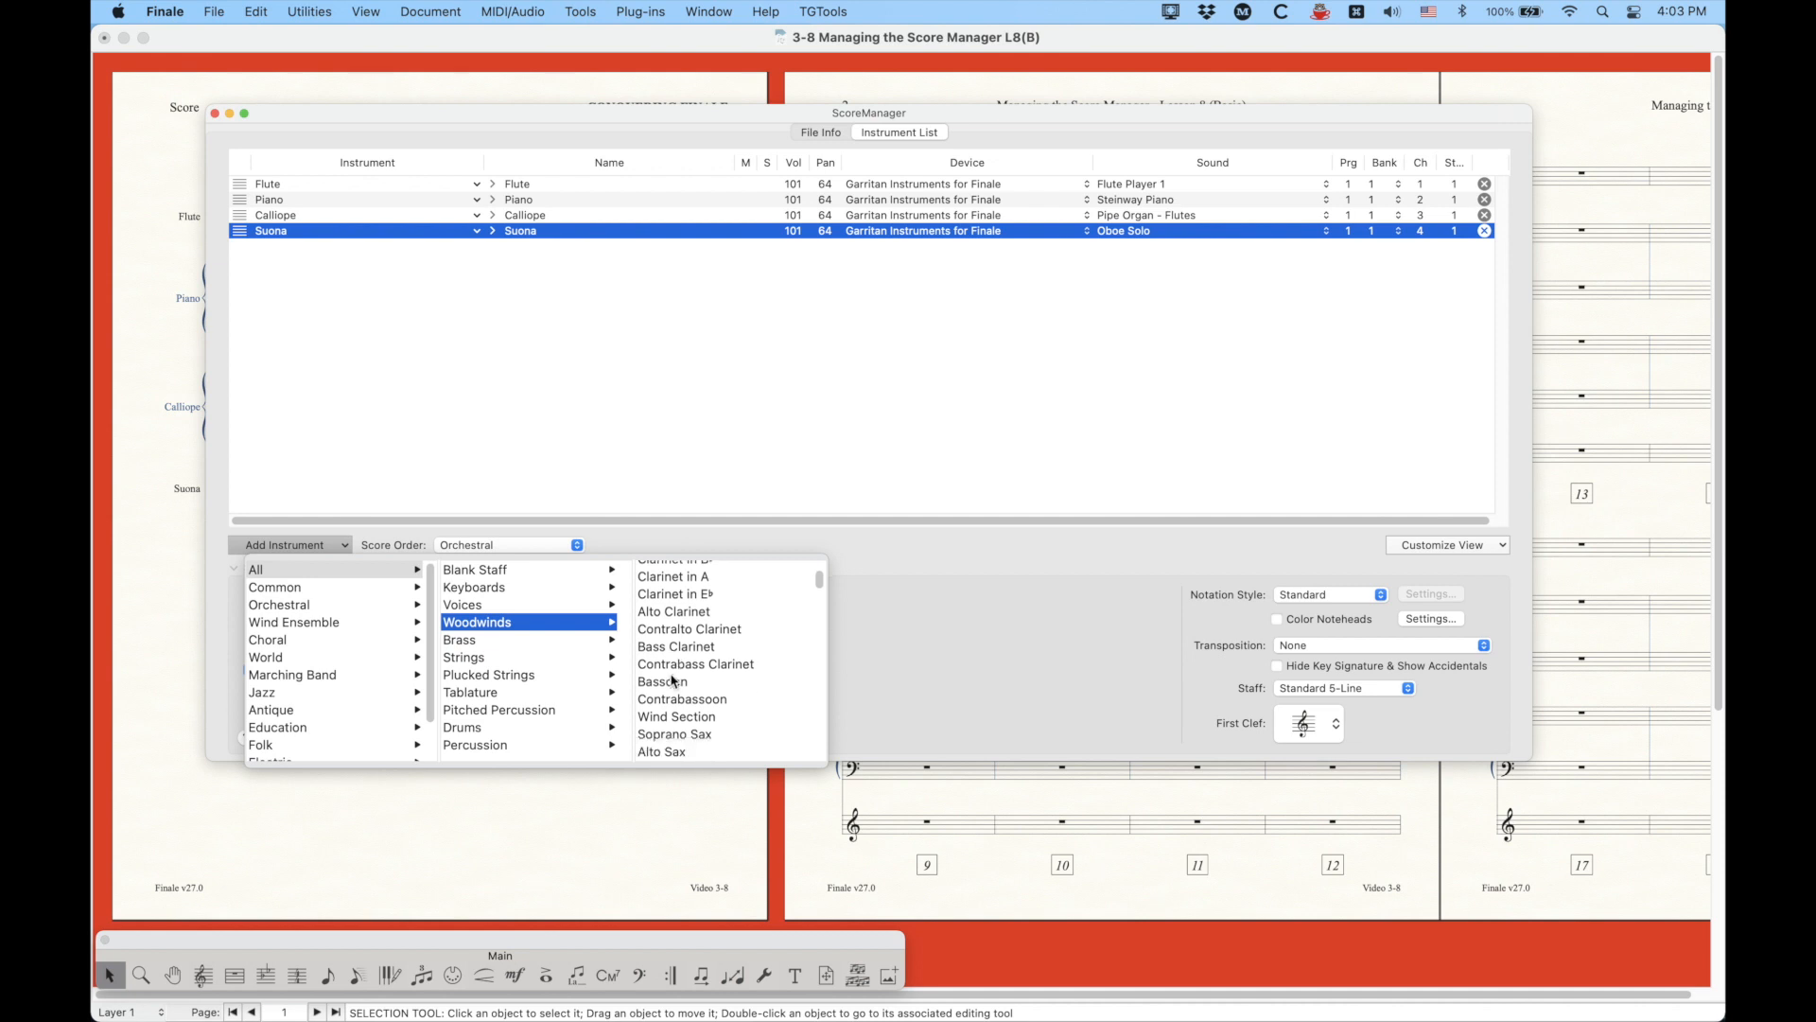
scroll(673, 679, down, 5)
scroll(694, 718, up, 15)
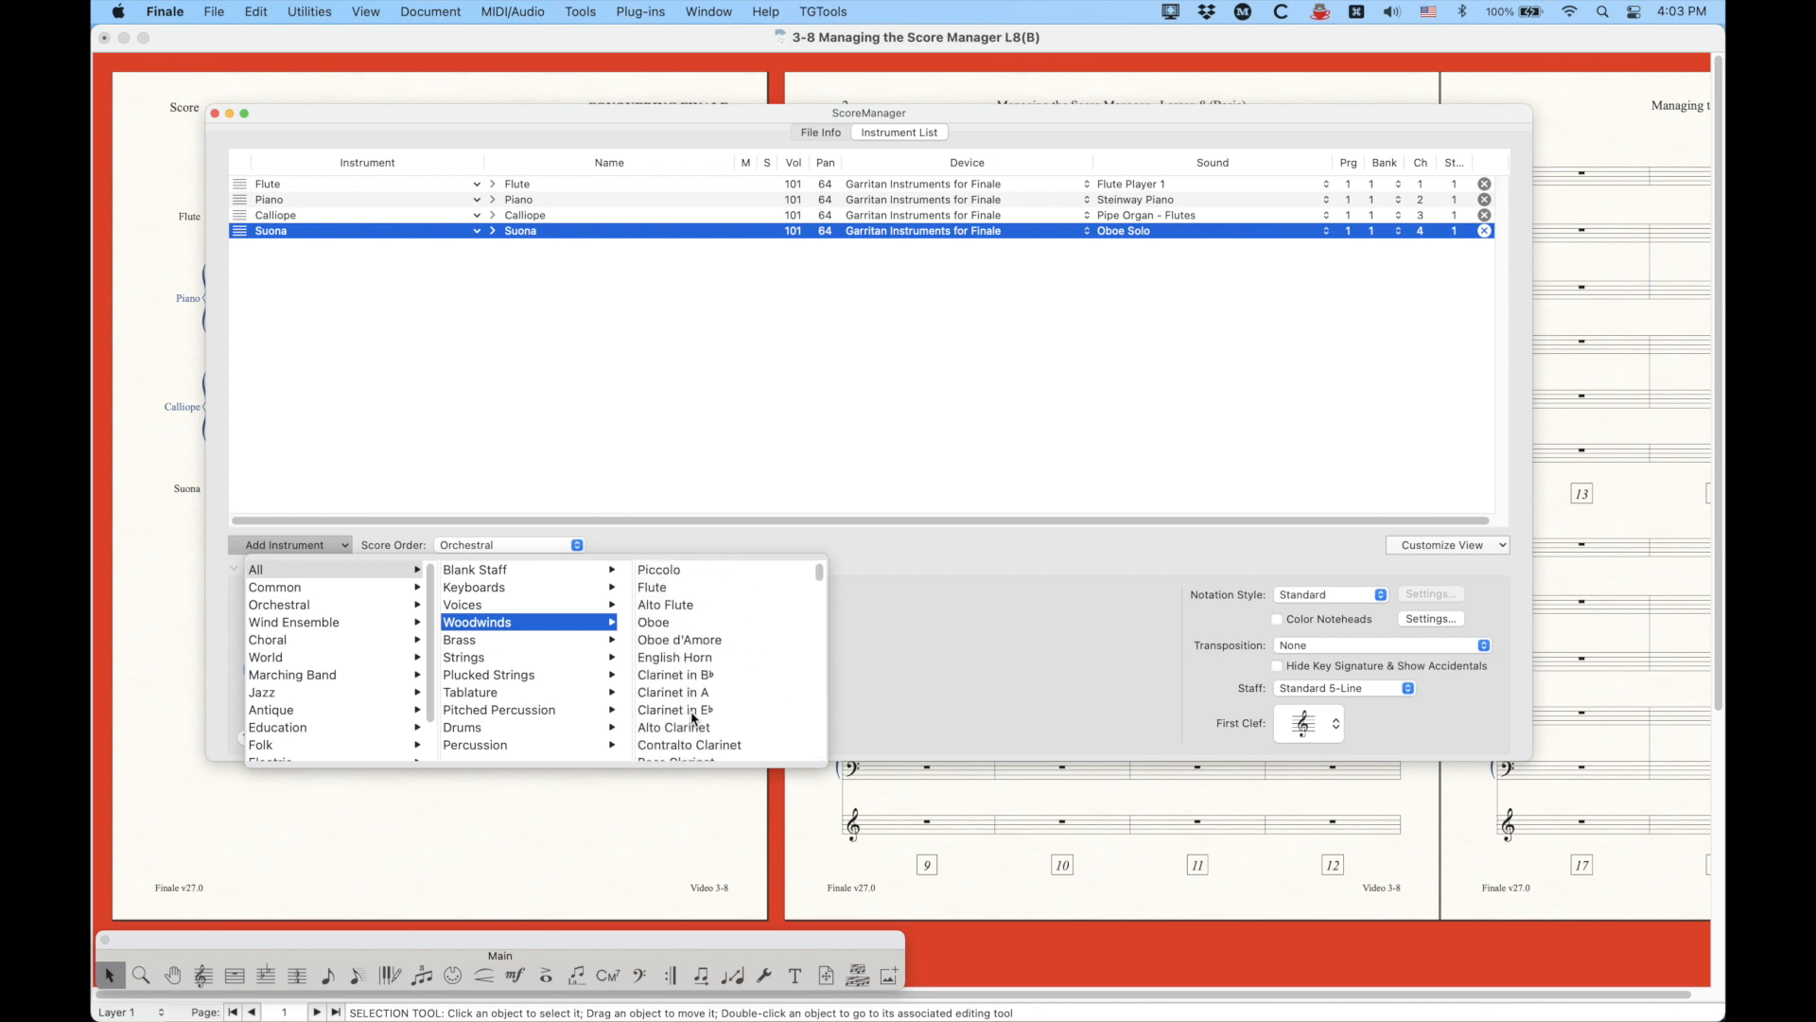
click(467, 643)
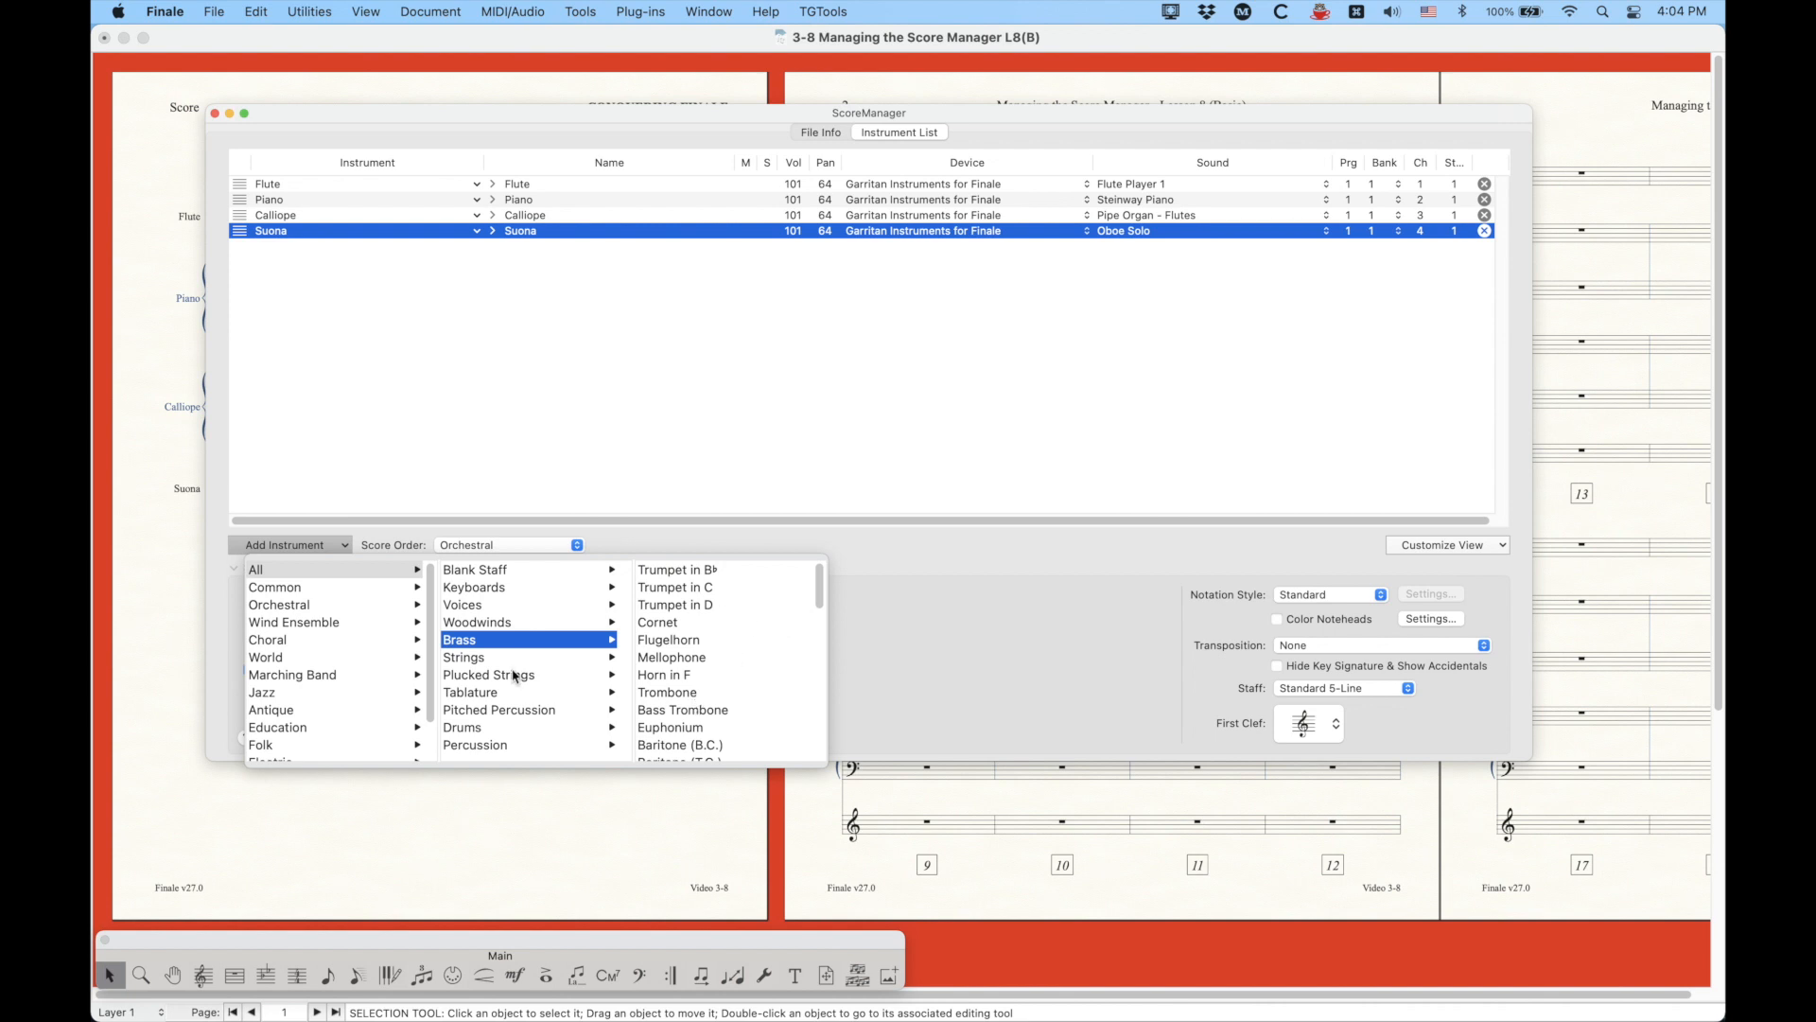
click(468, 659)
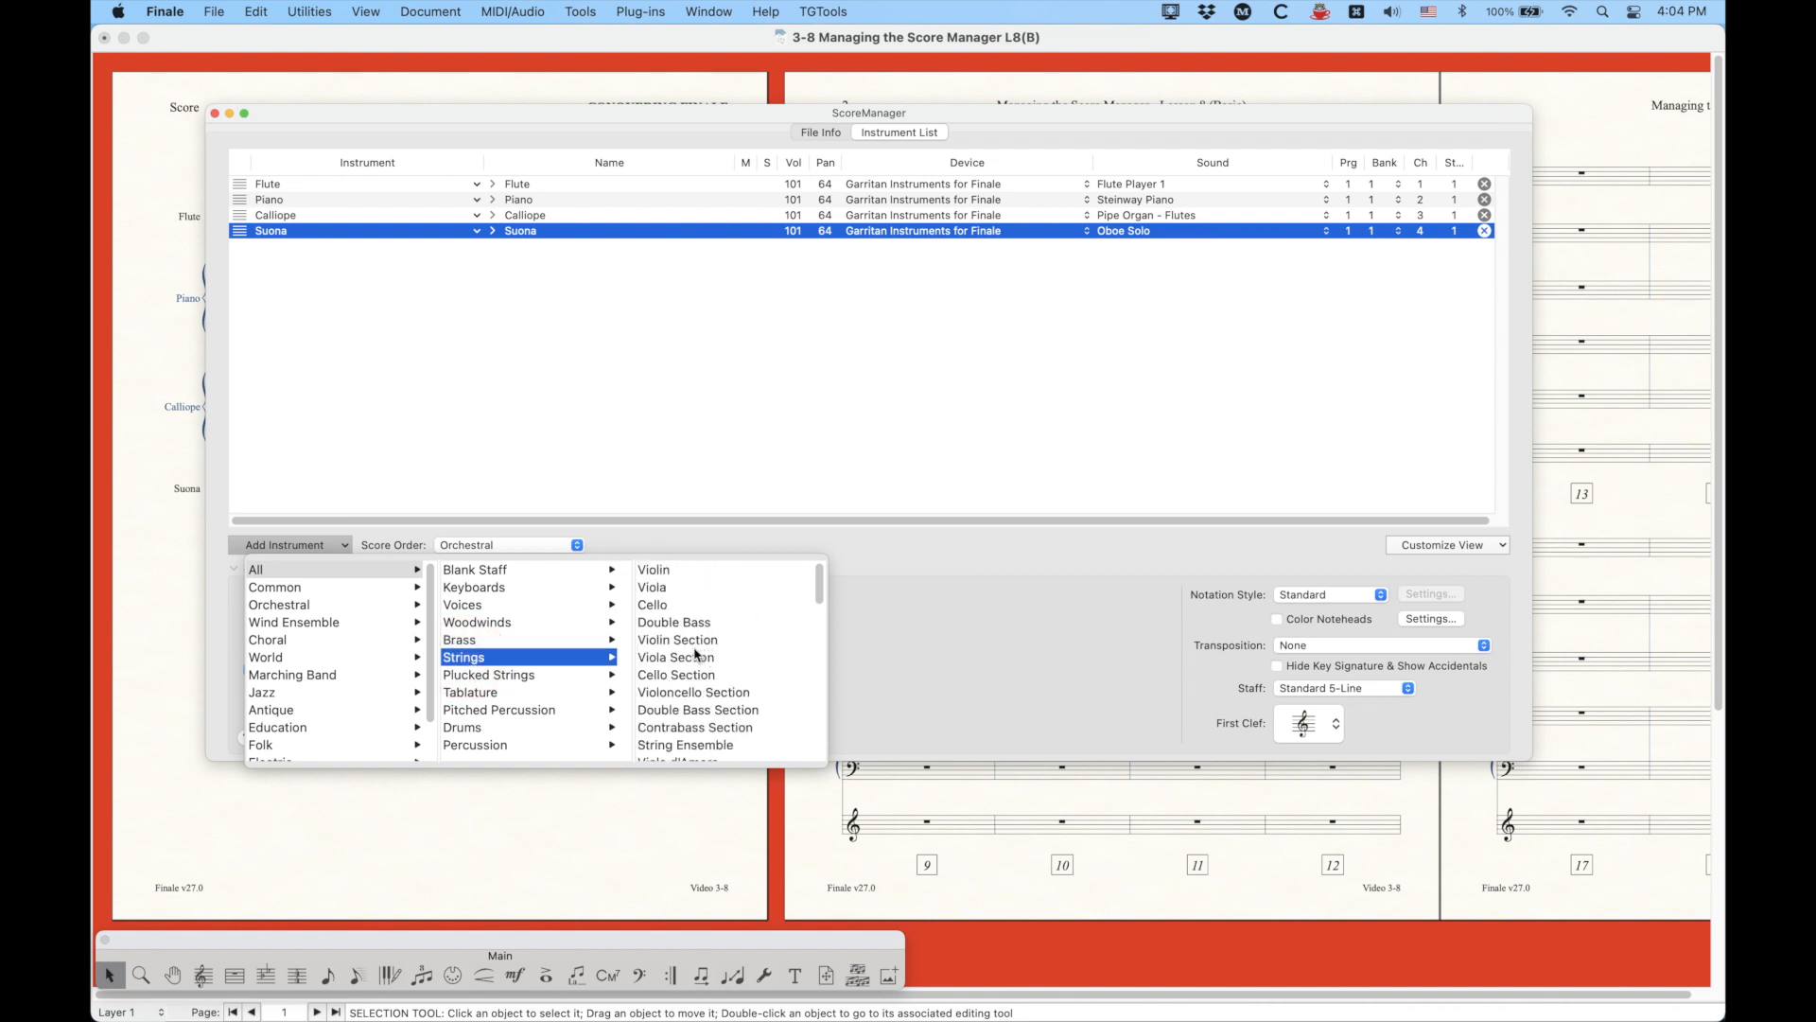
scroll(695, 653, down, 15)
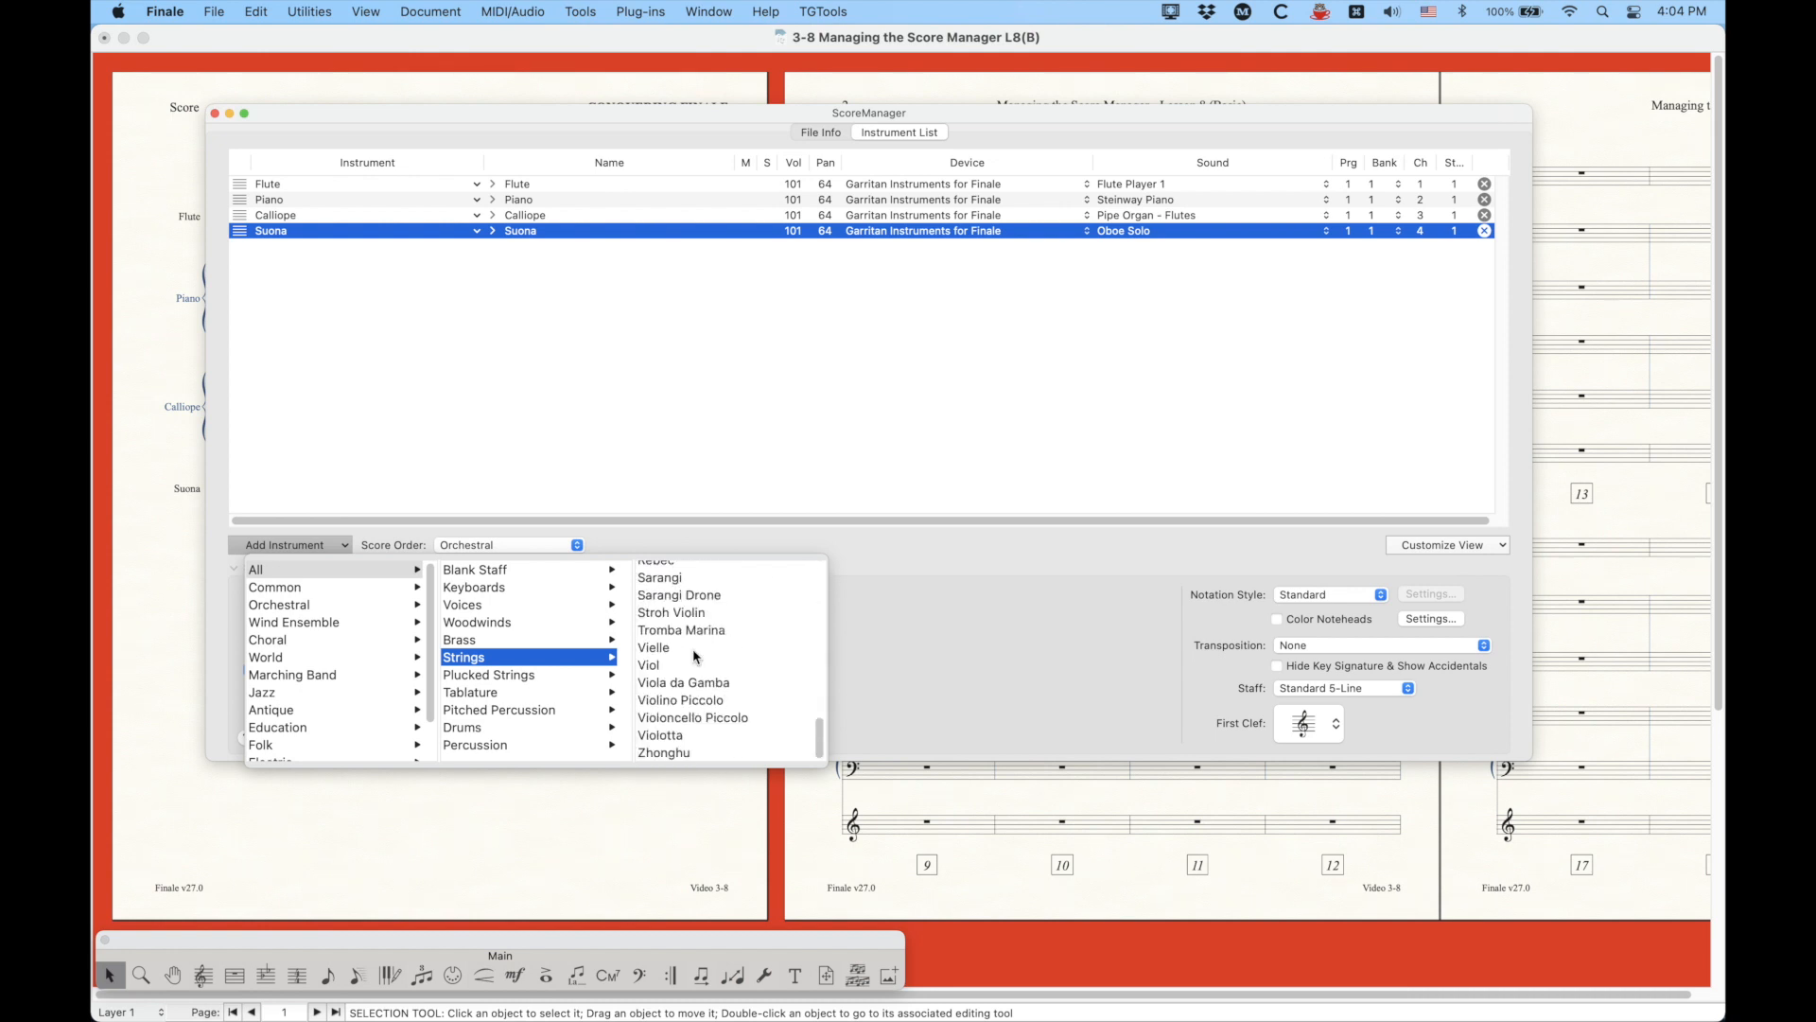
scroll(695, 654, up, 3)
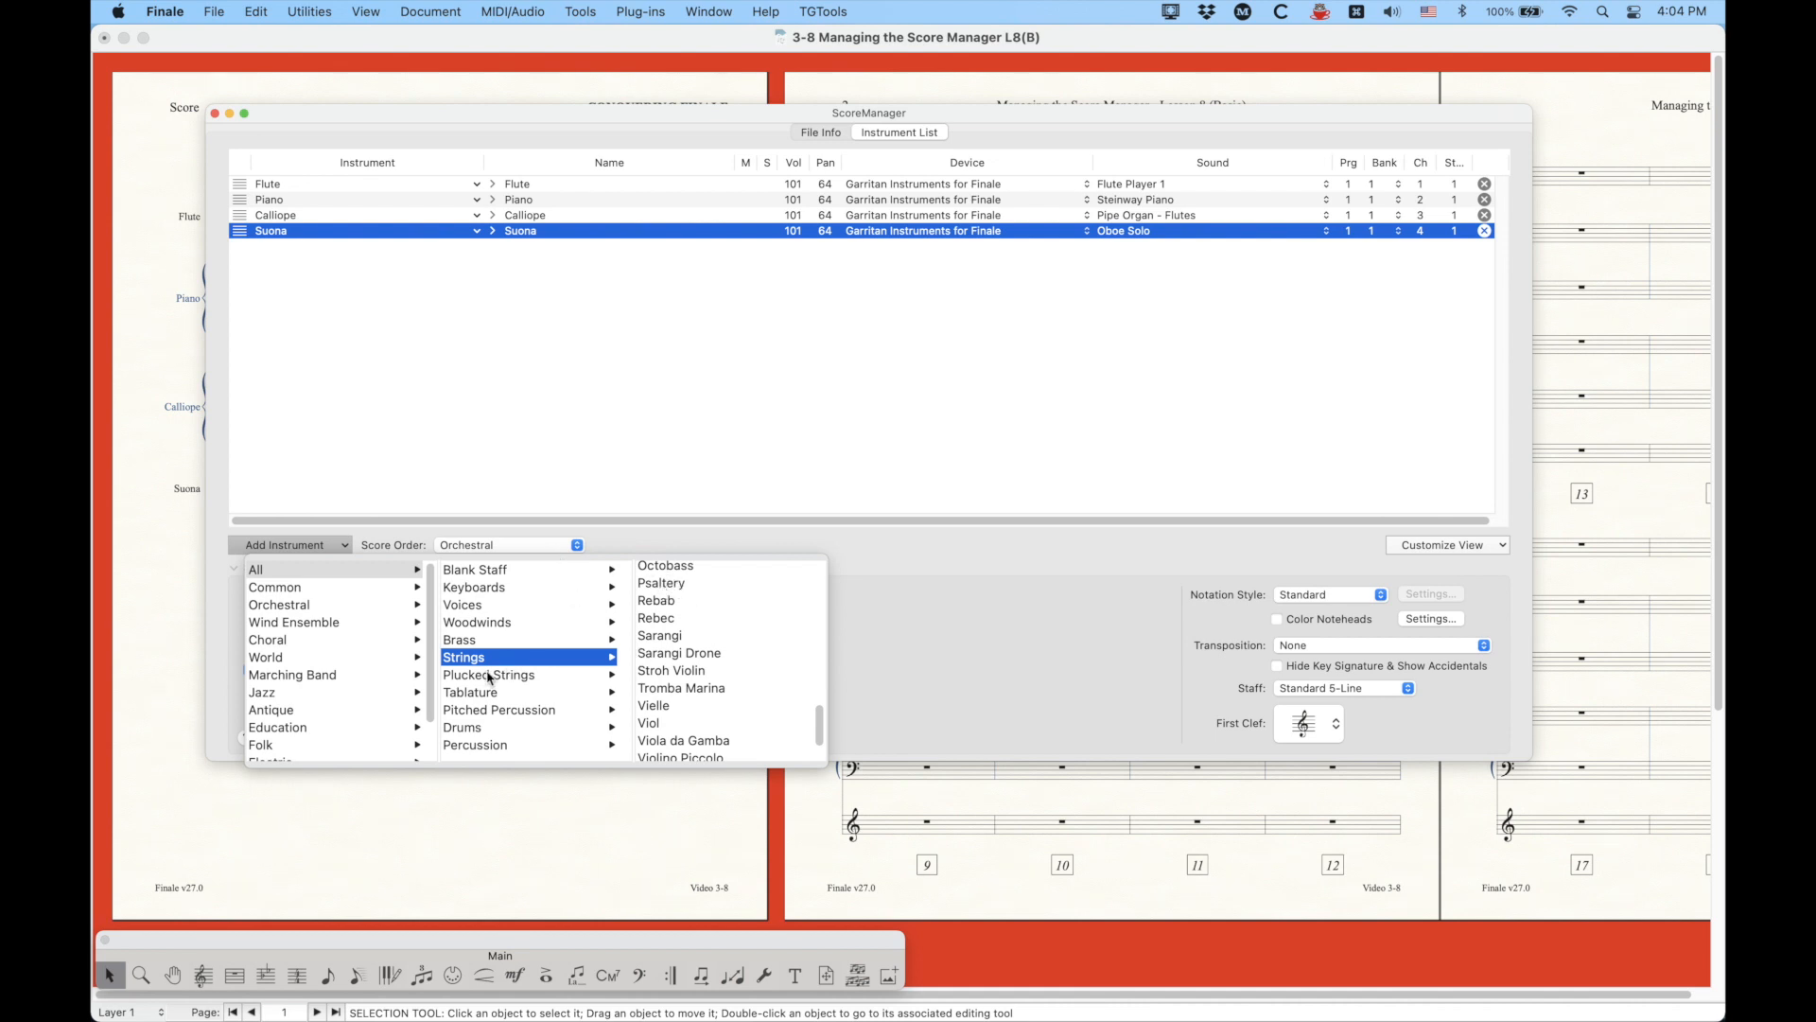
Step: Look through the Plucked Strings family of available instruments, from the harps and guitars down to the world instruments
mouse_move(484, 678)
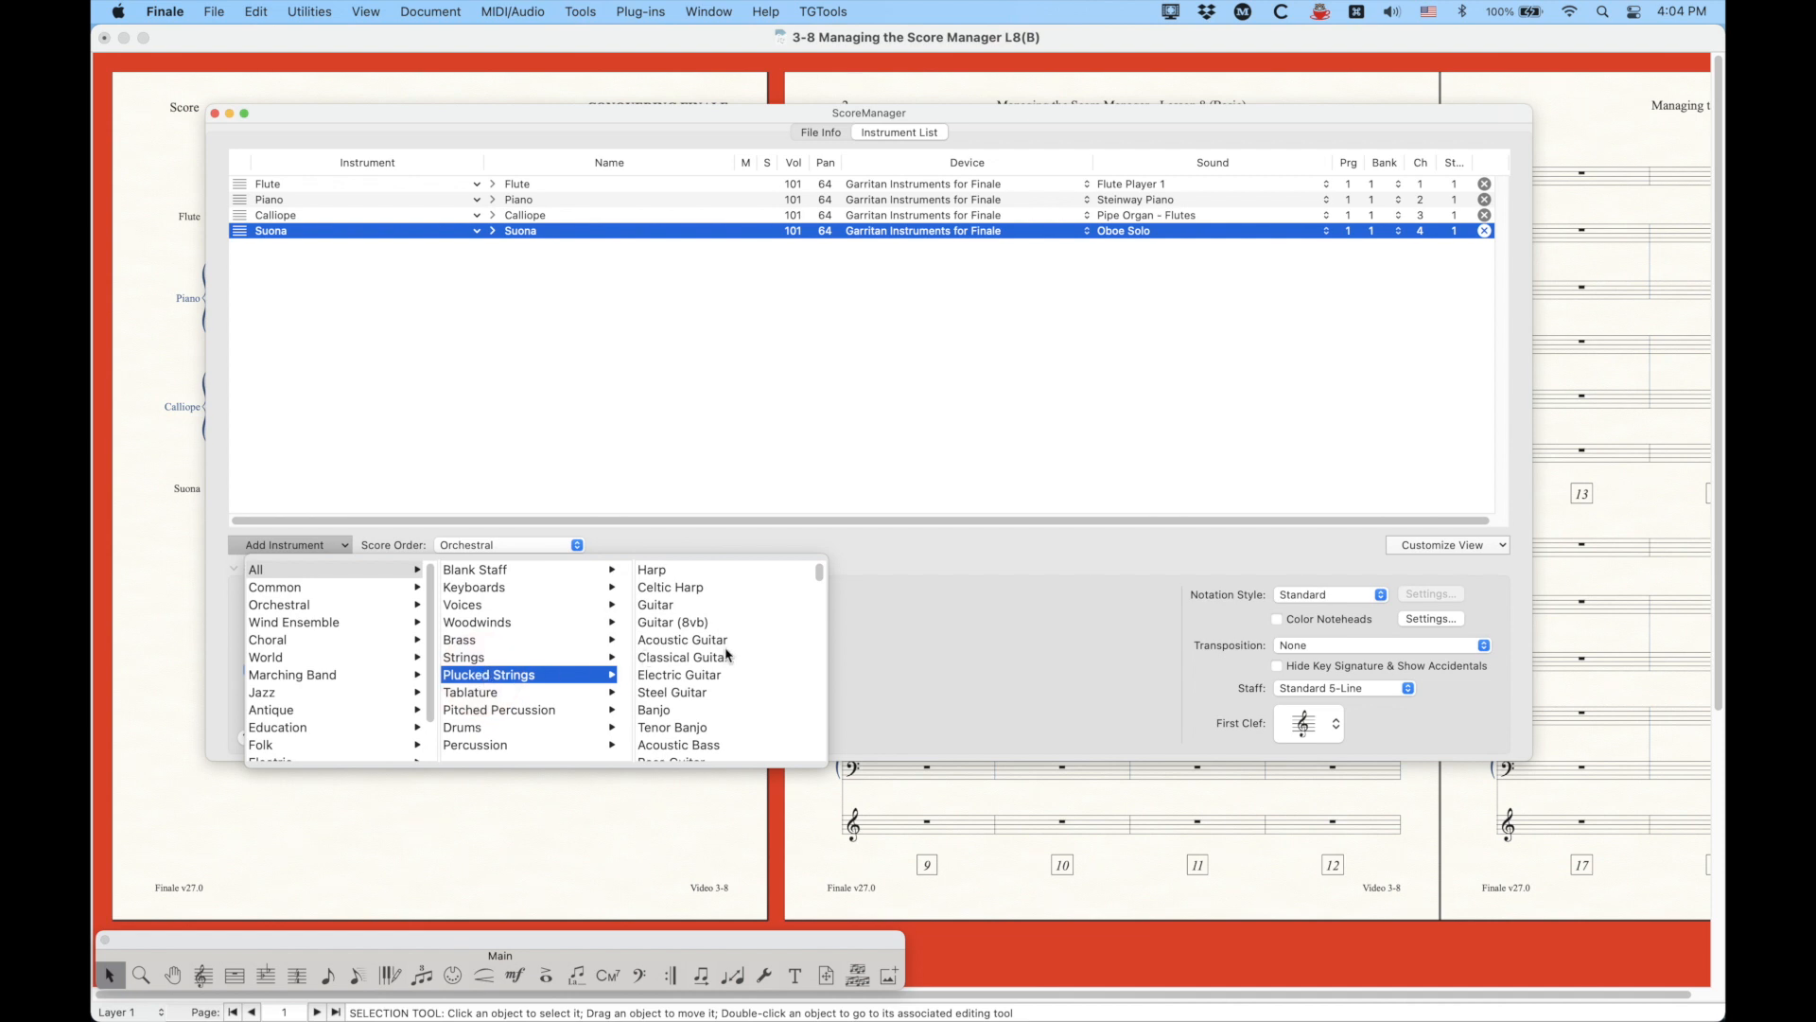
scroll(729, 664, down, 3)
scroll(729, 664, down, 4)
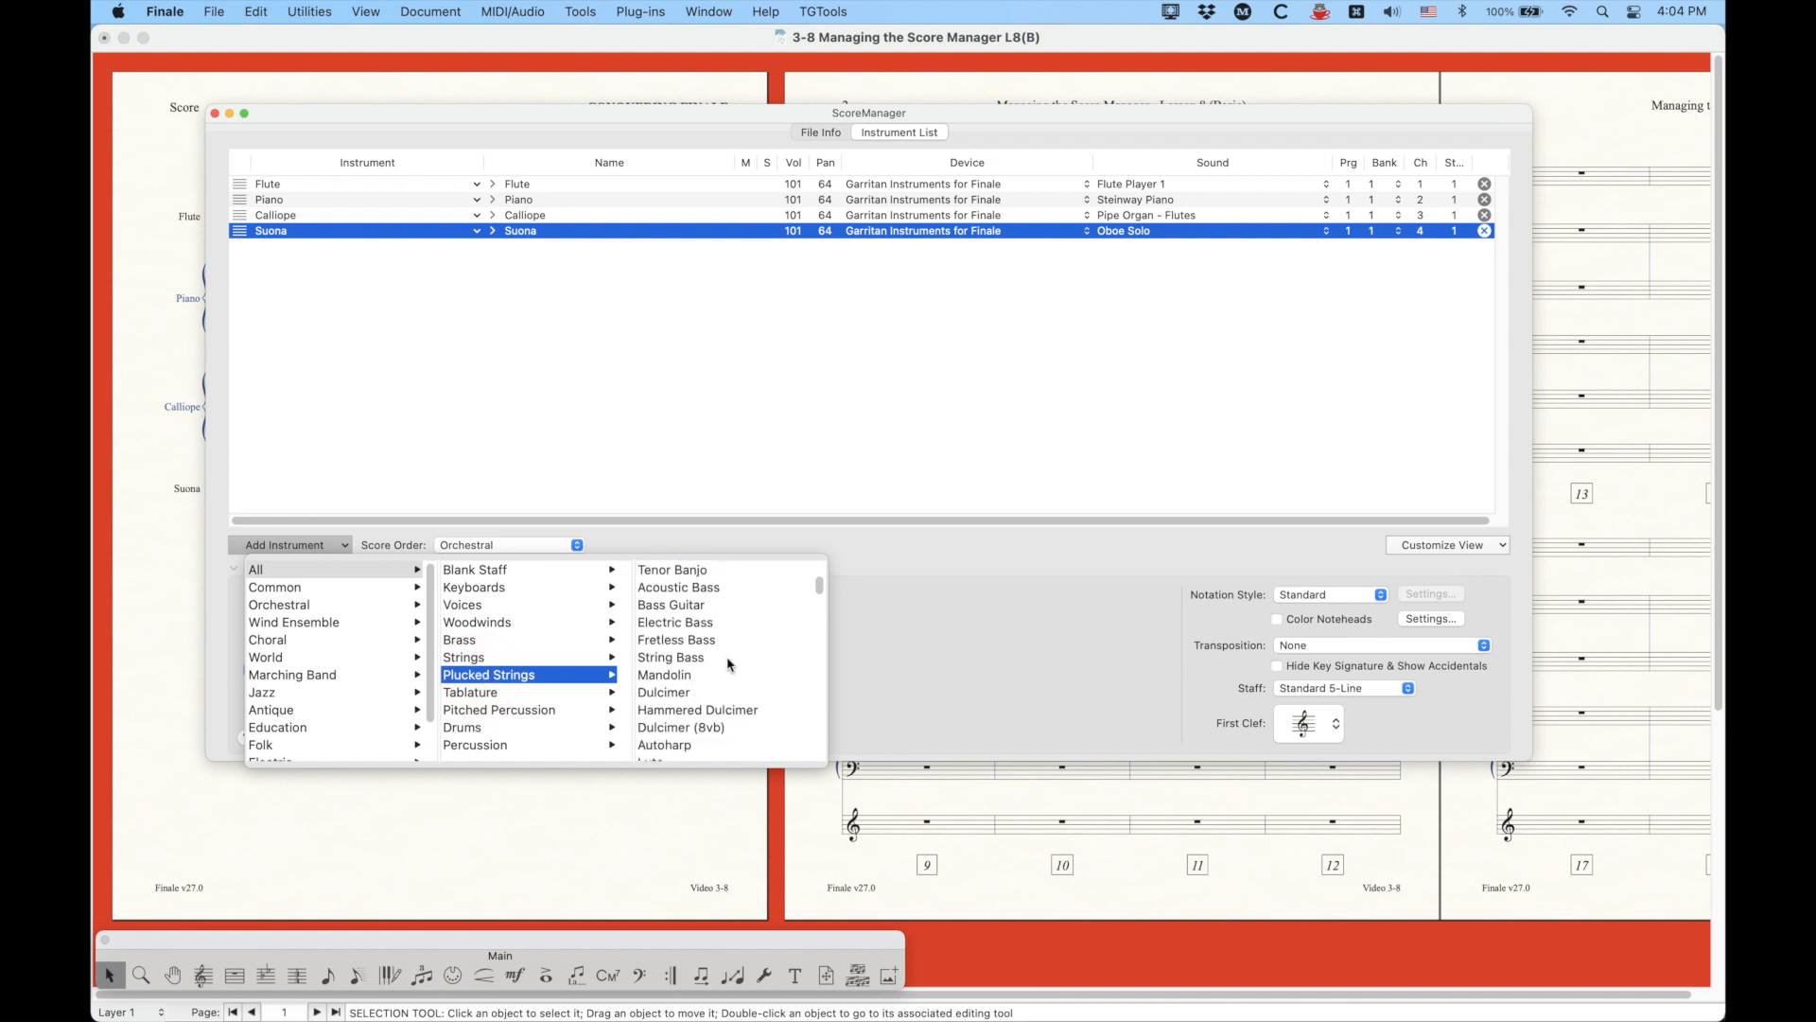
scroll(730, 666, down, 3)
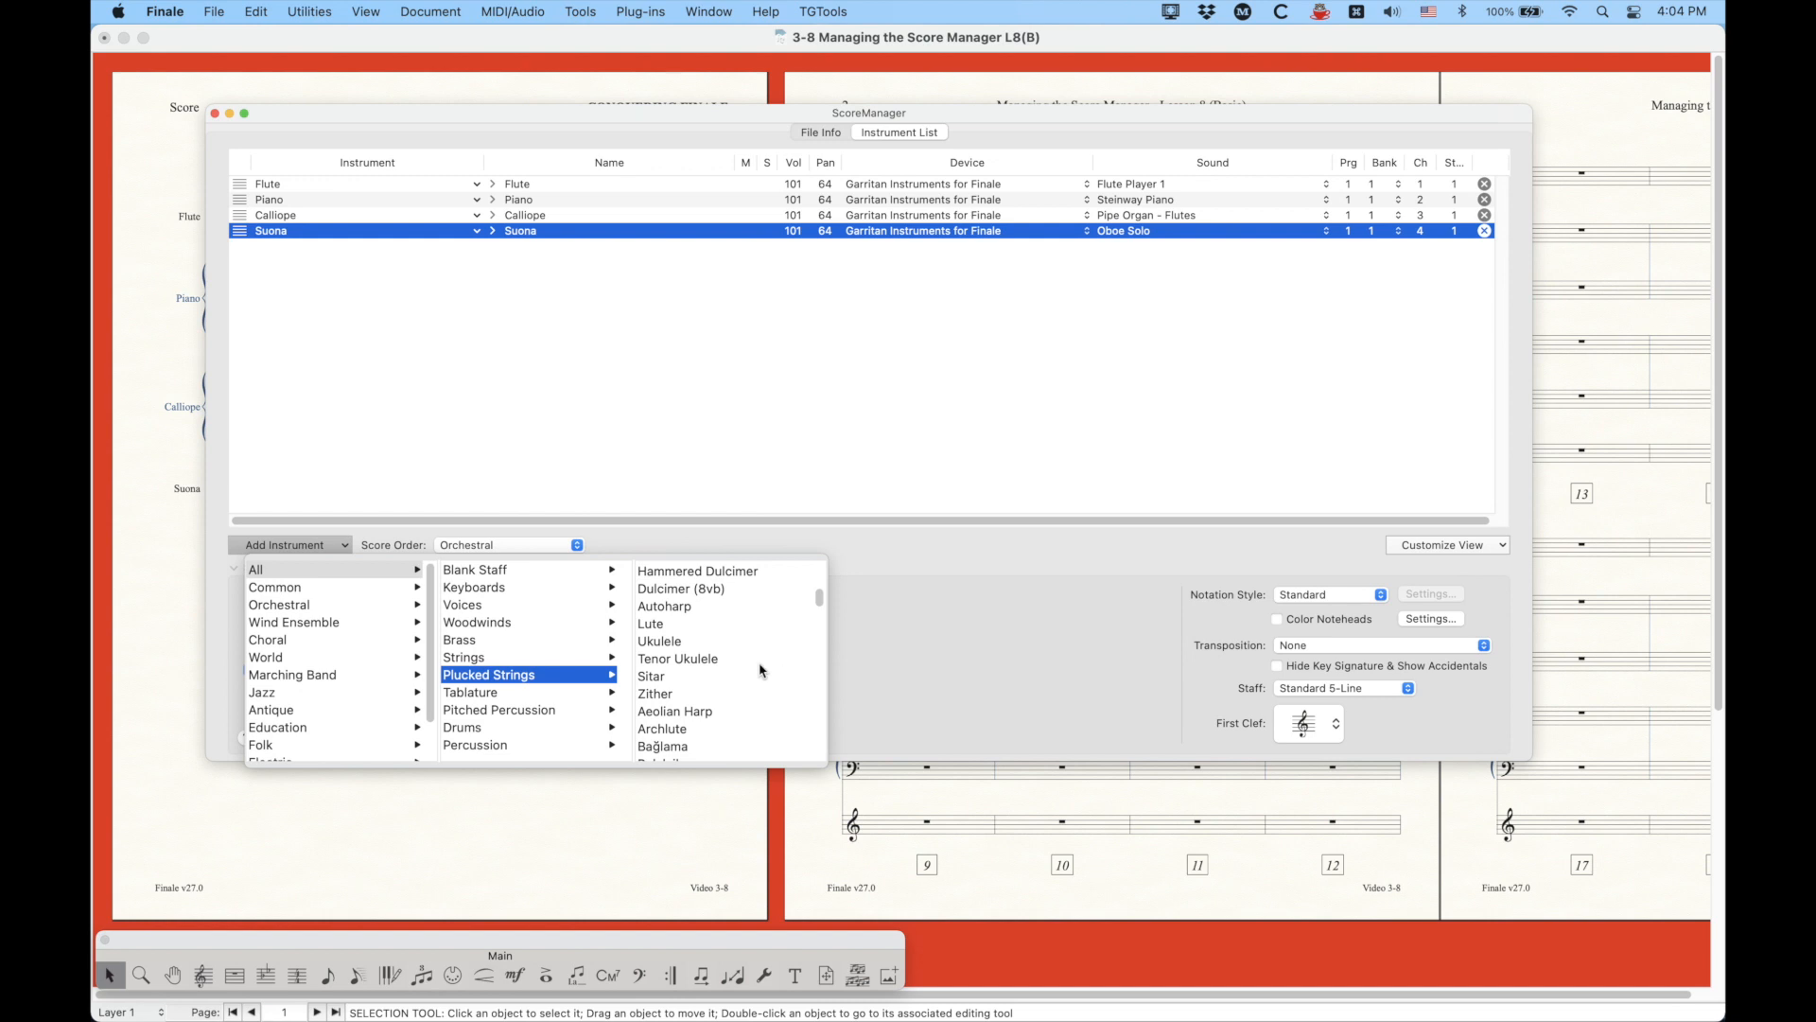
scroll(713, 674, down, 3)
scroll(711, 674, down, 10)
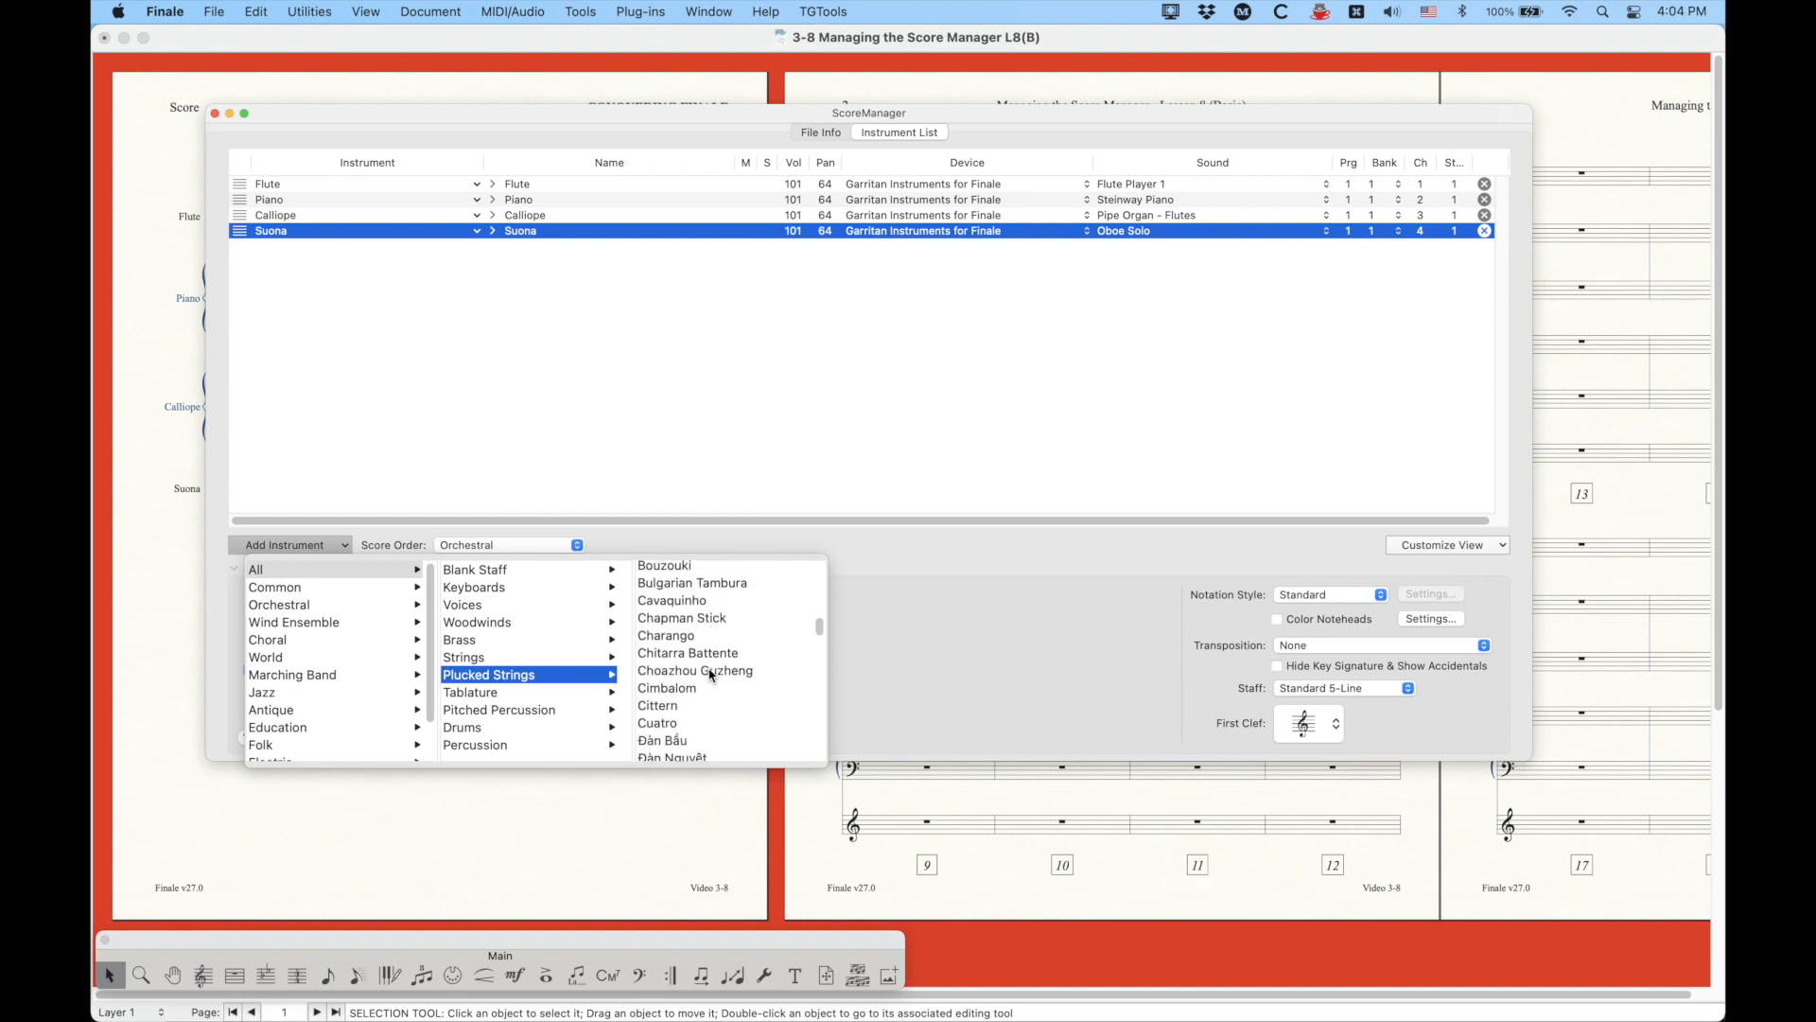
scroll(711, 675, down, 3)
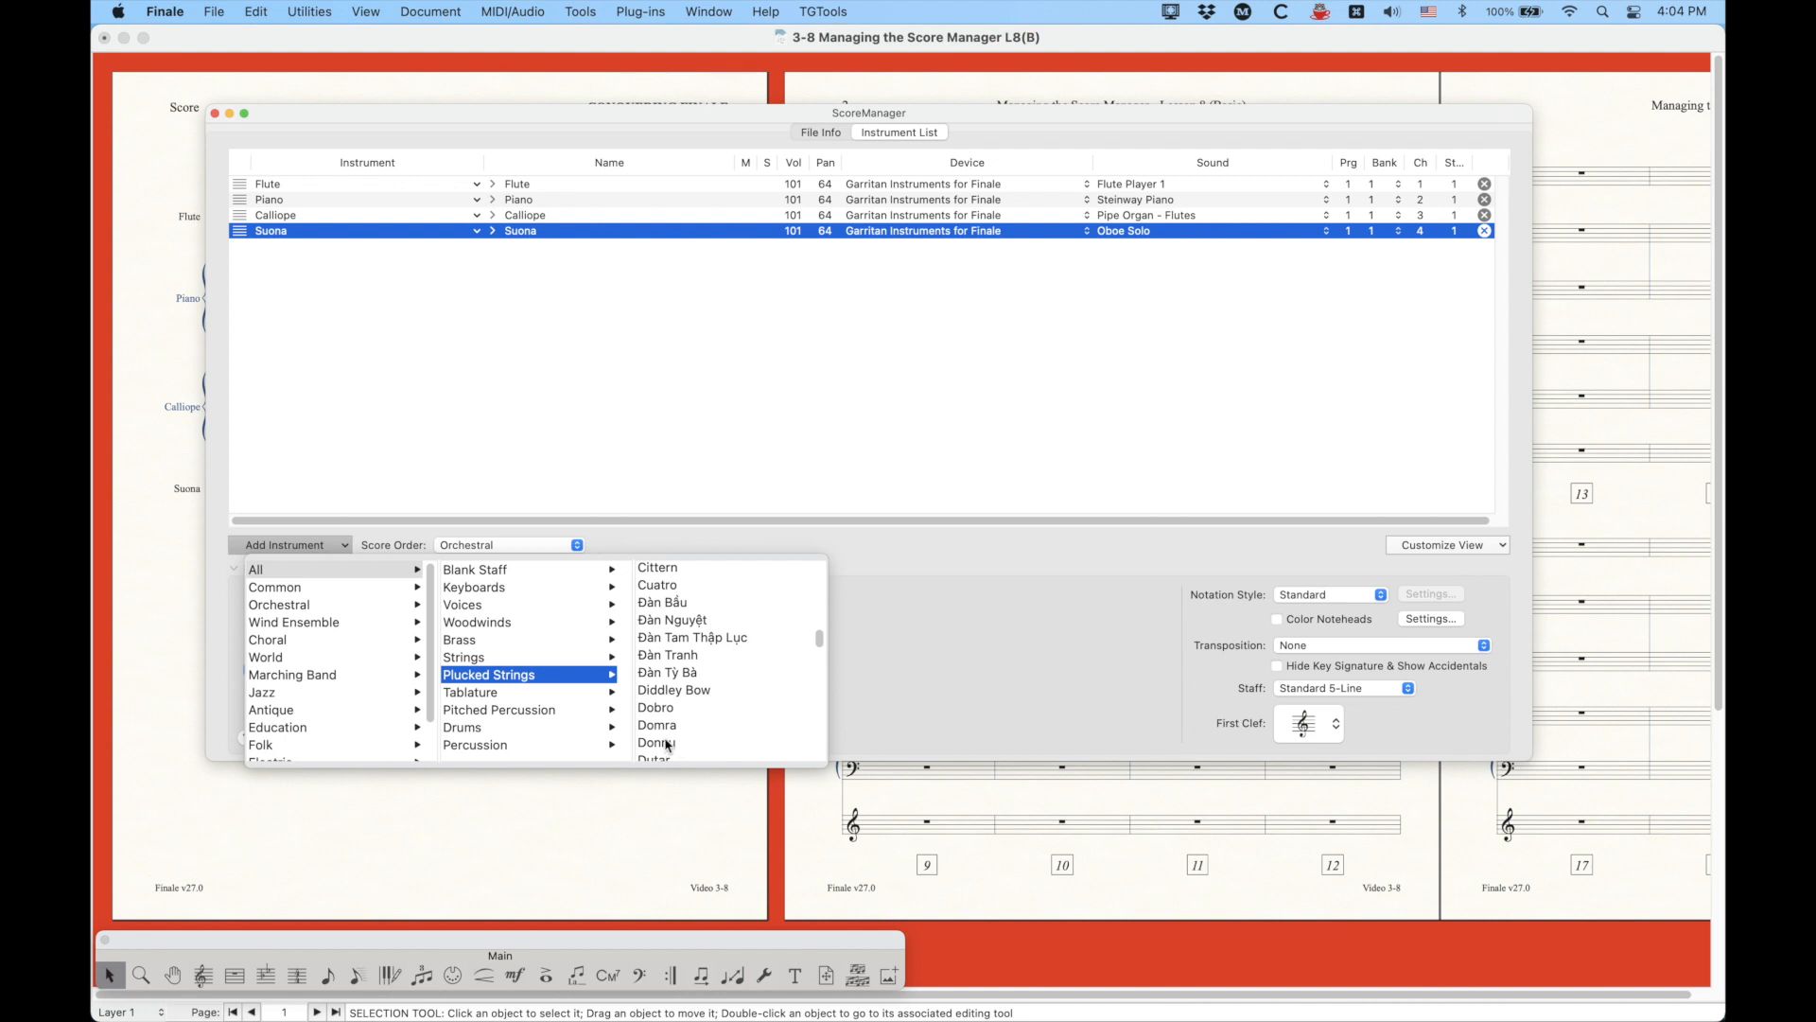
scroll(704, 710, down, 3)
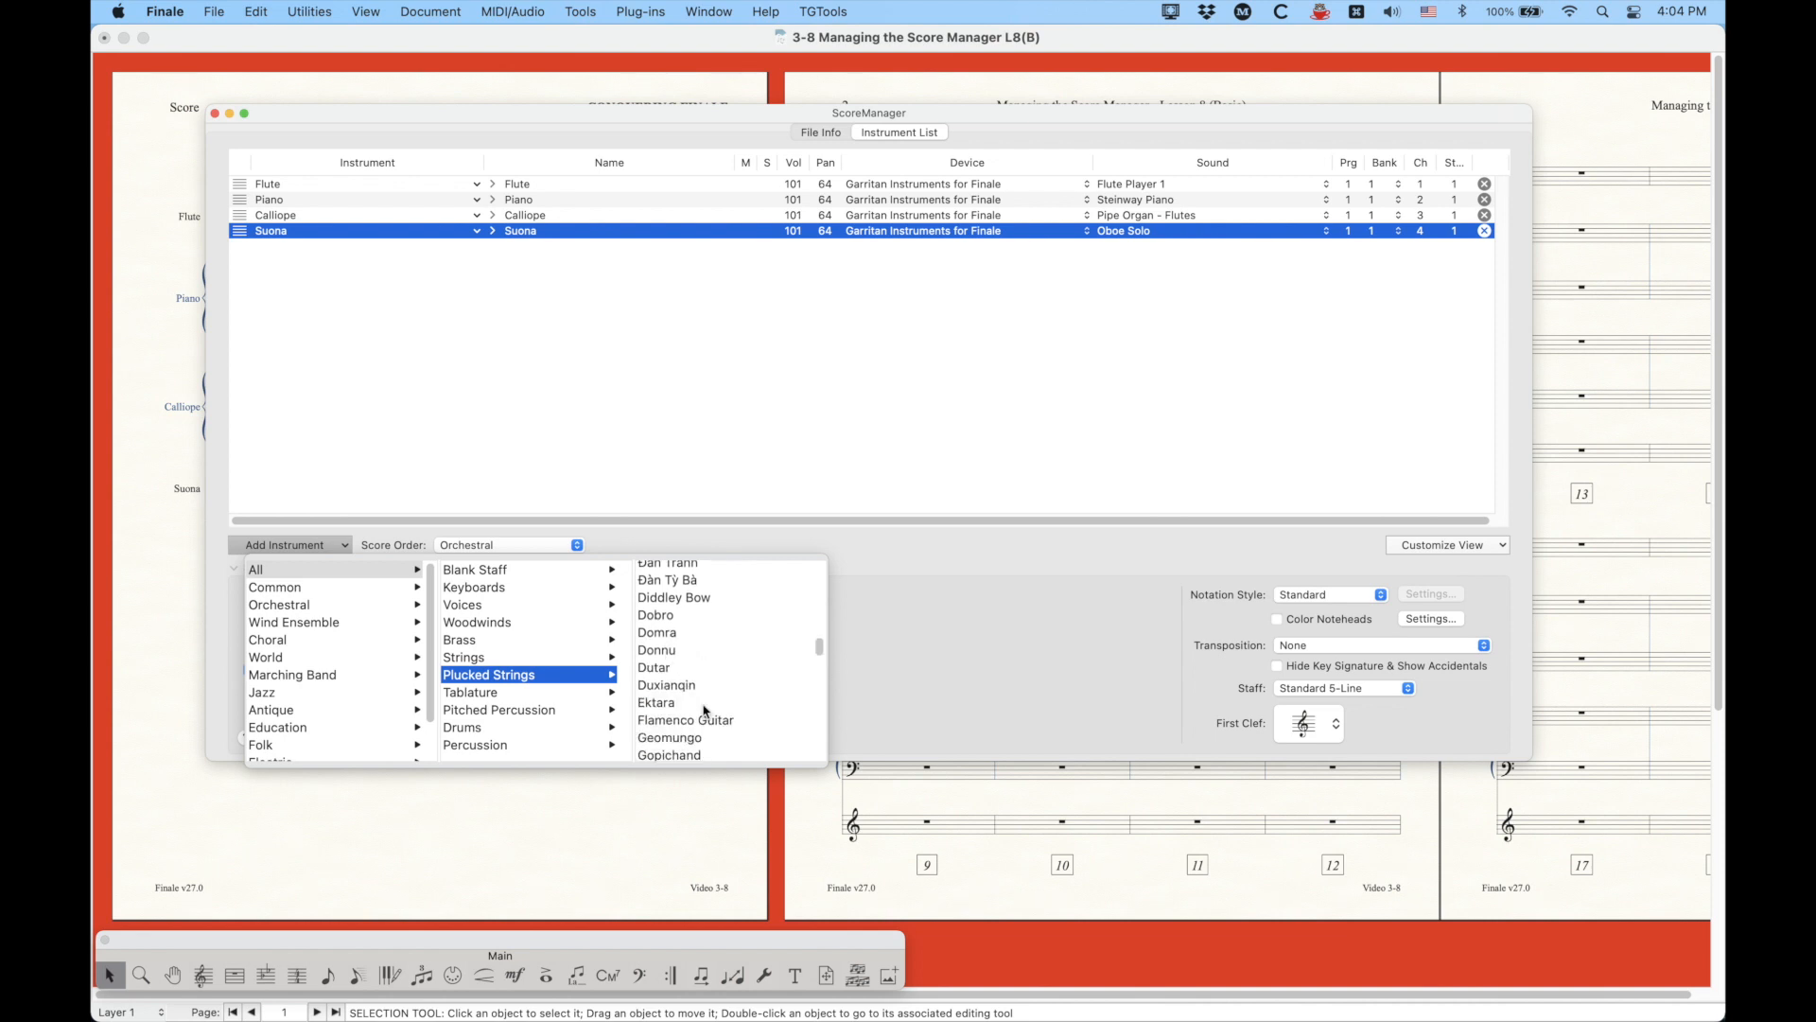
scroll(704, 710, down, 1)
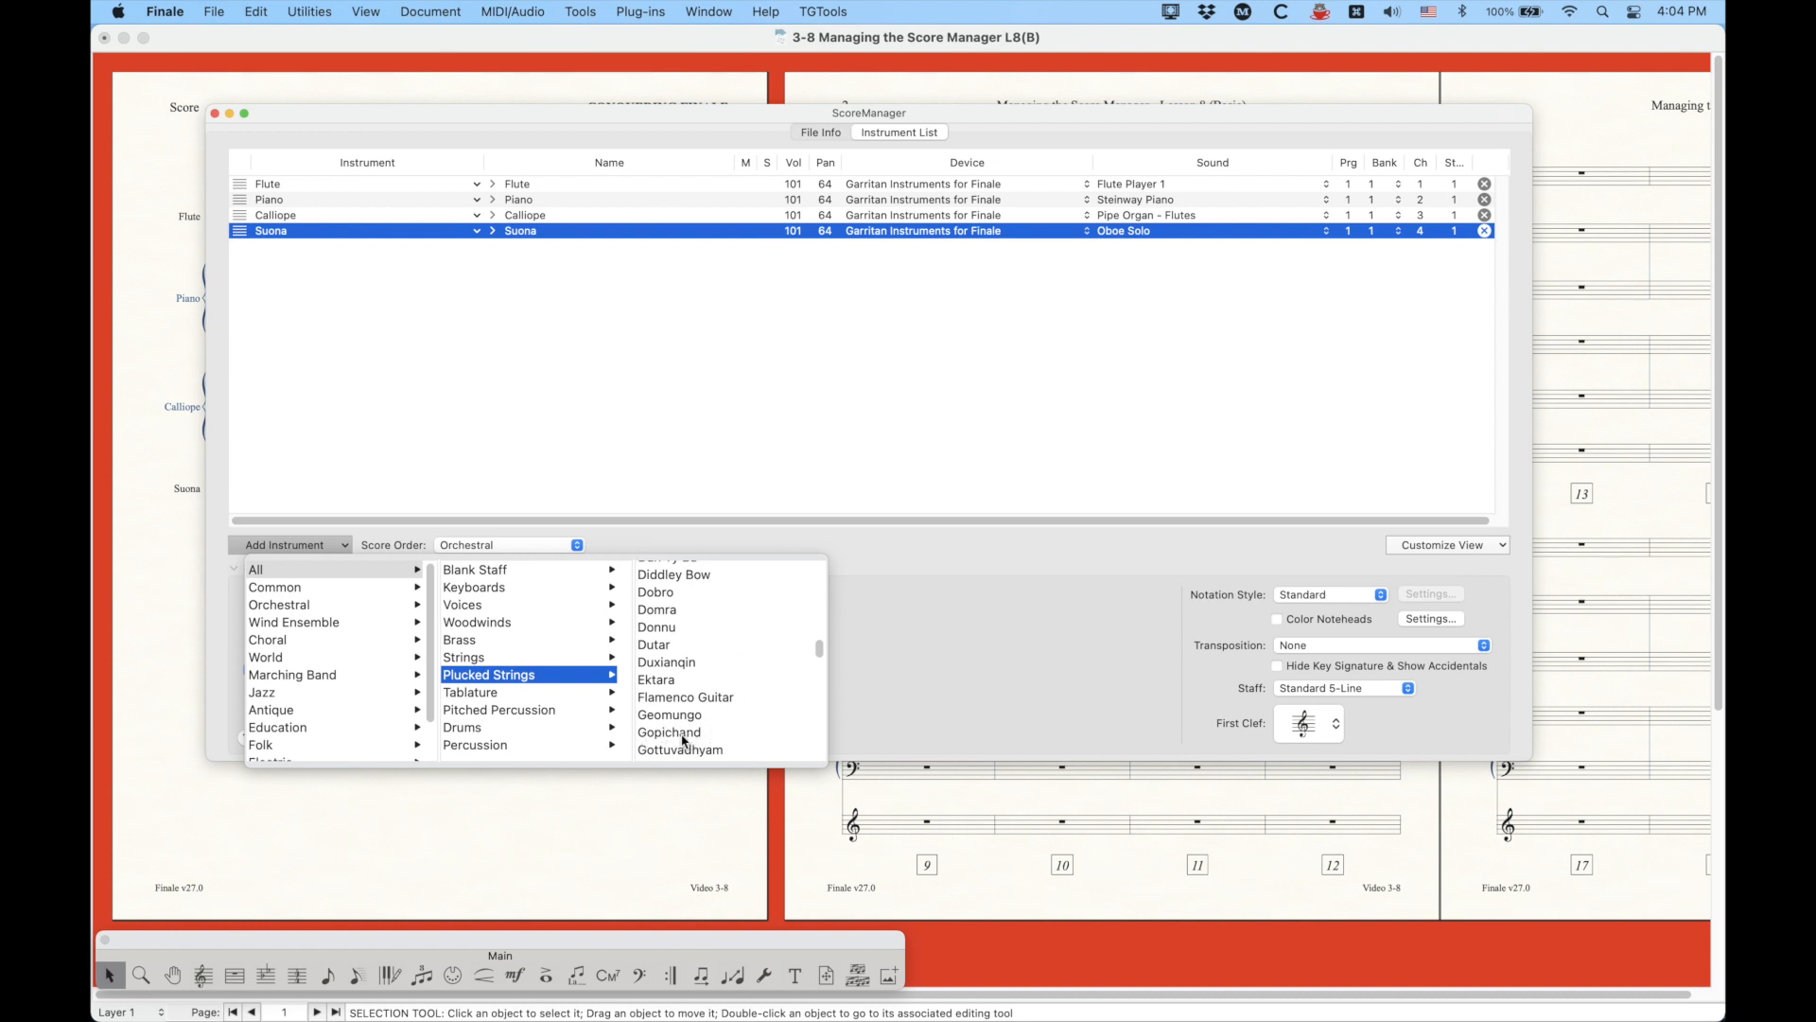
Step: Look through the Tablature and Pitched Percussion families of available instruments, from the mallets and handbells to the gamelan instruments
click(468, 696)
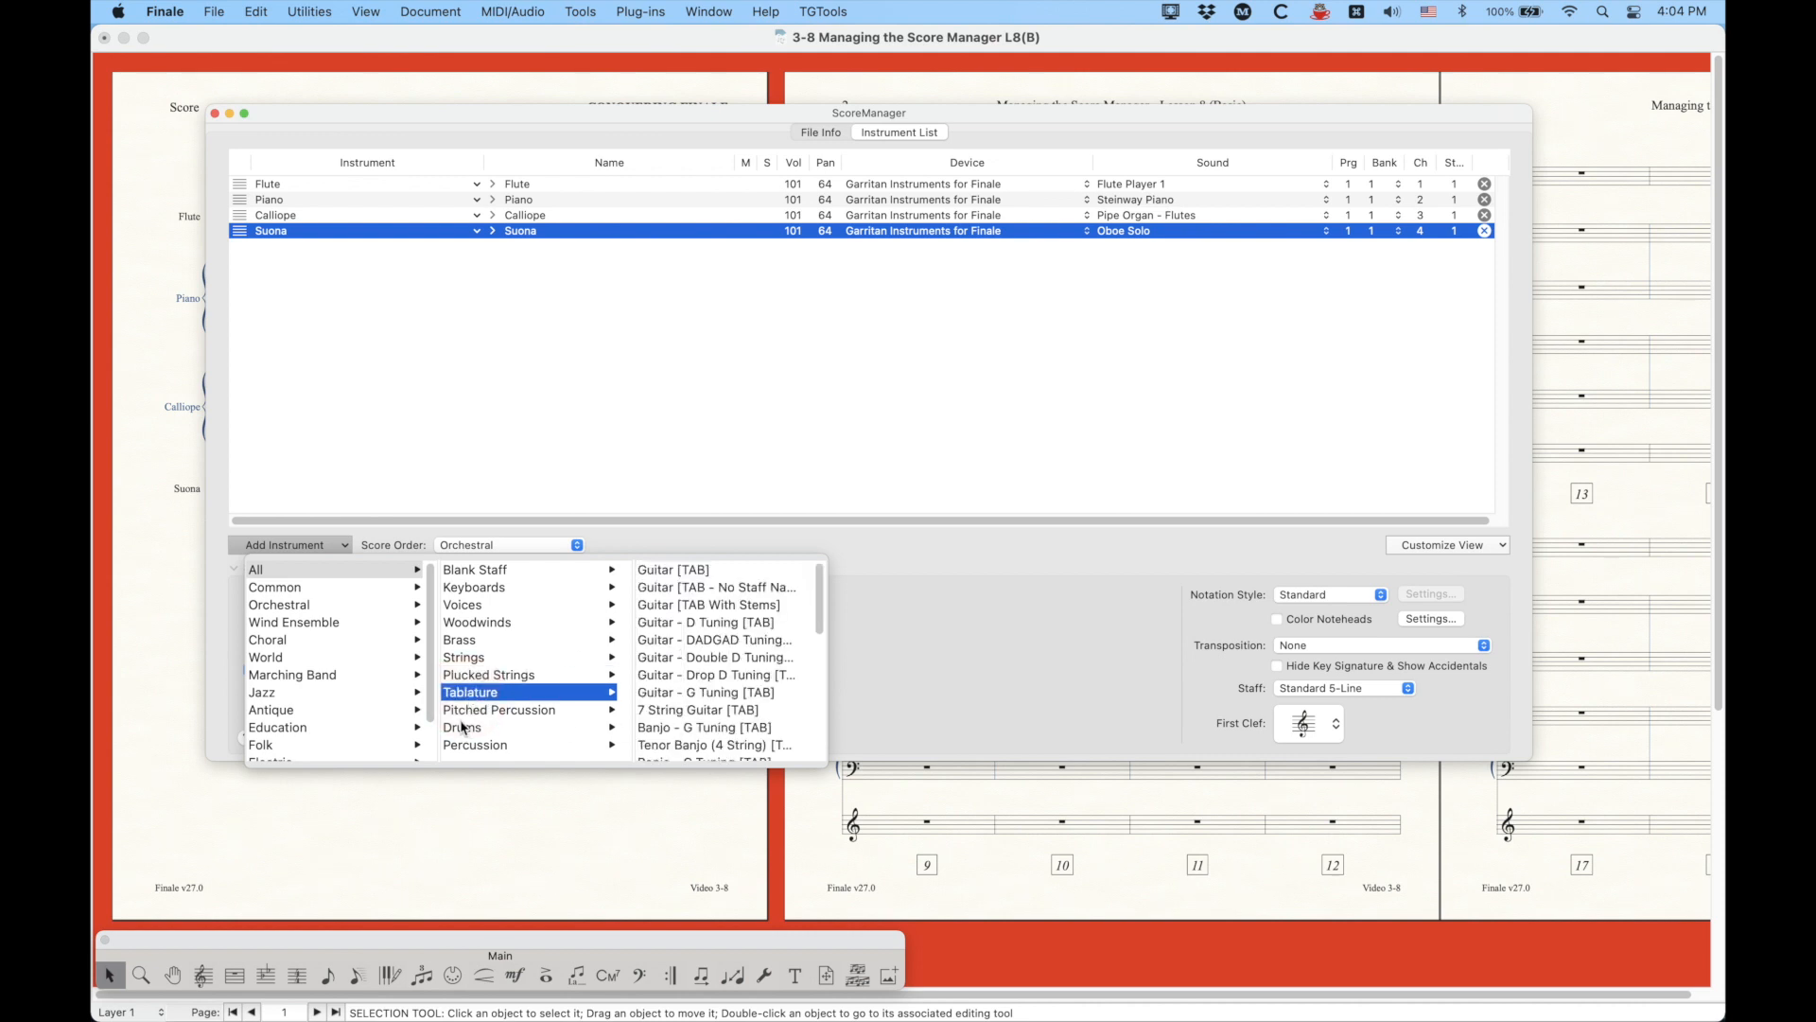
click(470, 710)
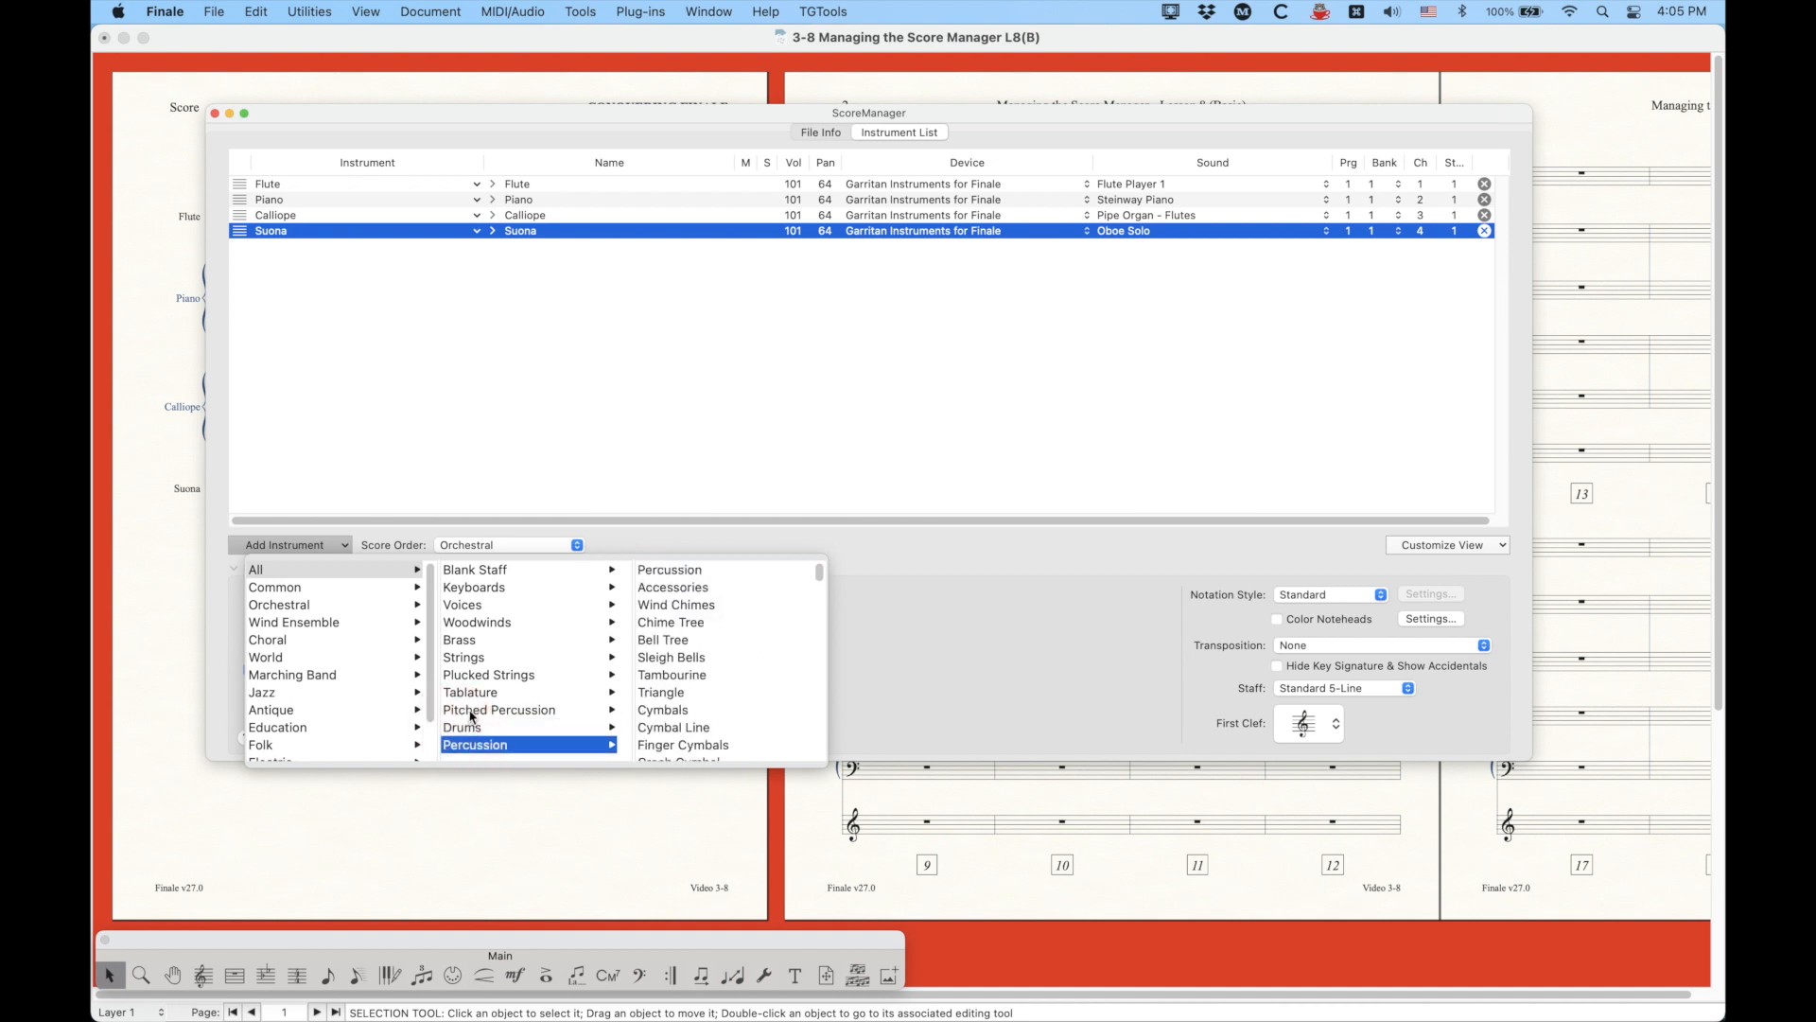
mouse_move(473, 711)
scroll(713, 680, down, 10)
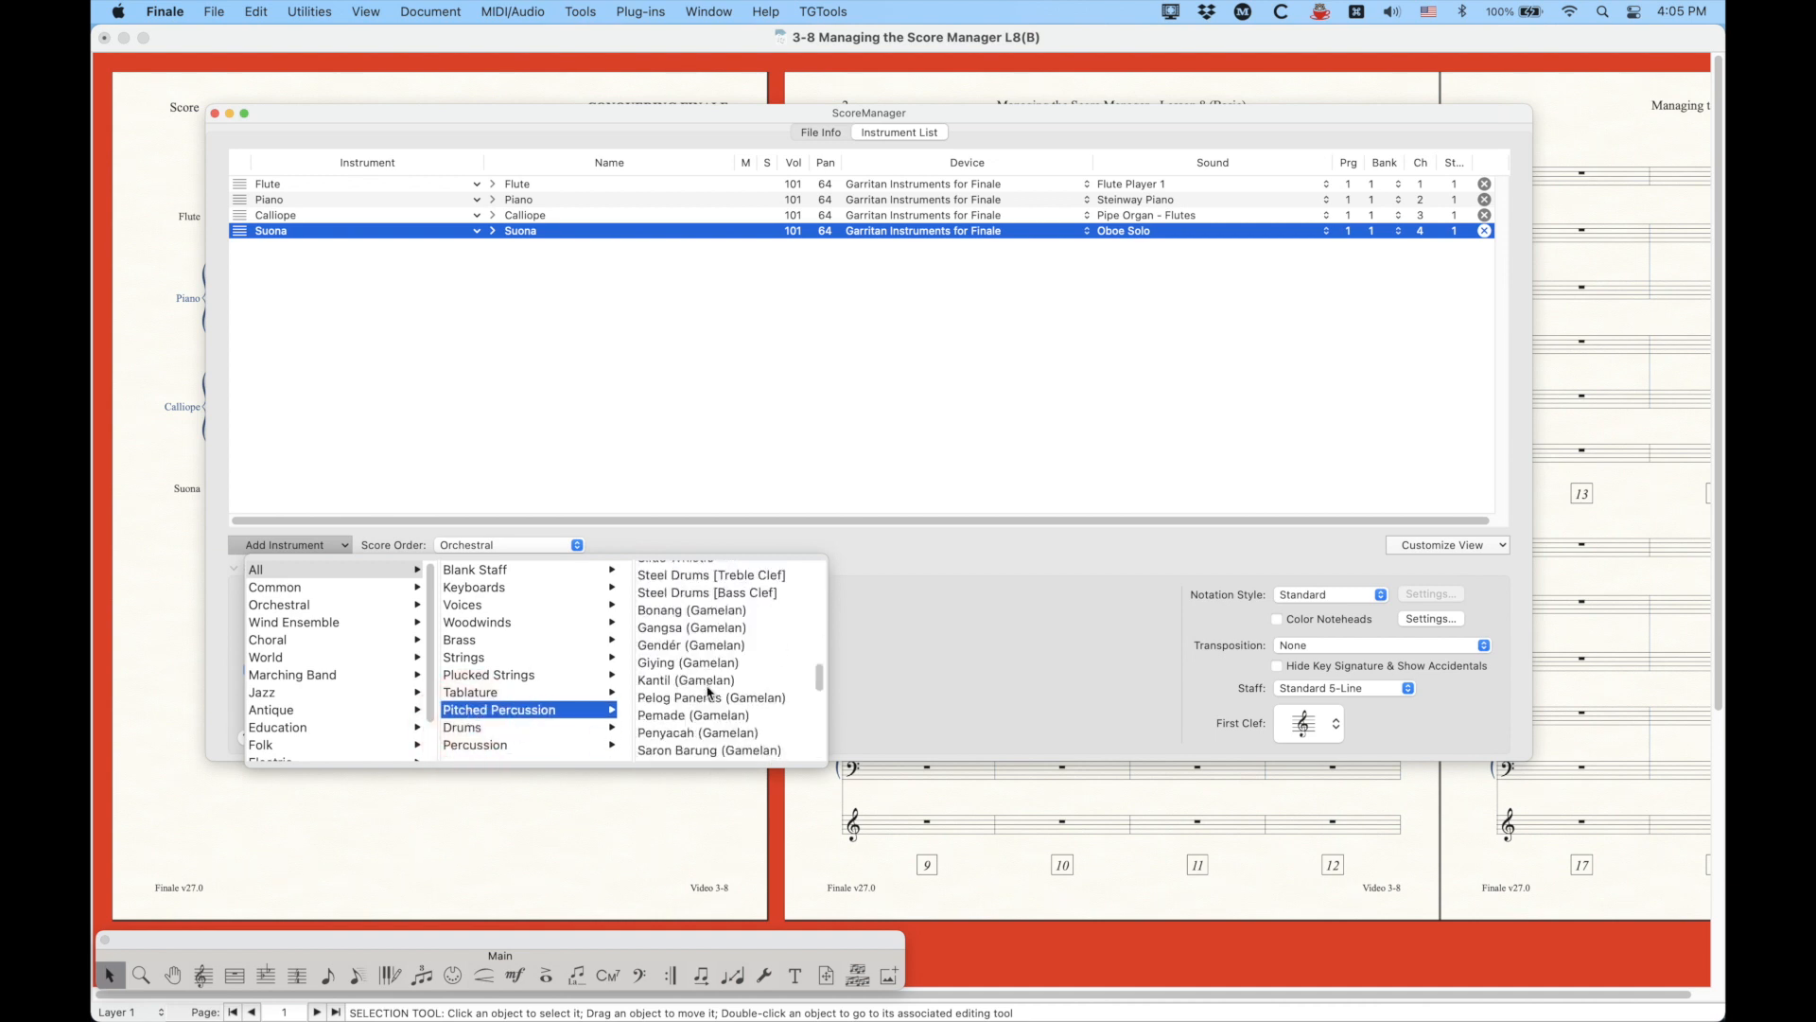
scroll(712, 686, up, 10)
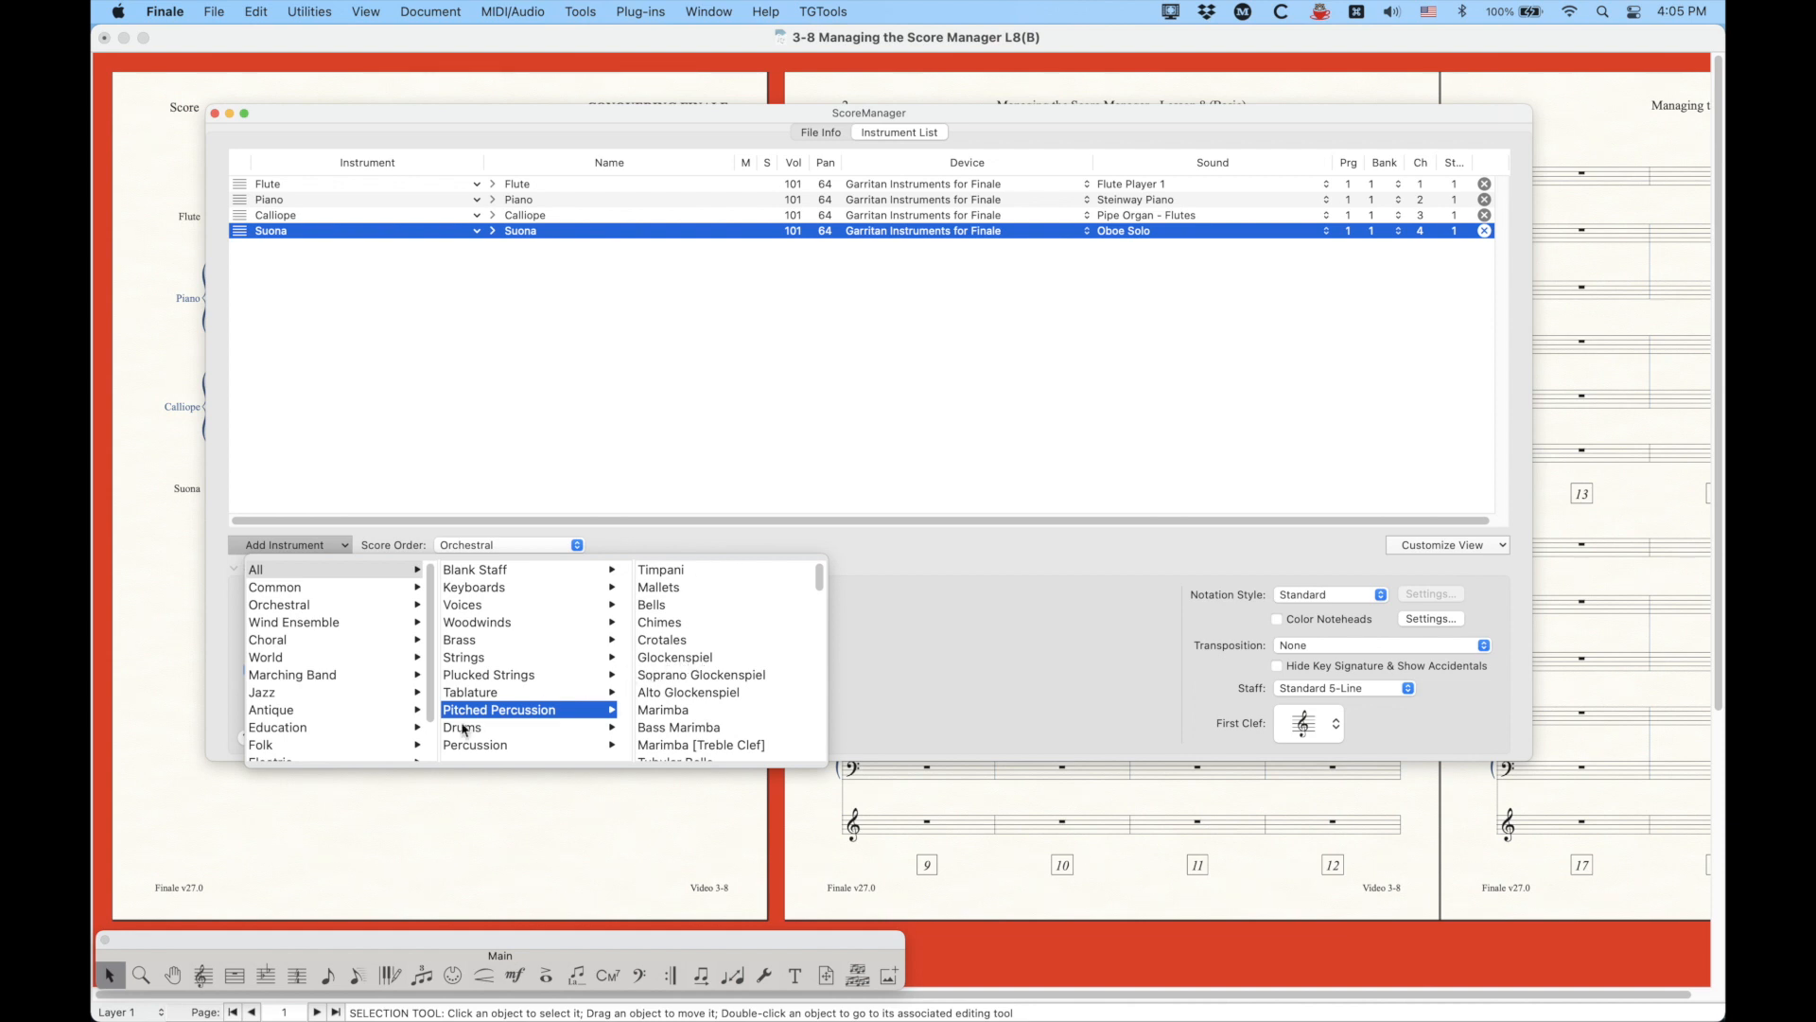
mouse_move(474, 747)
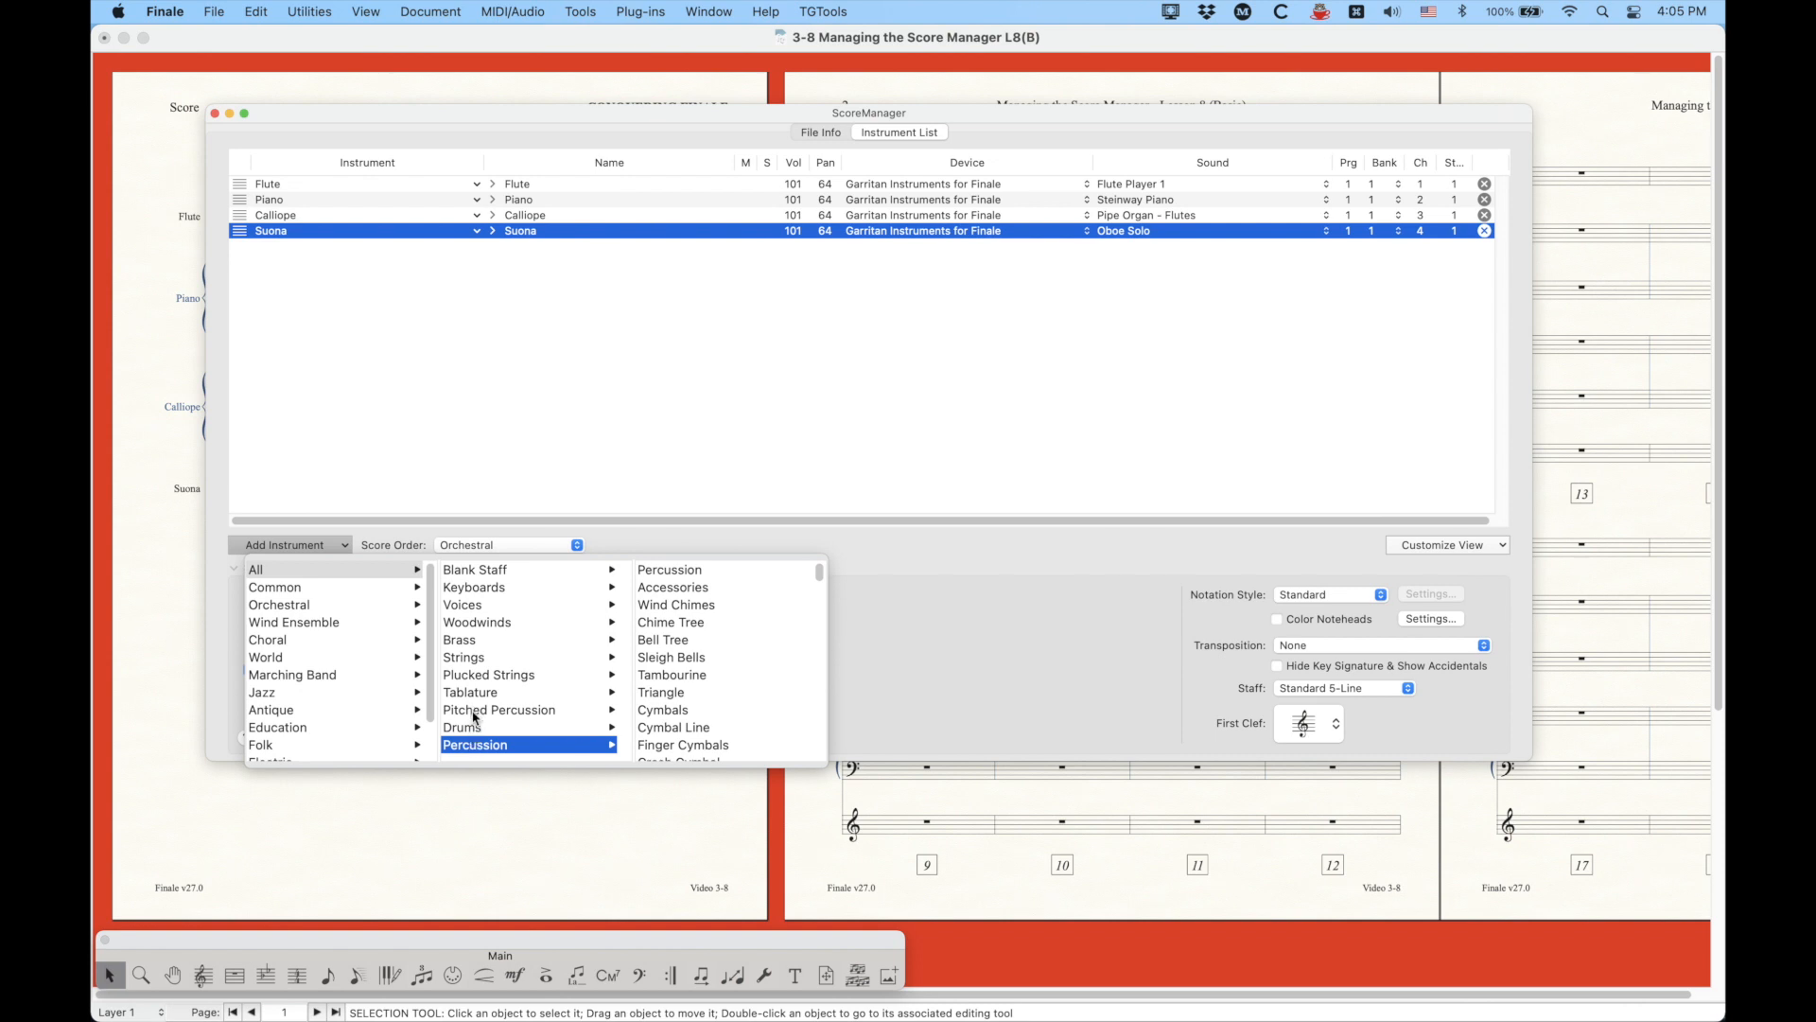
scroll(692, 653, down, 2)
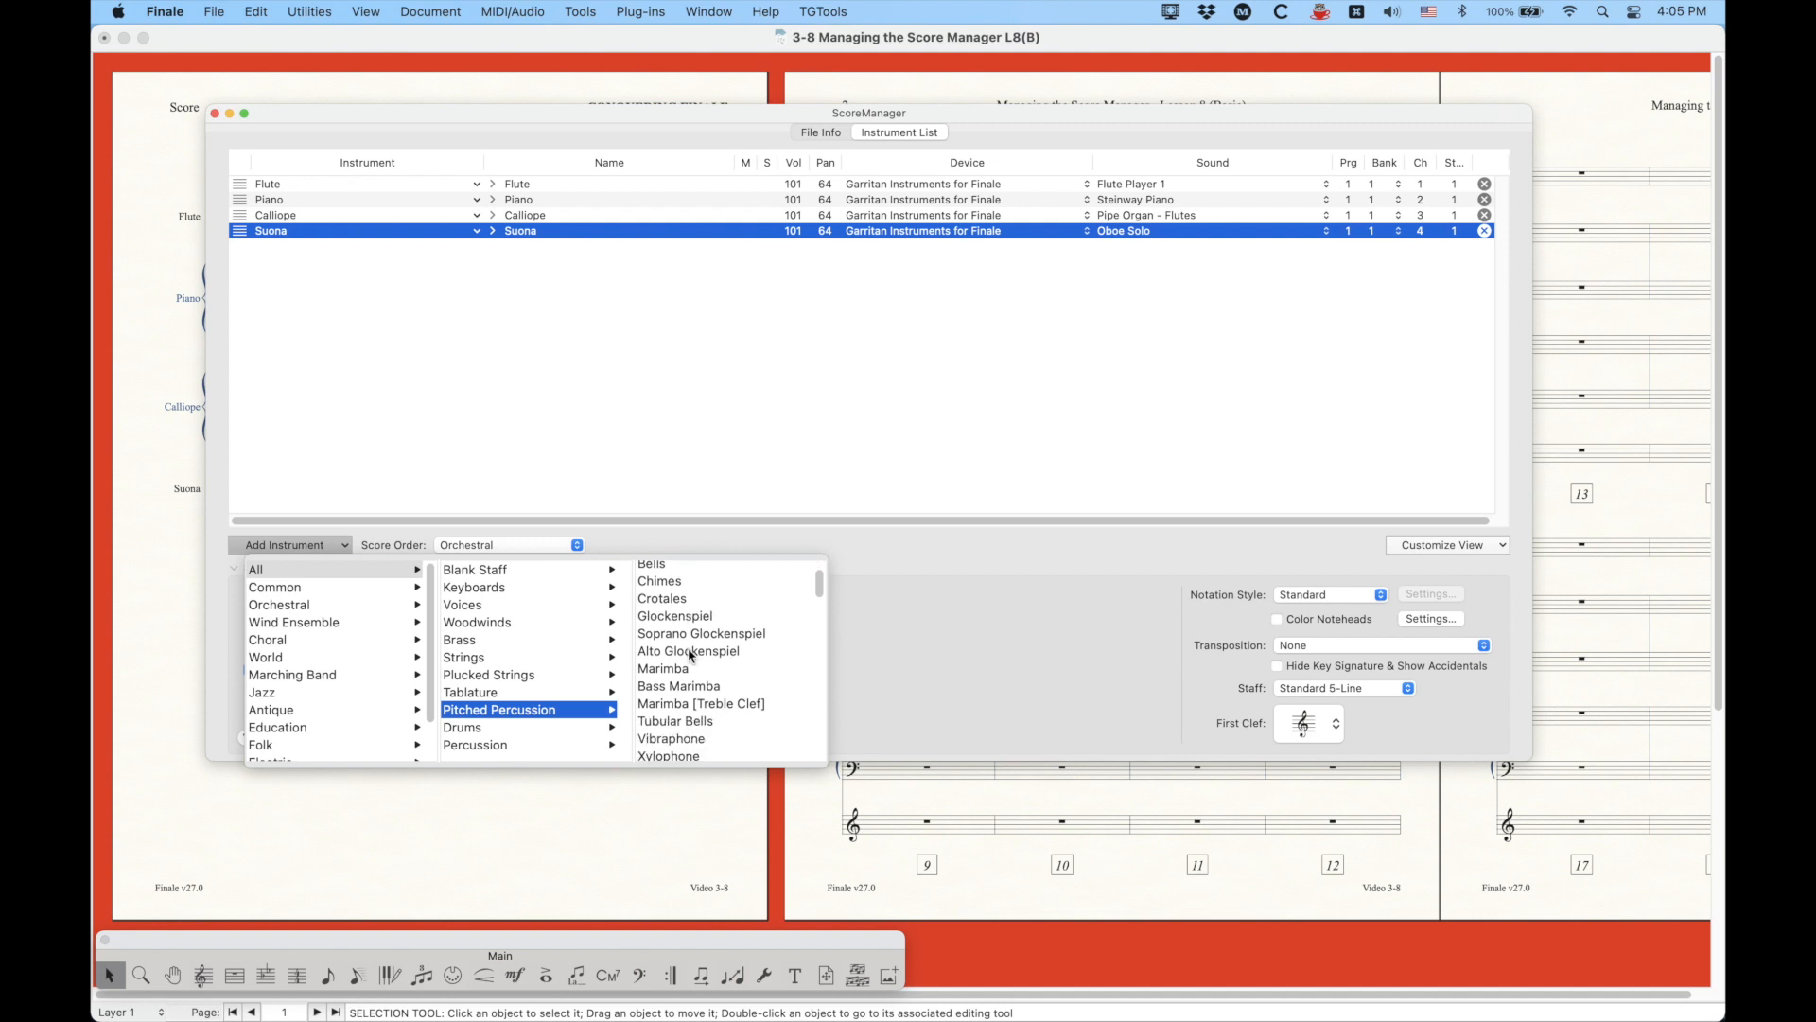
scroll(691, 654, down, 5)
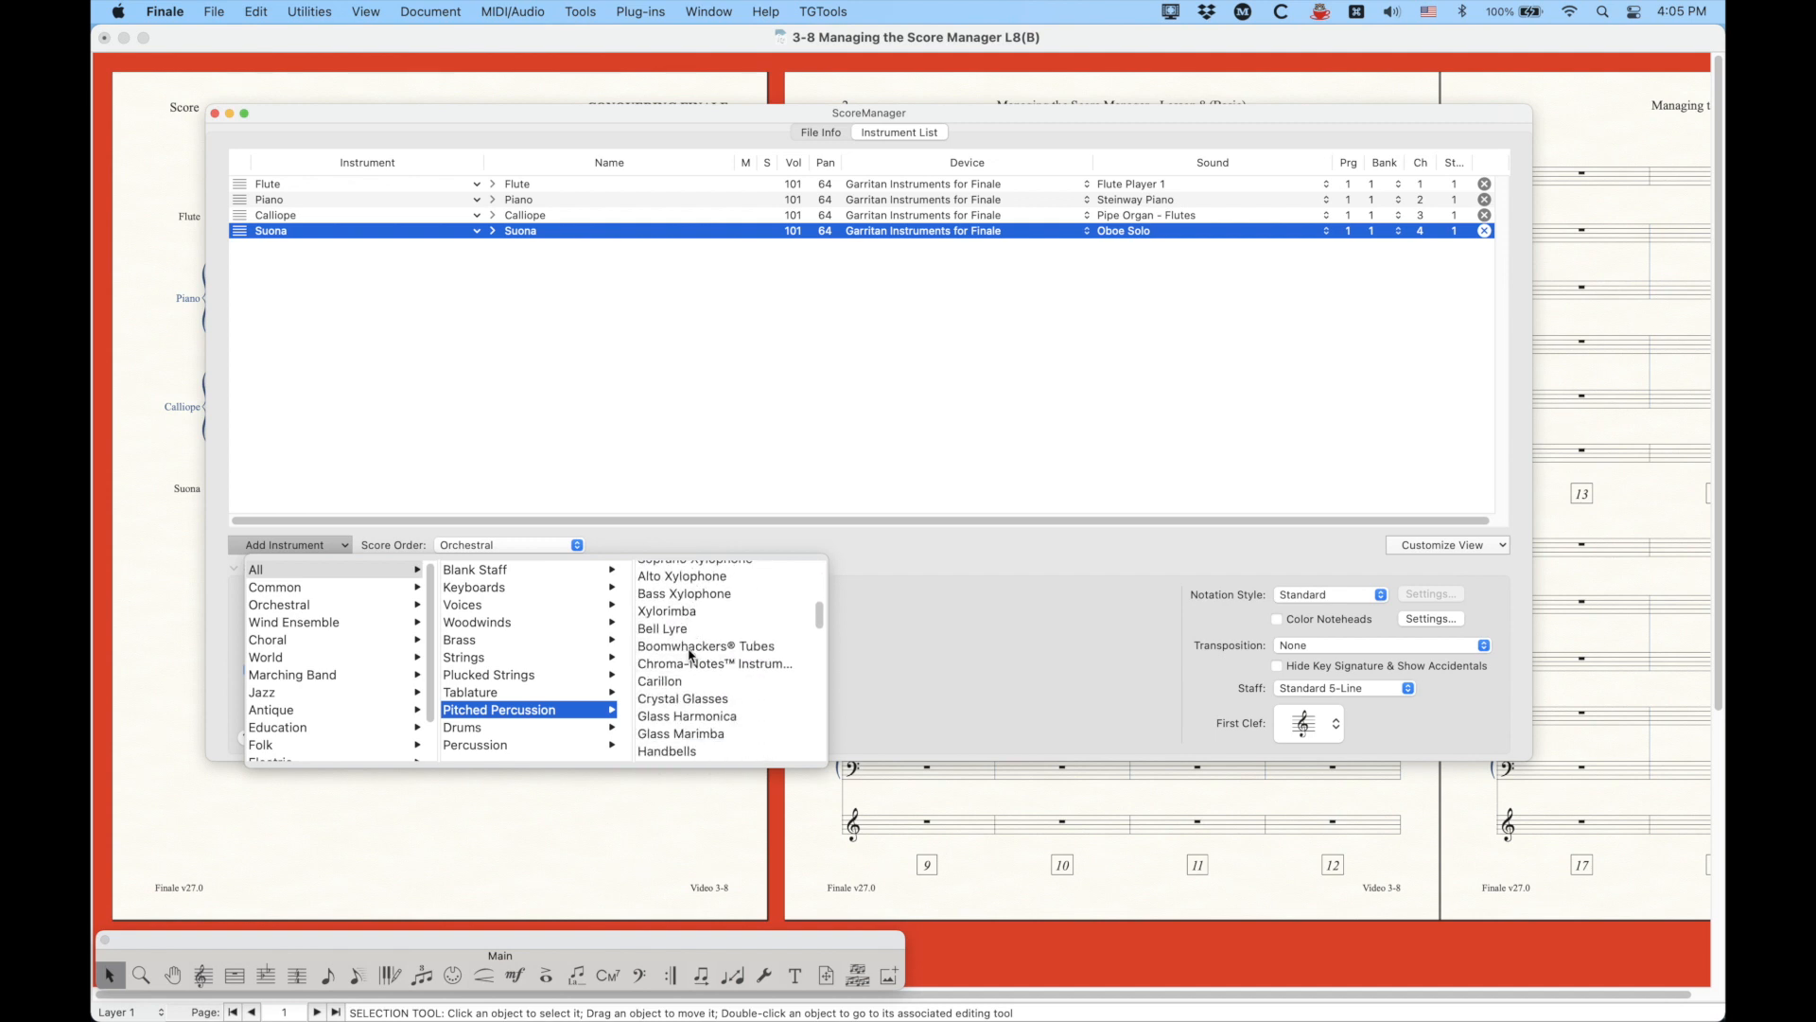
scroll(691, 654, down, 3)
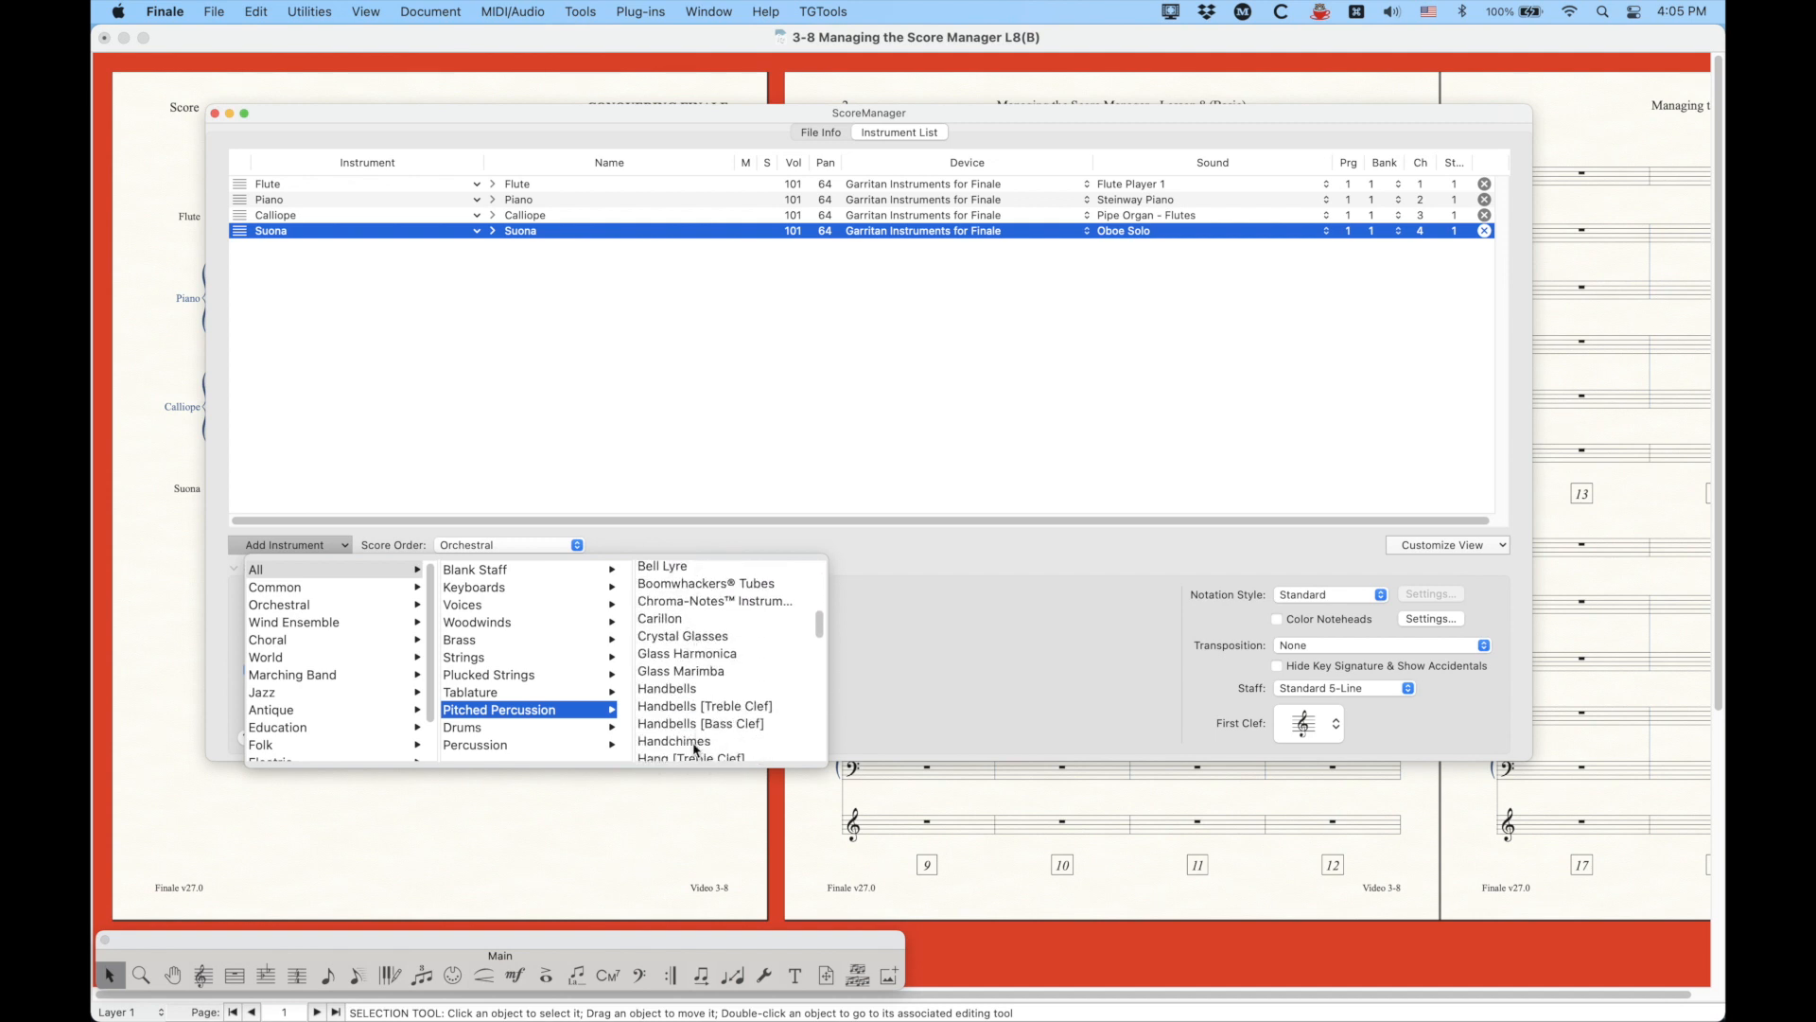
scroll(696, 747, down, 1)
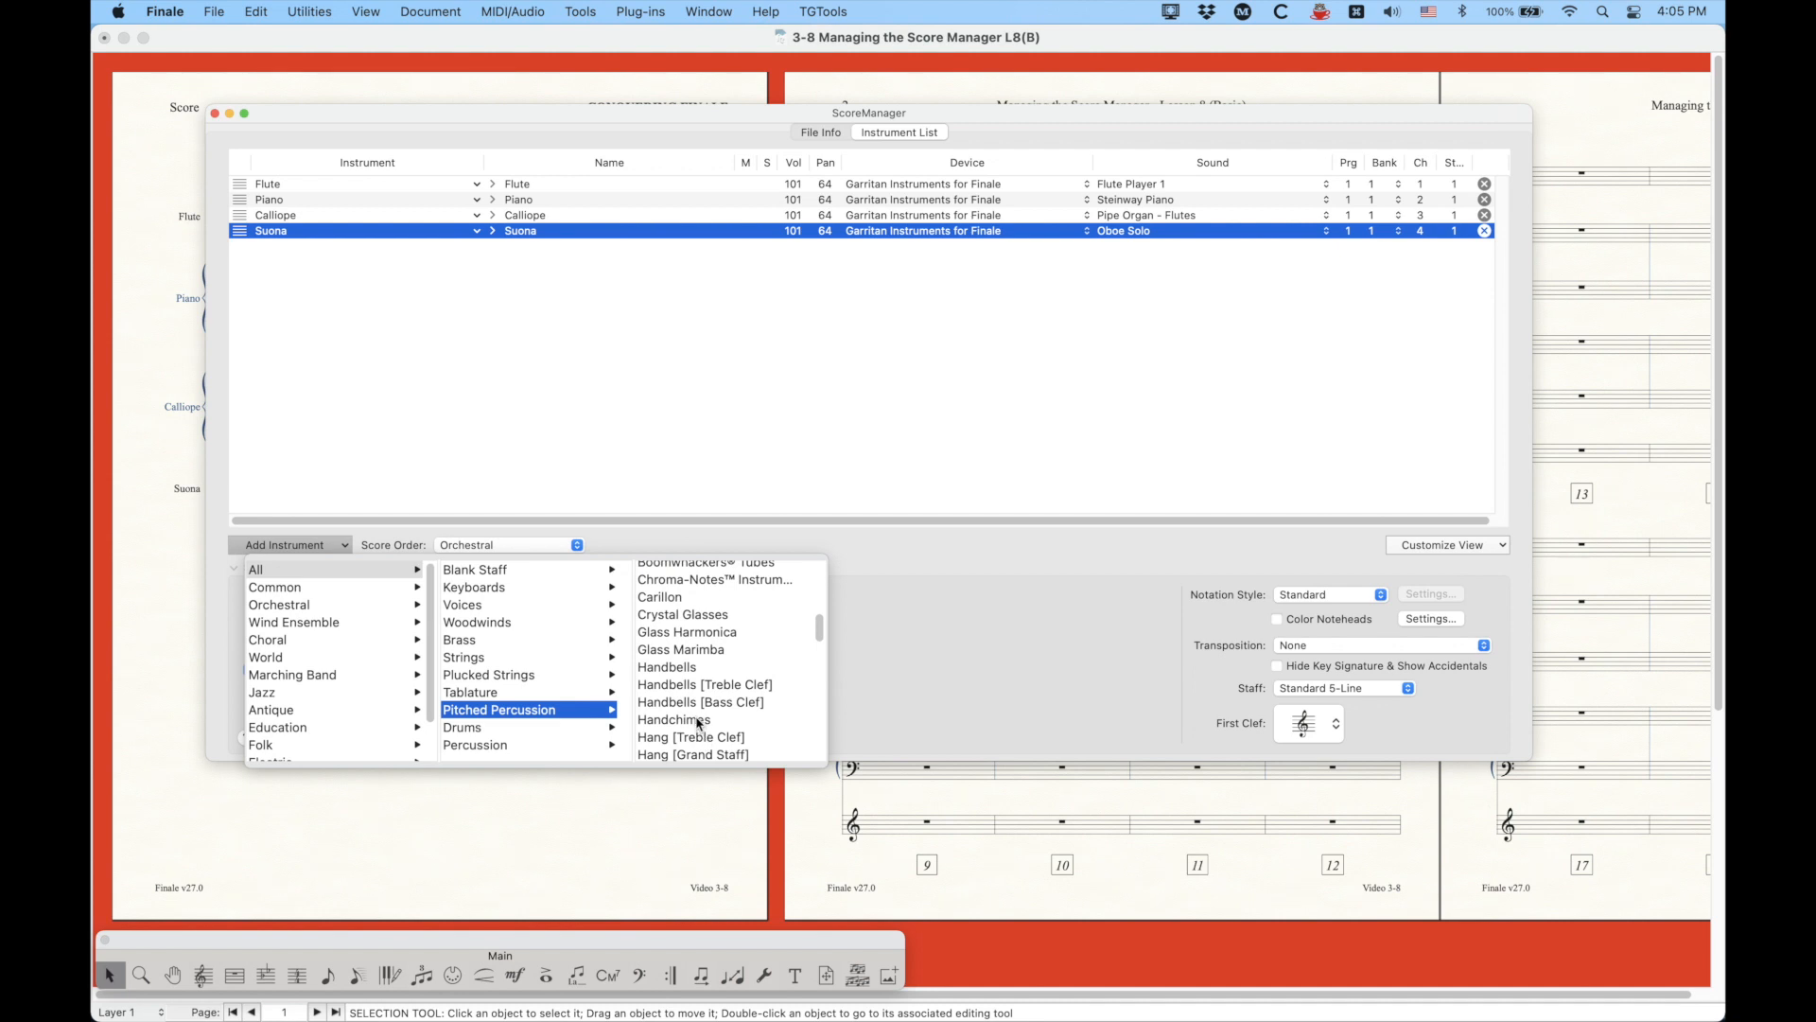
scroll(698, 723, down, 3)
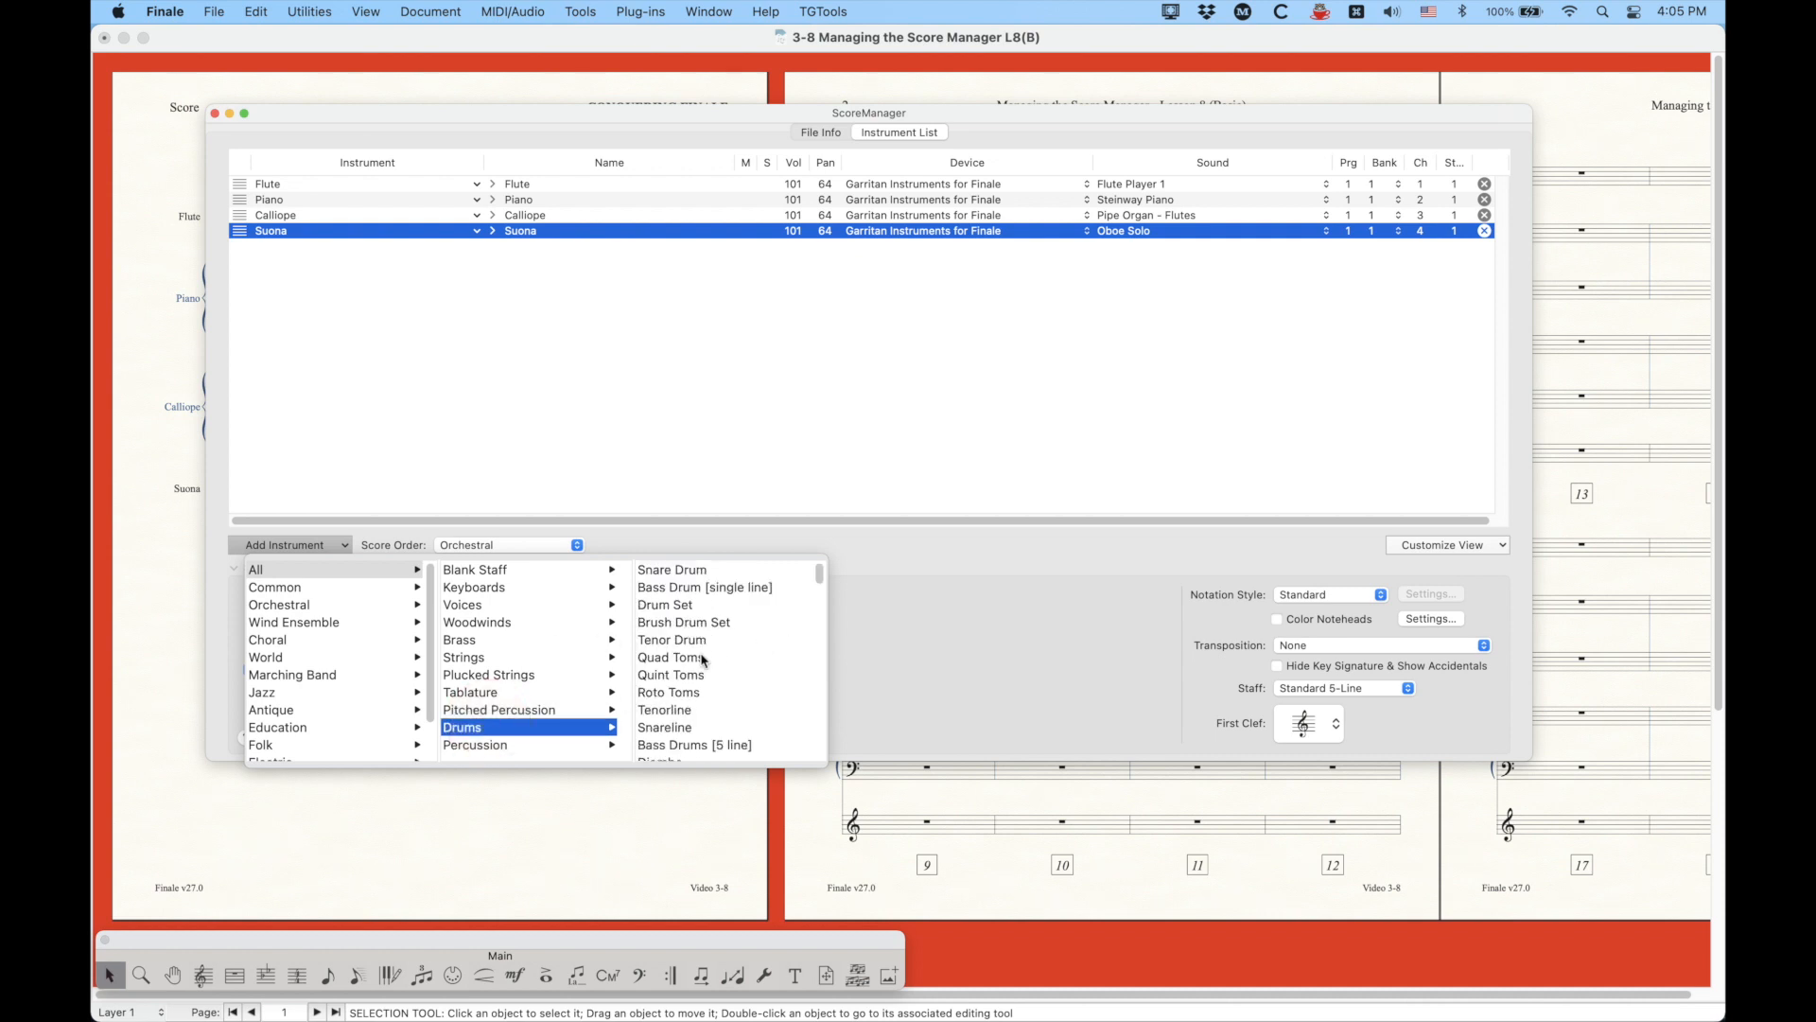
Step: Examine the instruments available in the Drums family and revisit the Keyboards and Woodwinds families
scroll(704, 662, down, 15)
scroll(701, 669, up, 5)
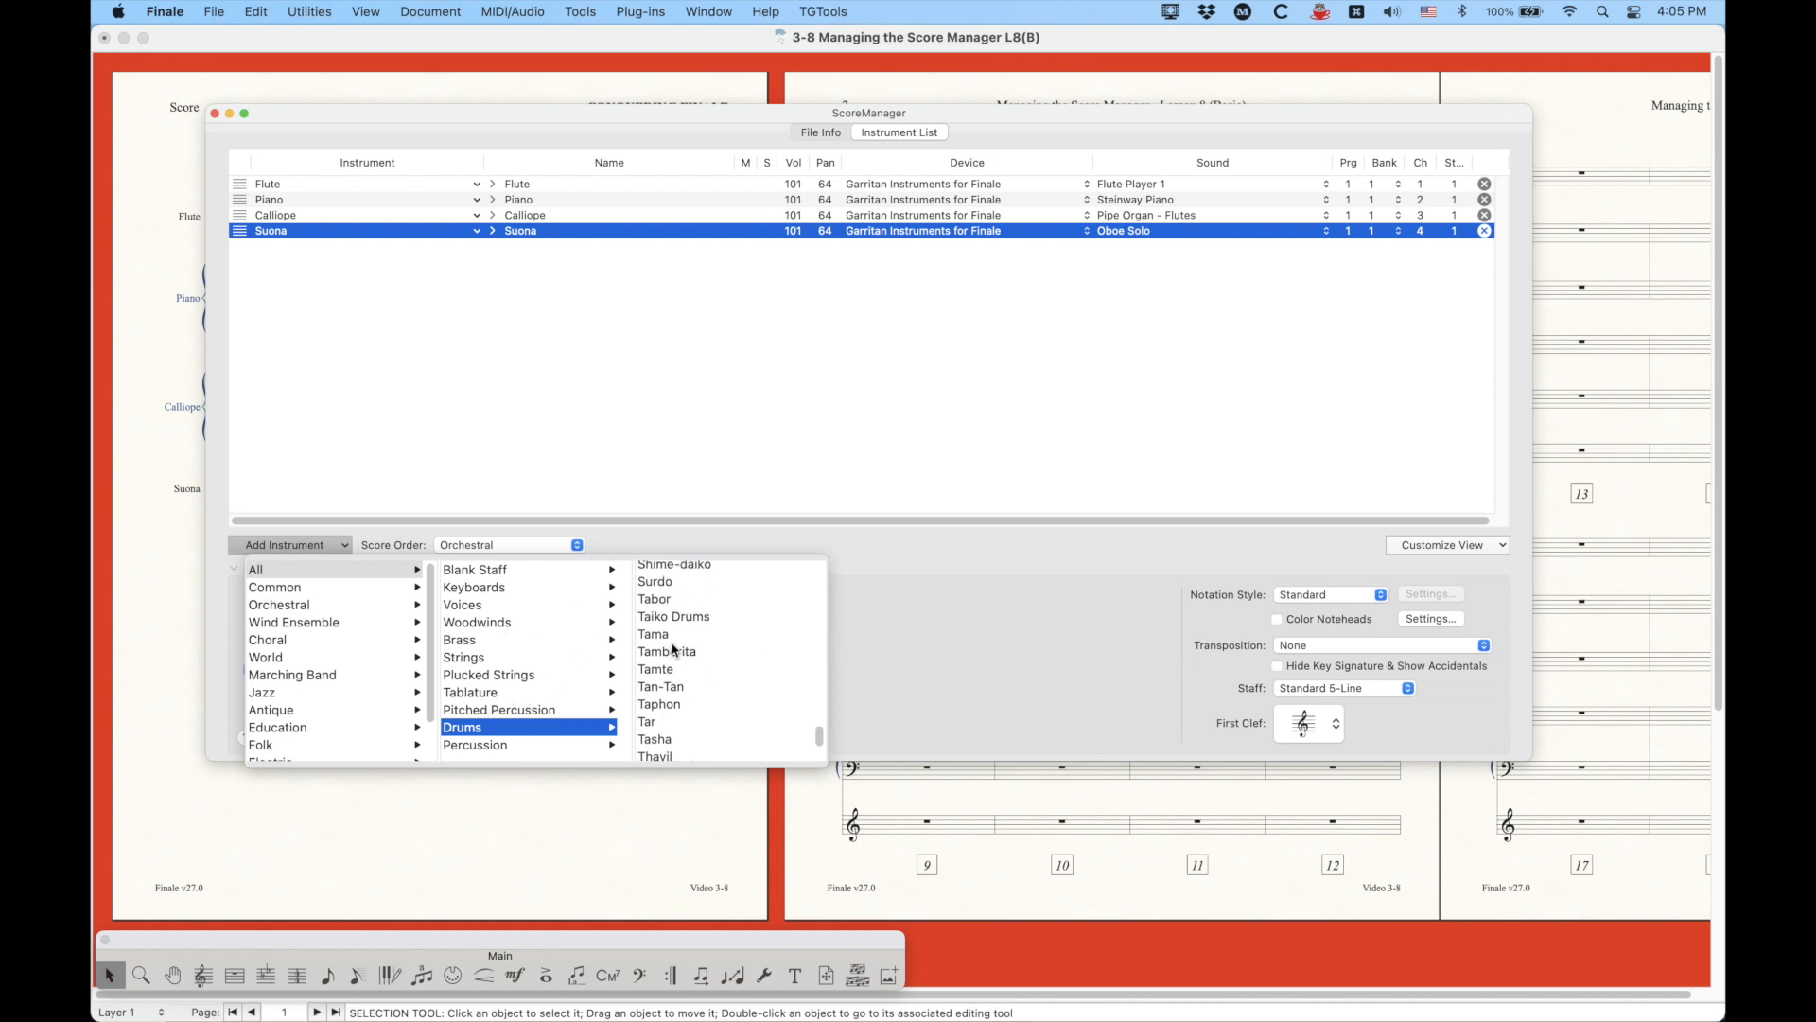
scroll(675, 658, up, 10)
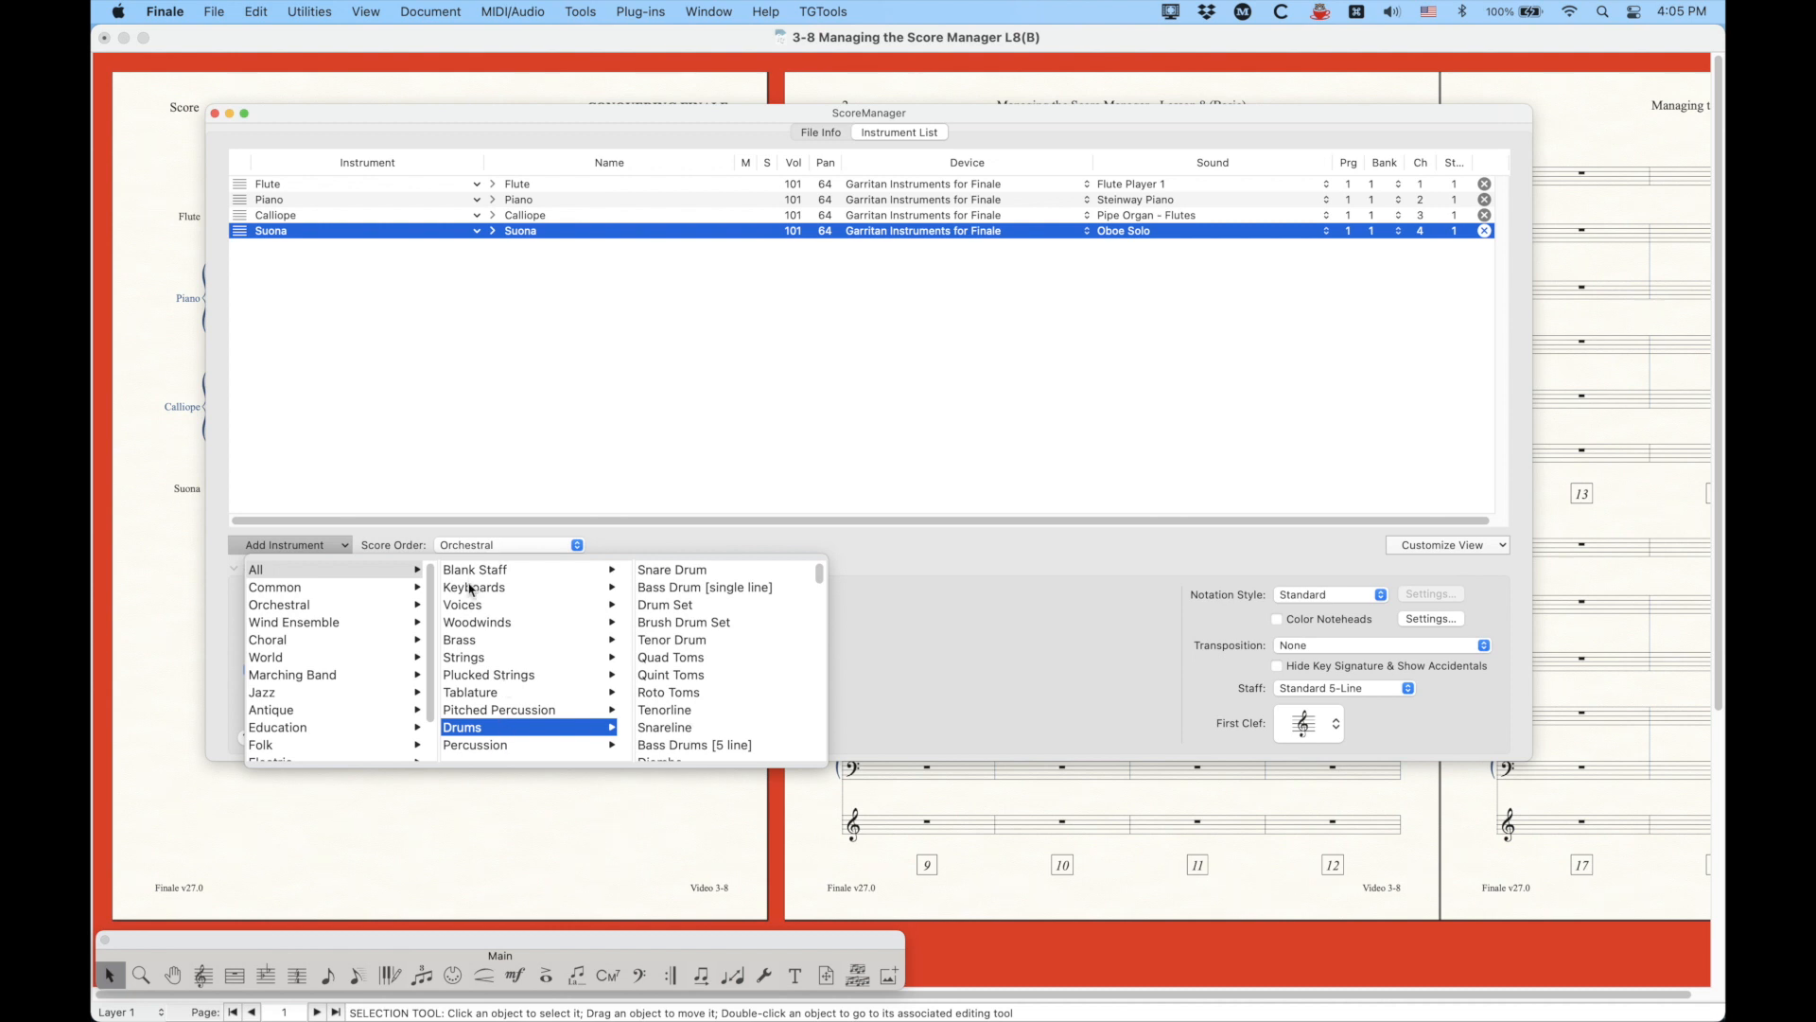
mouse_move(470, 589)
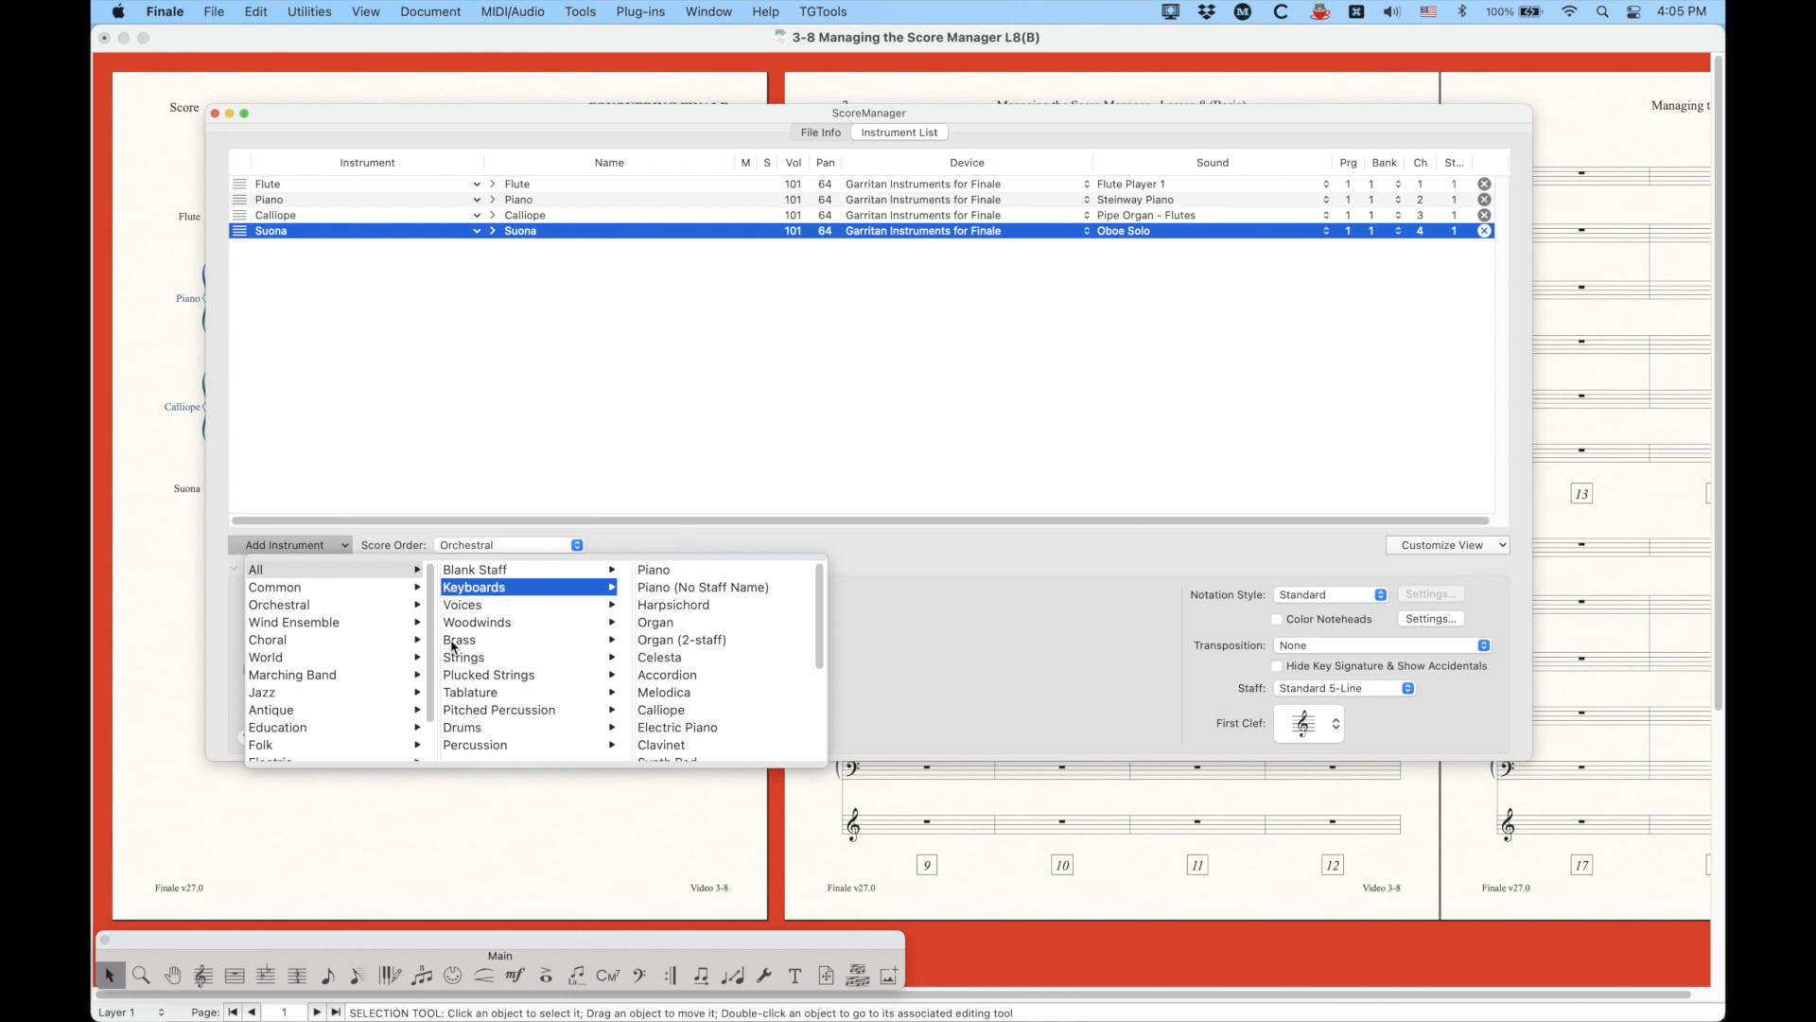
mouse_move(461, 626)
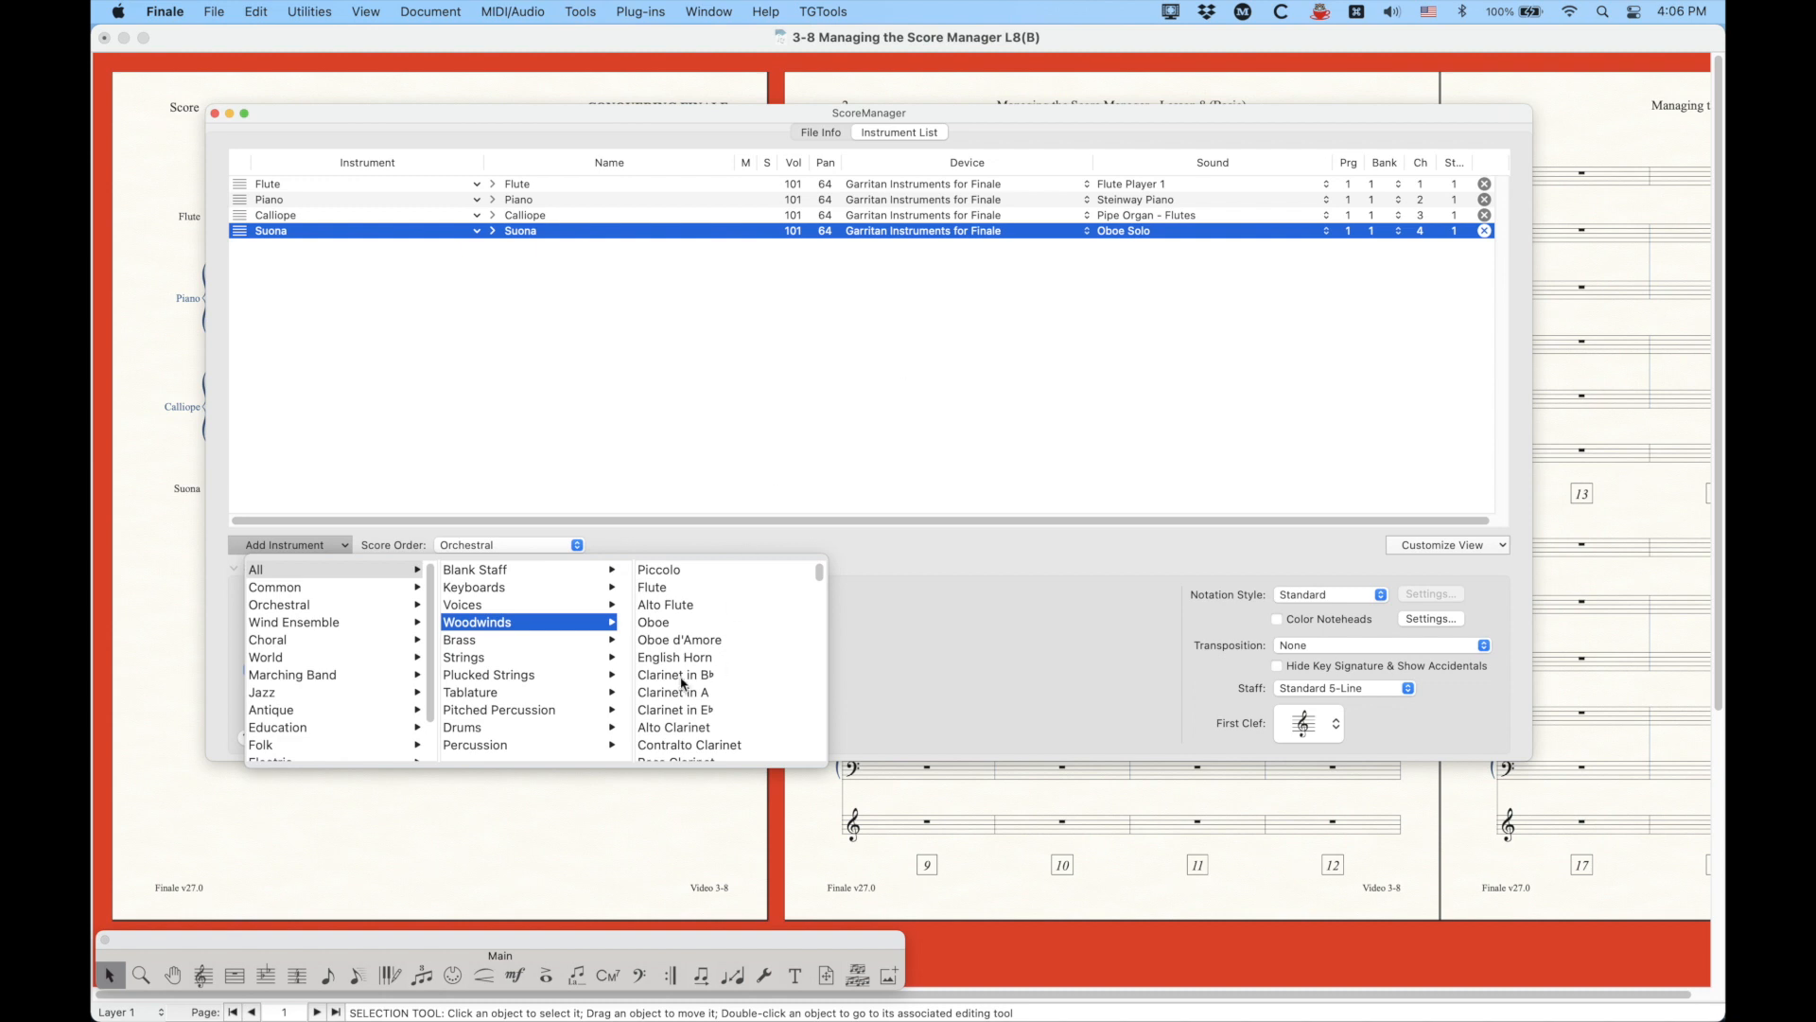
scroll(682, 682, down, 5)
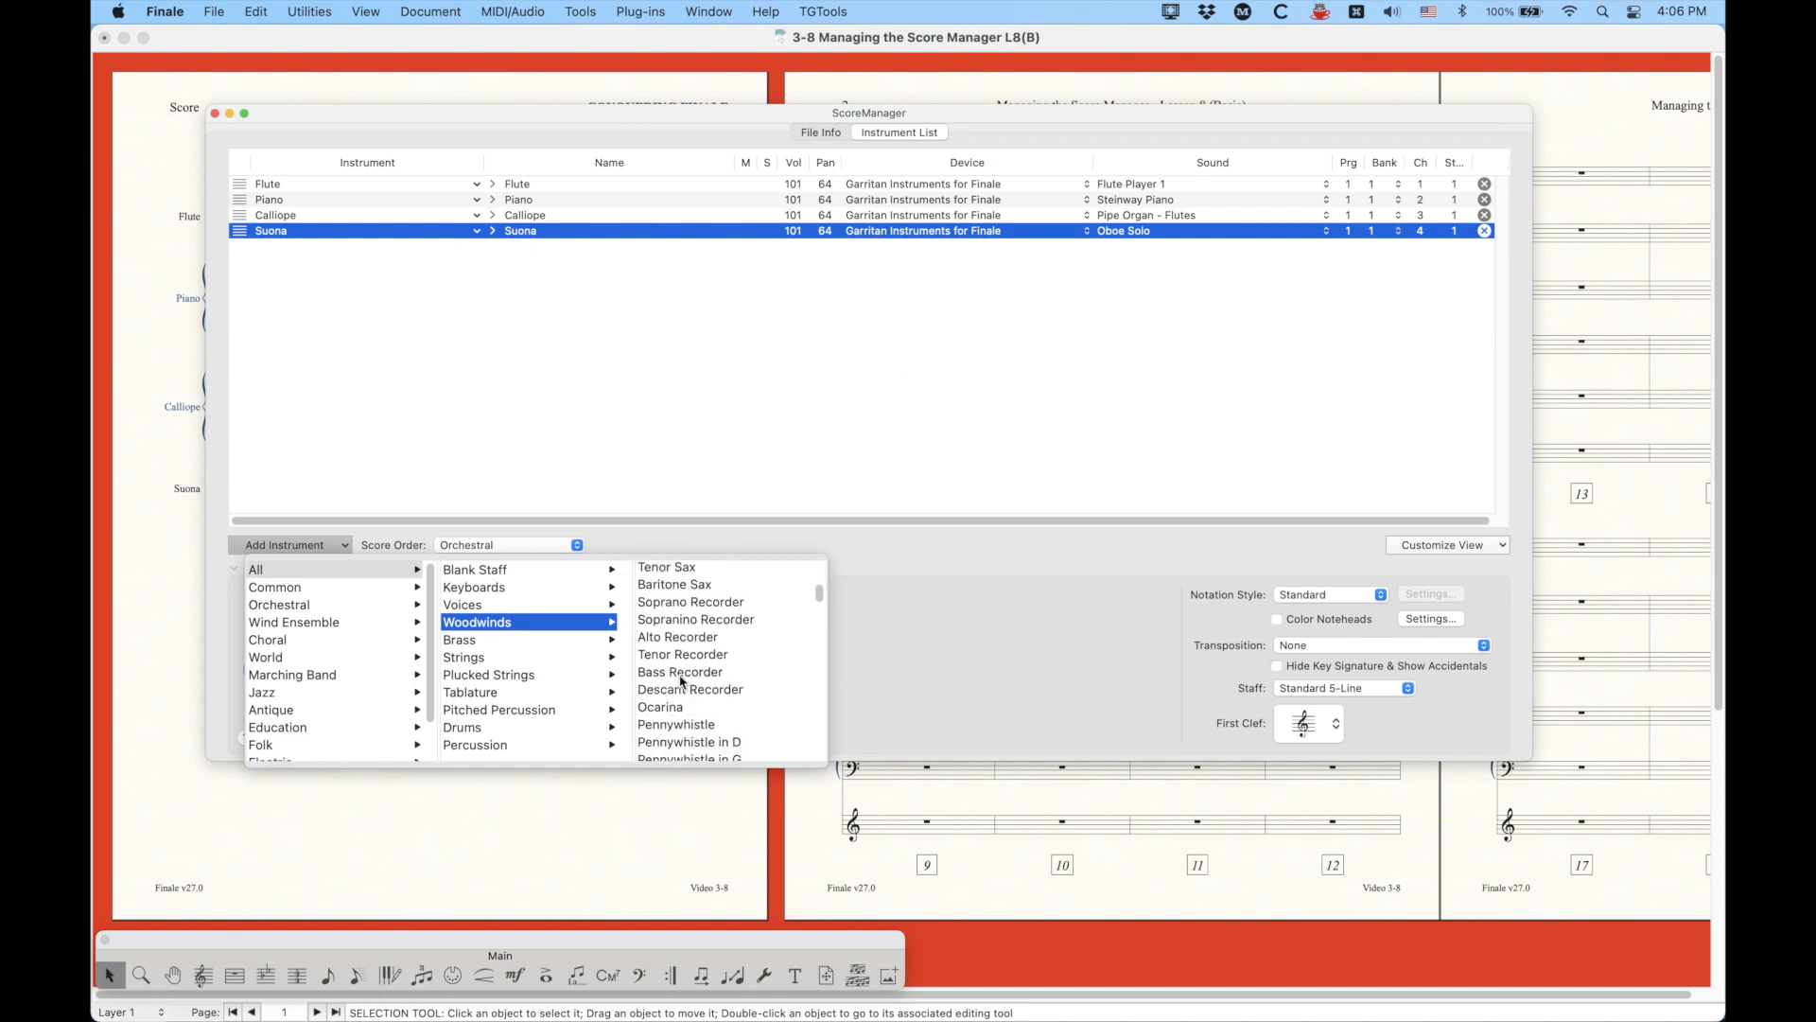
scroll(681, 679, down, 2)
scroll(674, 688, down, 1)
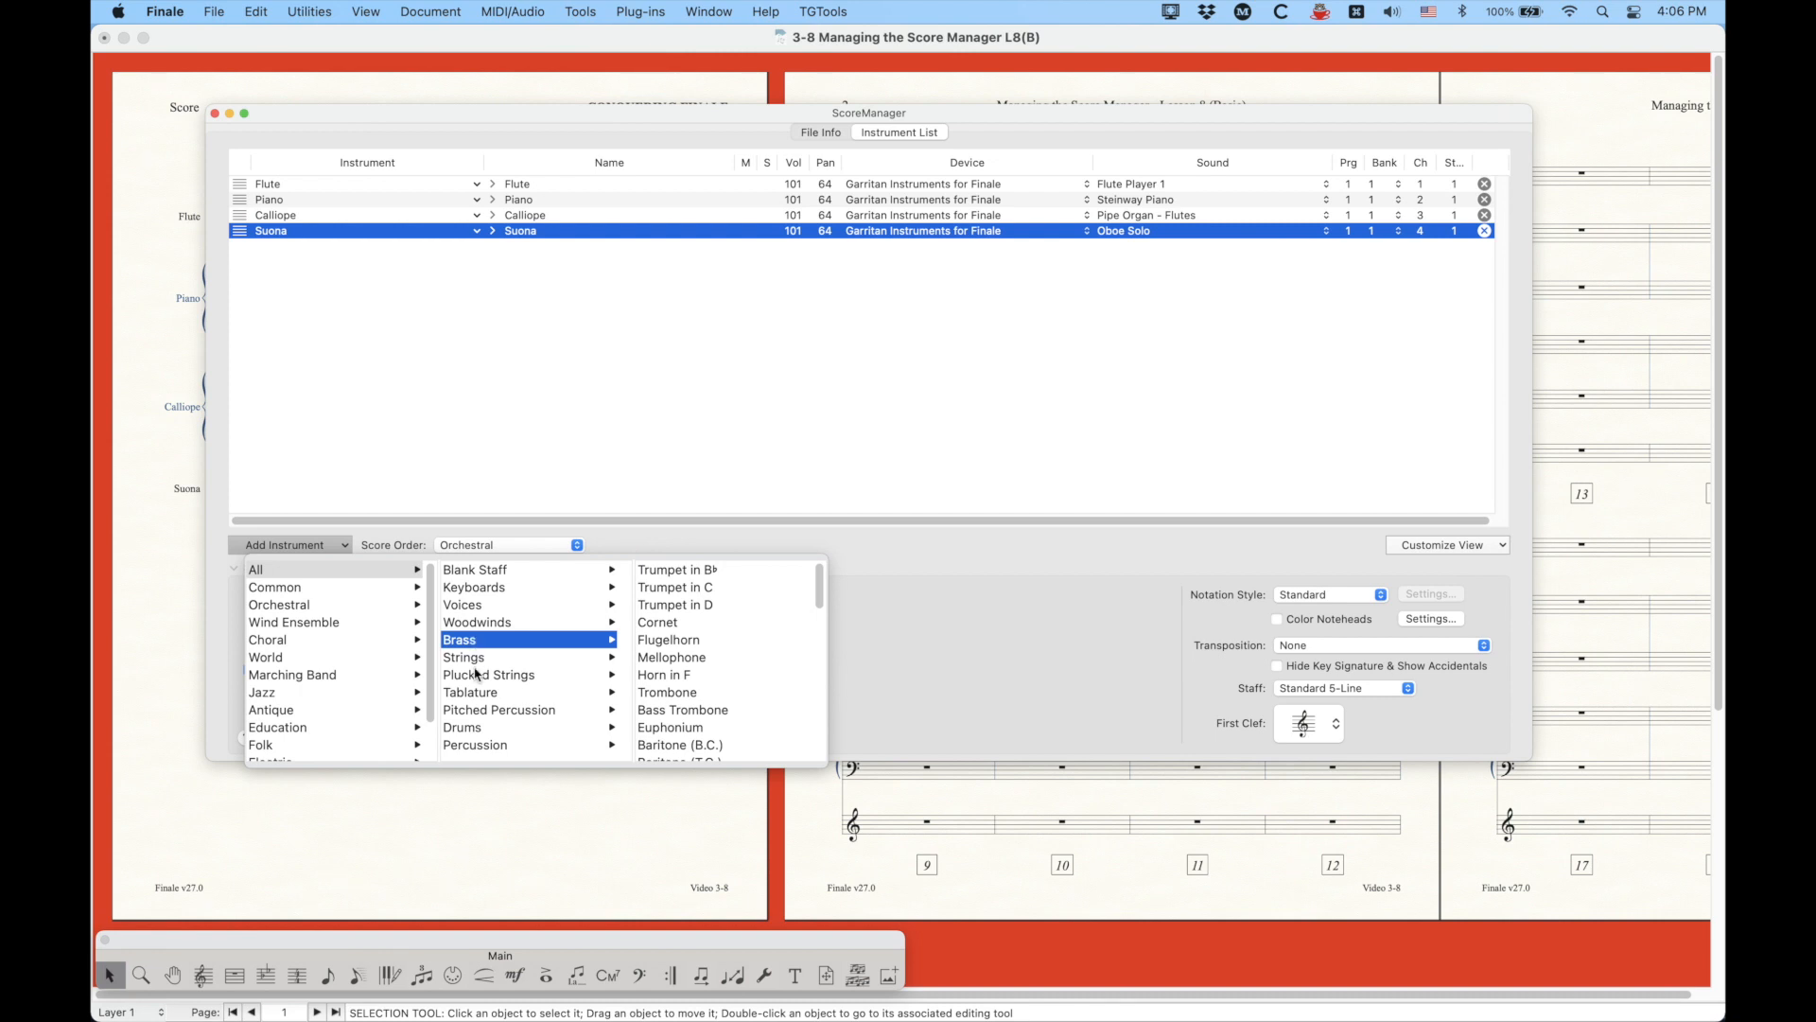
Step: Add a Dulcimer to the score from the Plucked Strings family of all instruments
scroll(683, 698, down, 3)
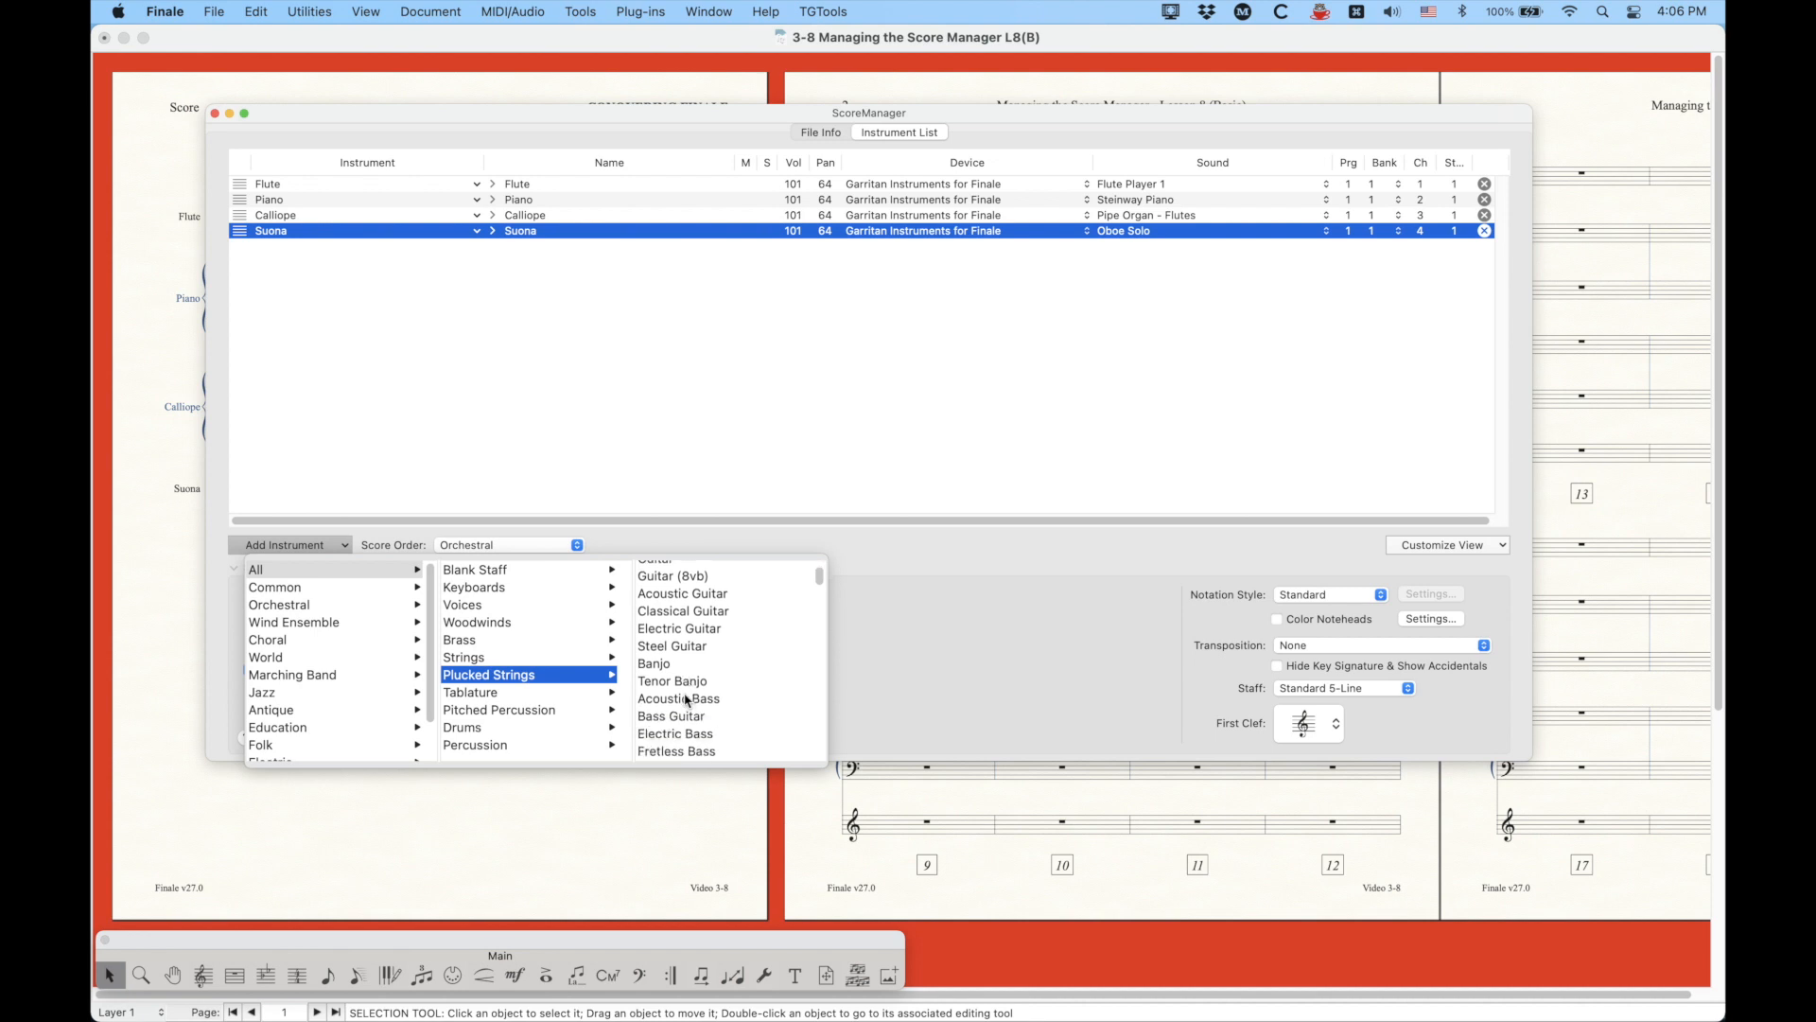
scroll(687, 700, down, 3)
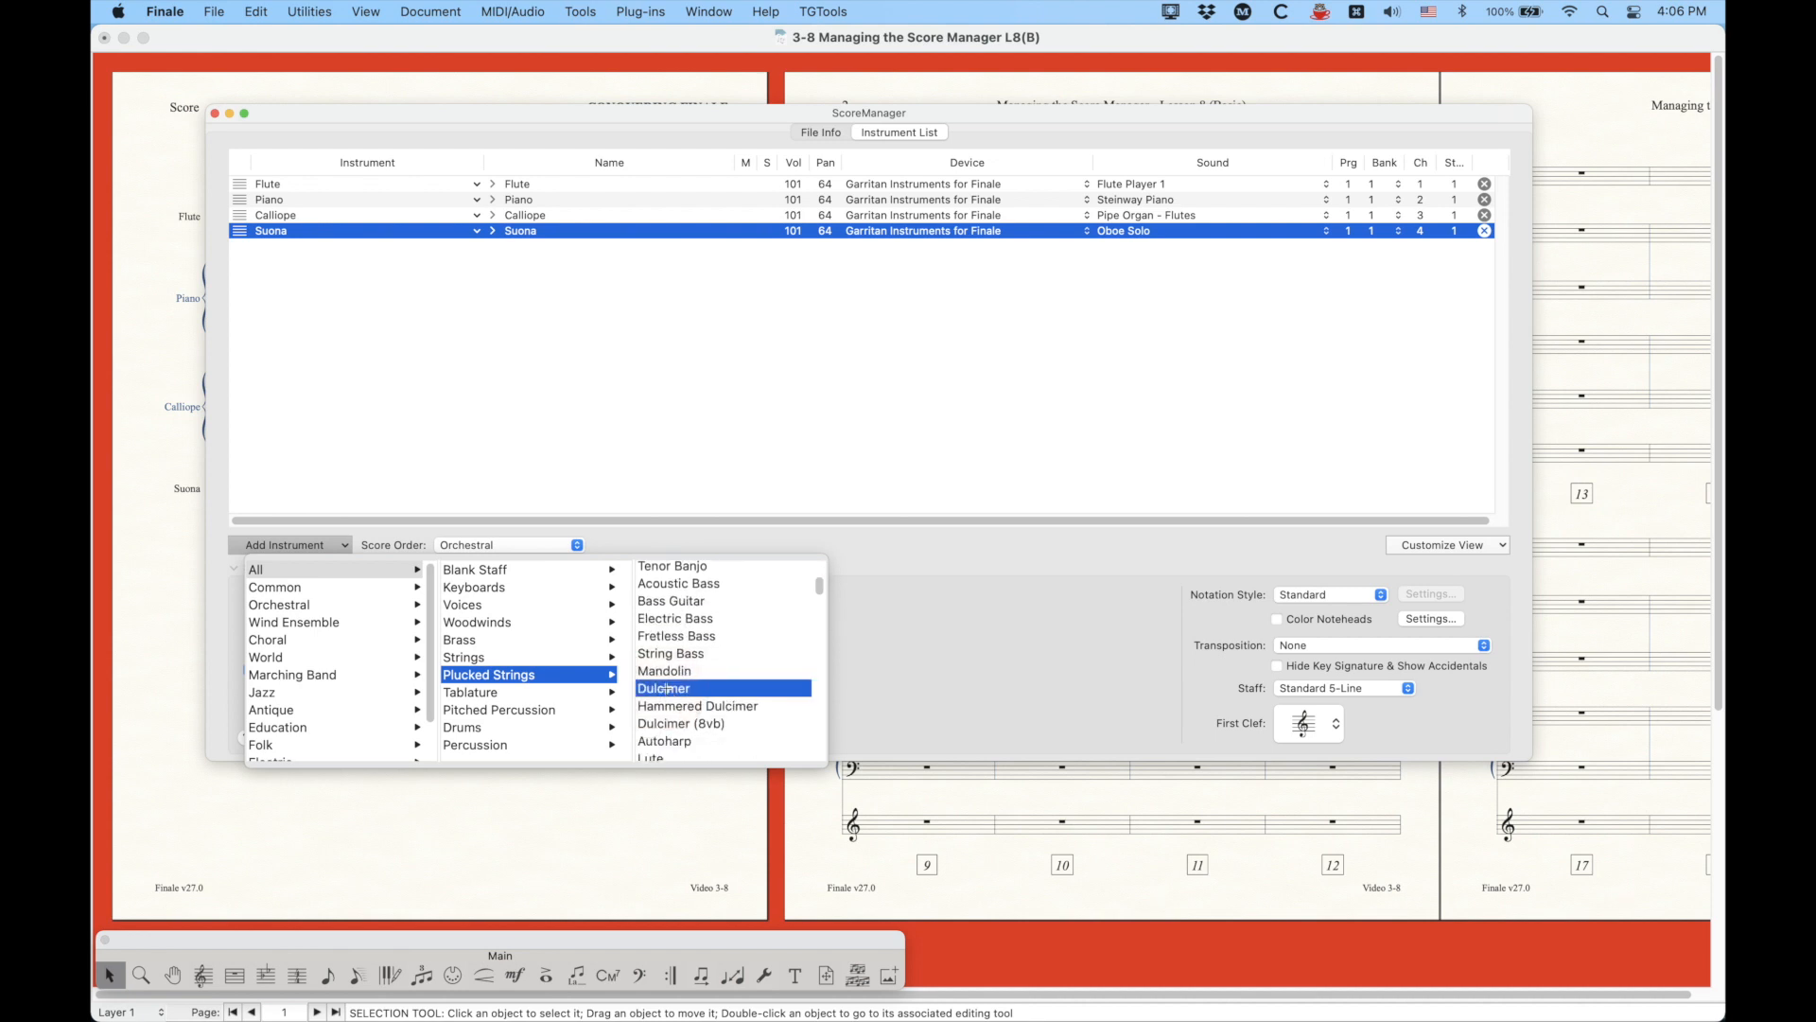
click(669, 688)
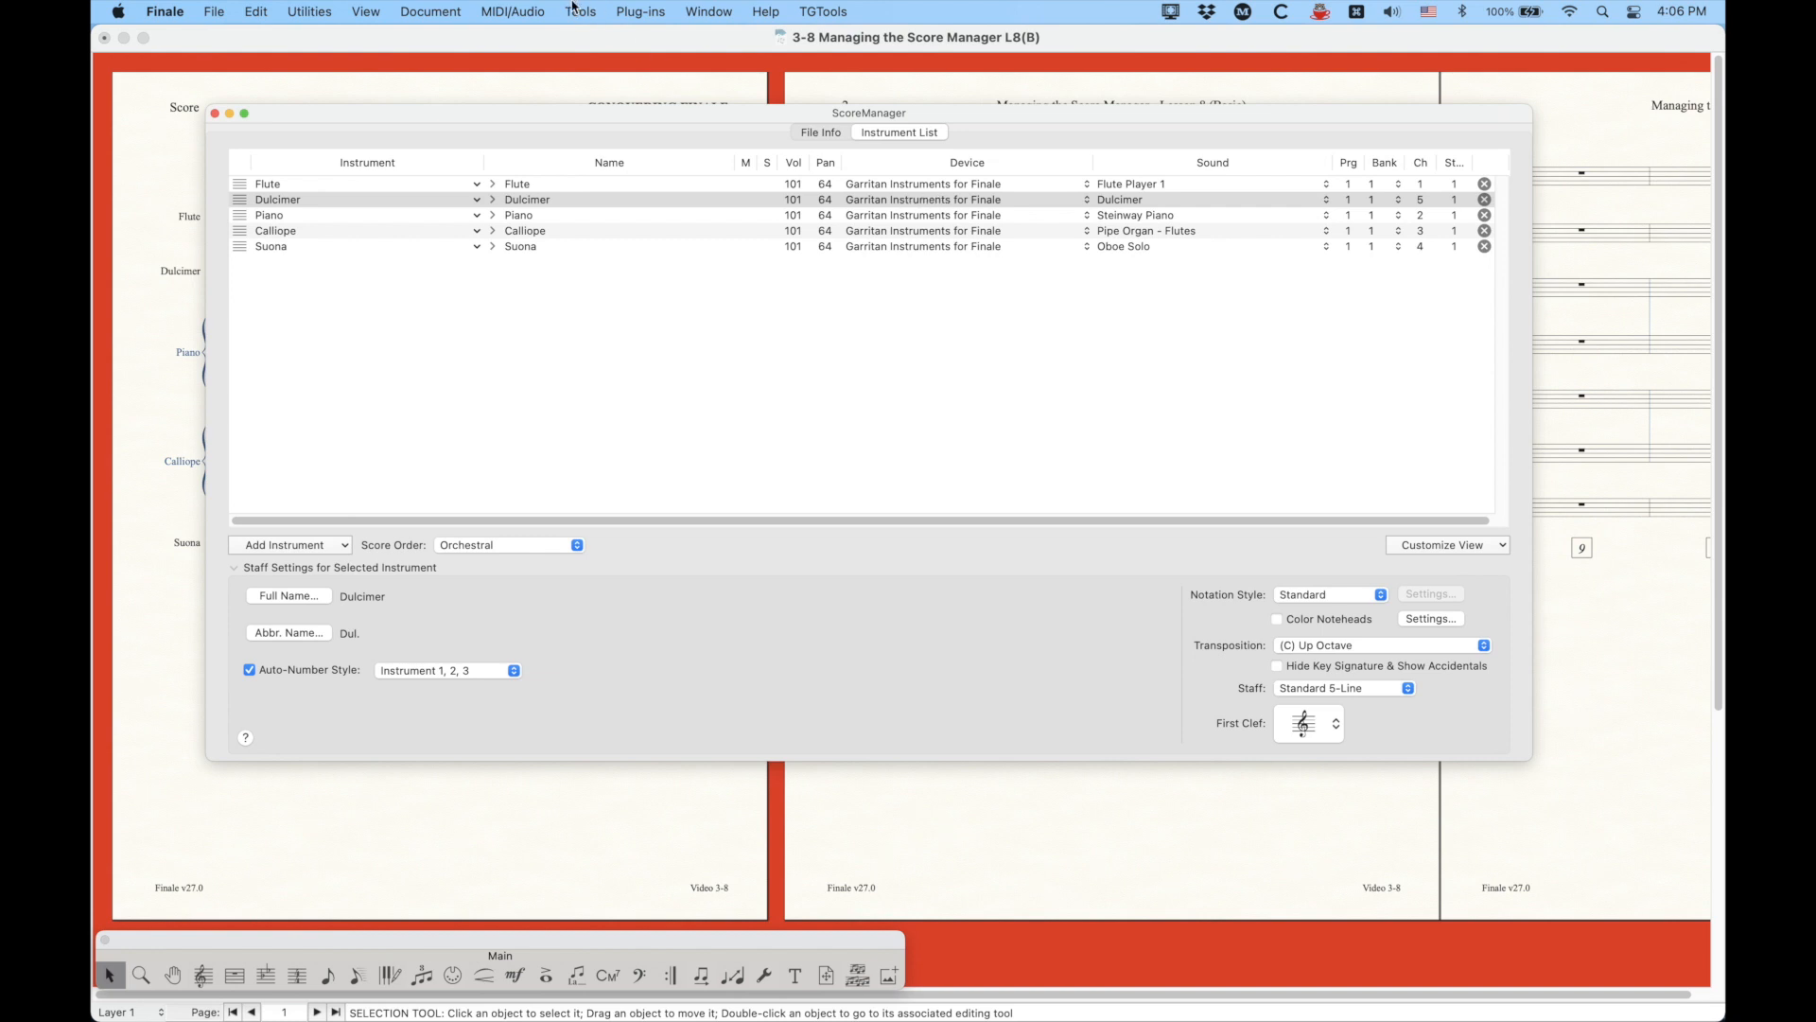
Step: Select the Dulcimer entry and the Suona entry in turn in the instrument list to review their settings
click(535, 10)
click(534, 7)
click(242, 201)
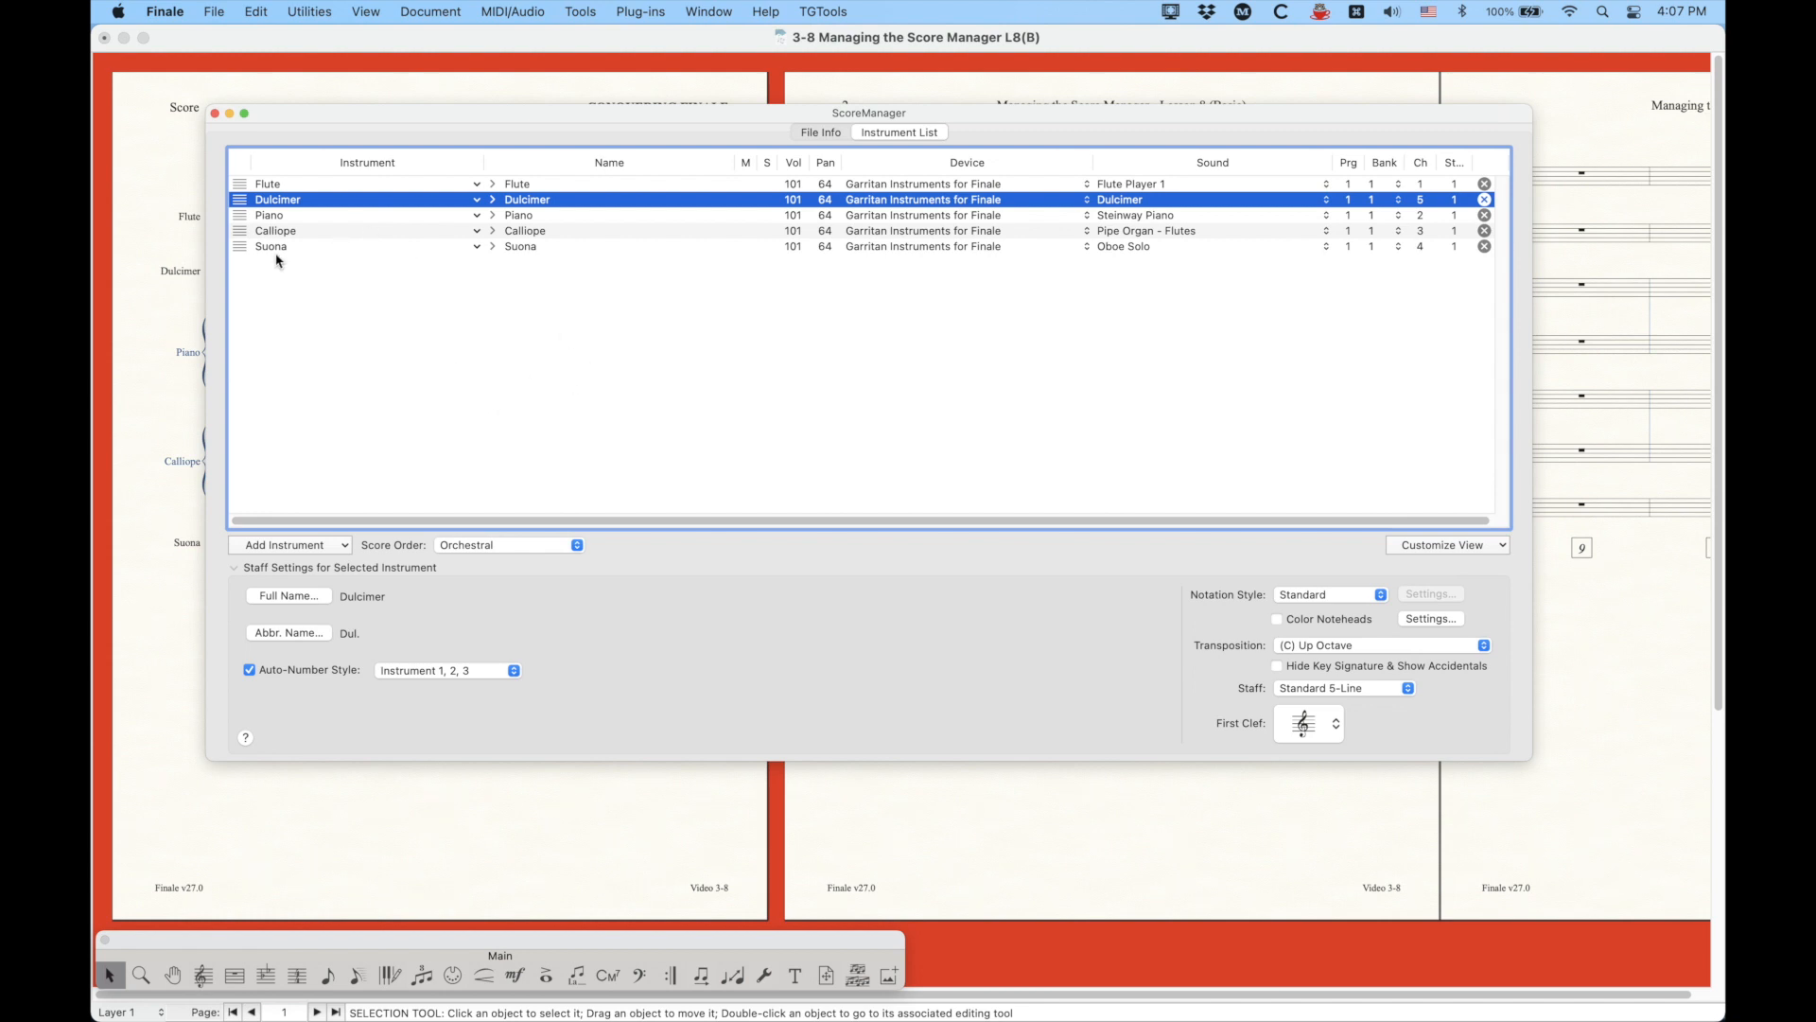
click(251, 246)
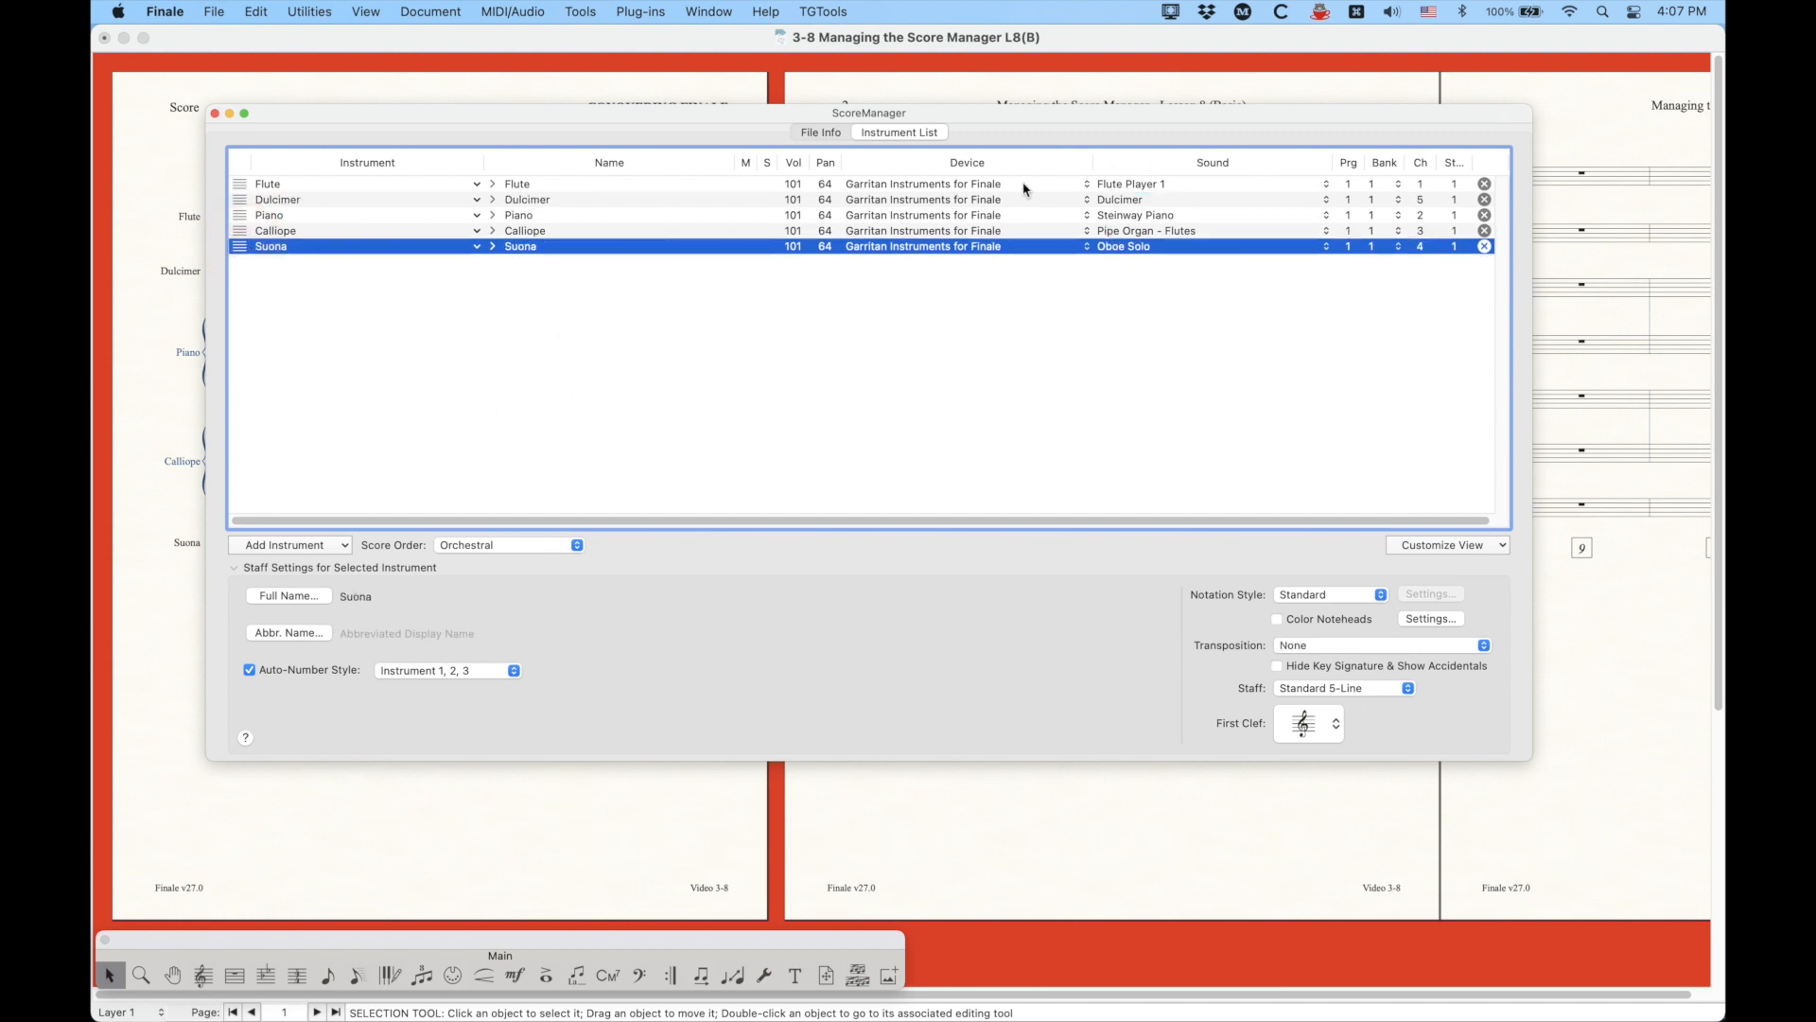
Step: Add a Bell Tree to the score from the Percussion family of all instruments
click(342, 546)
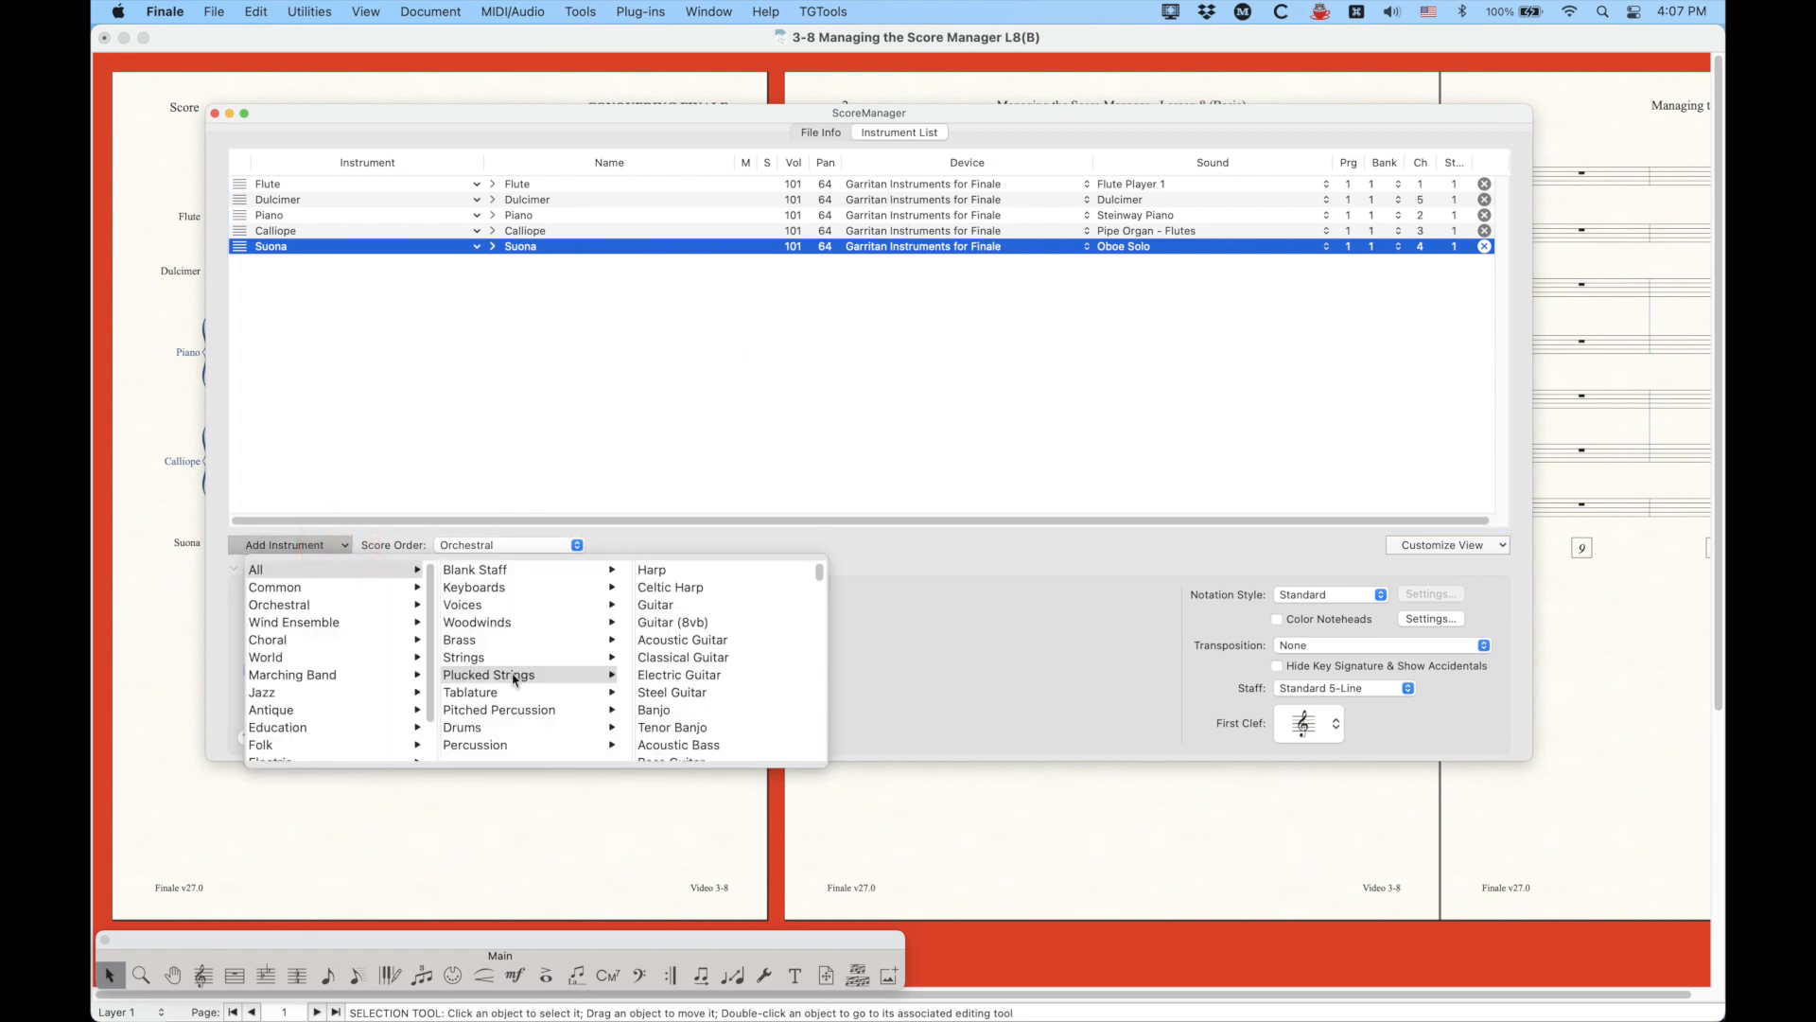
mouse_move(488, 746)
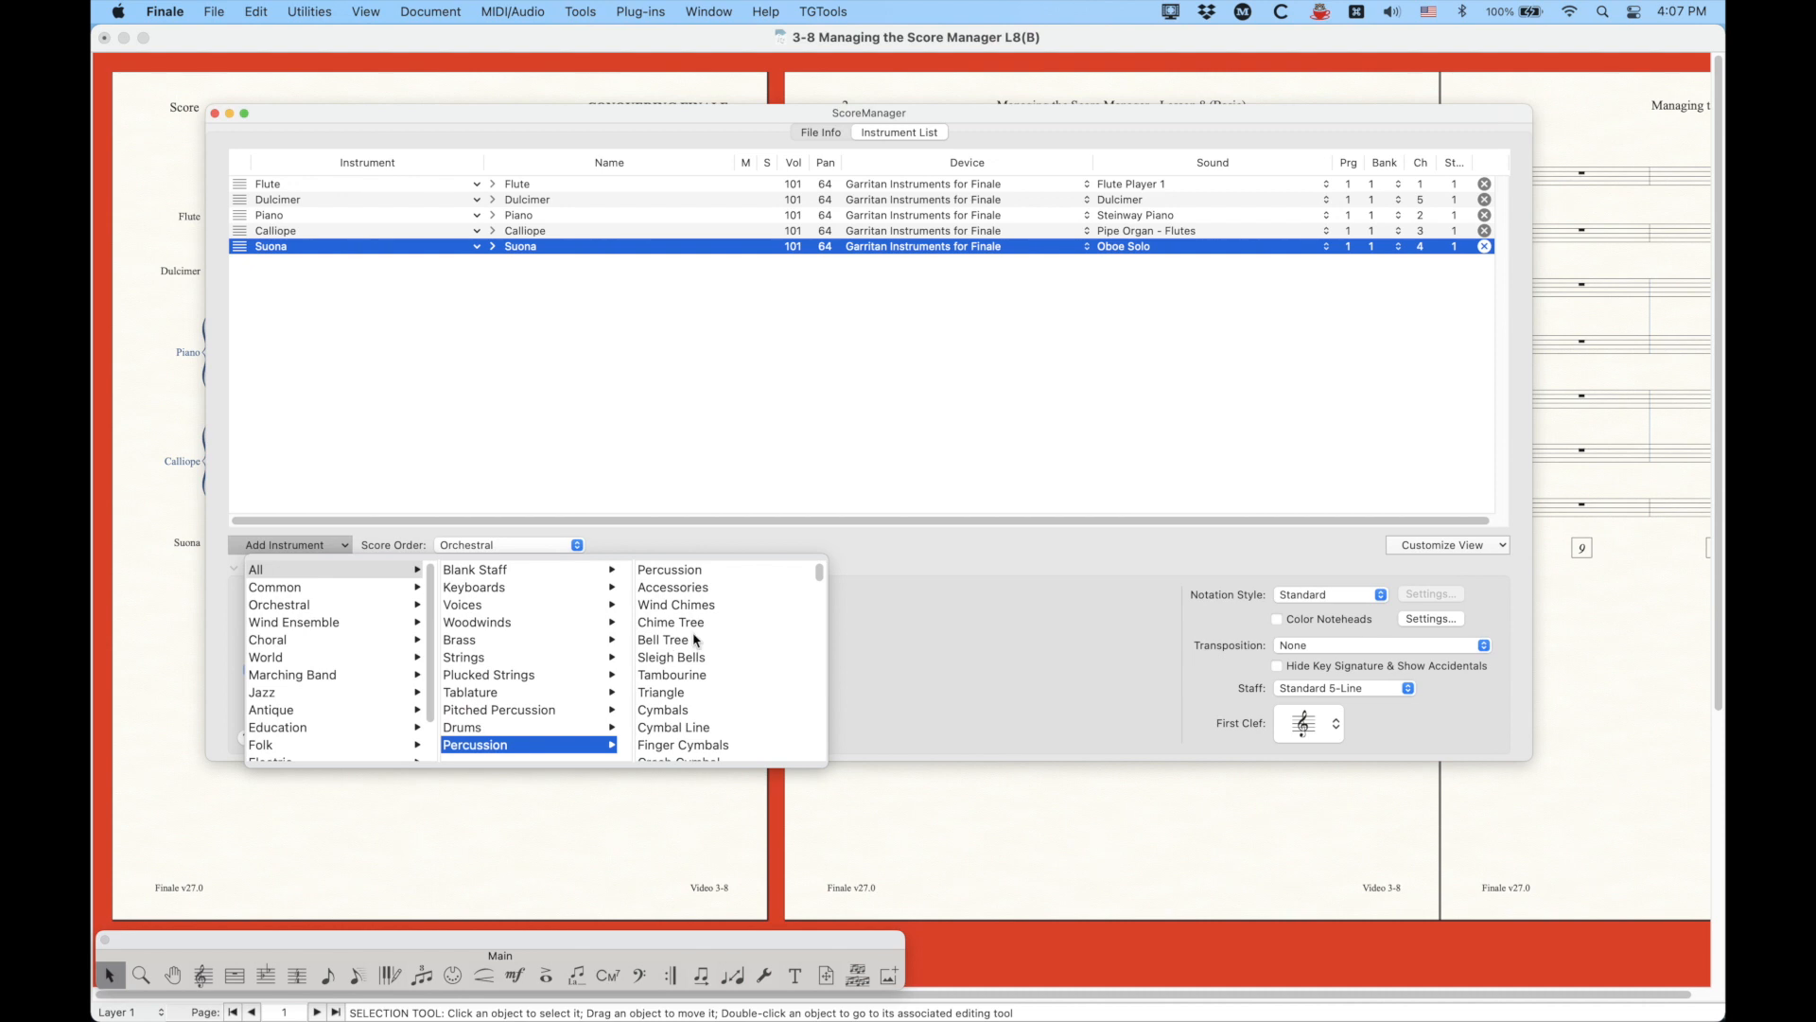
click(693, 639)
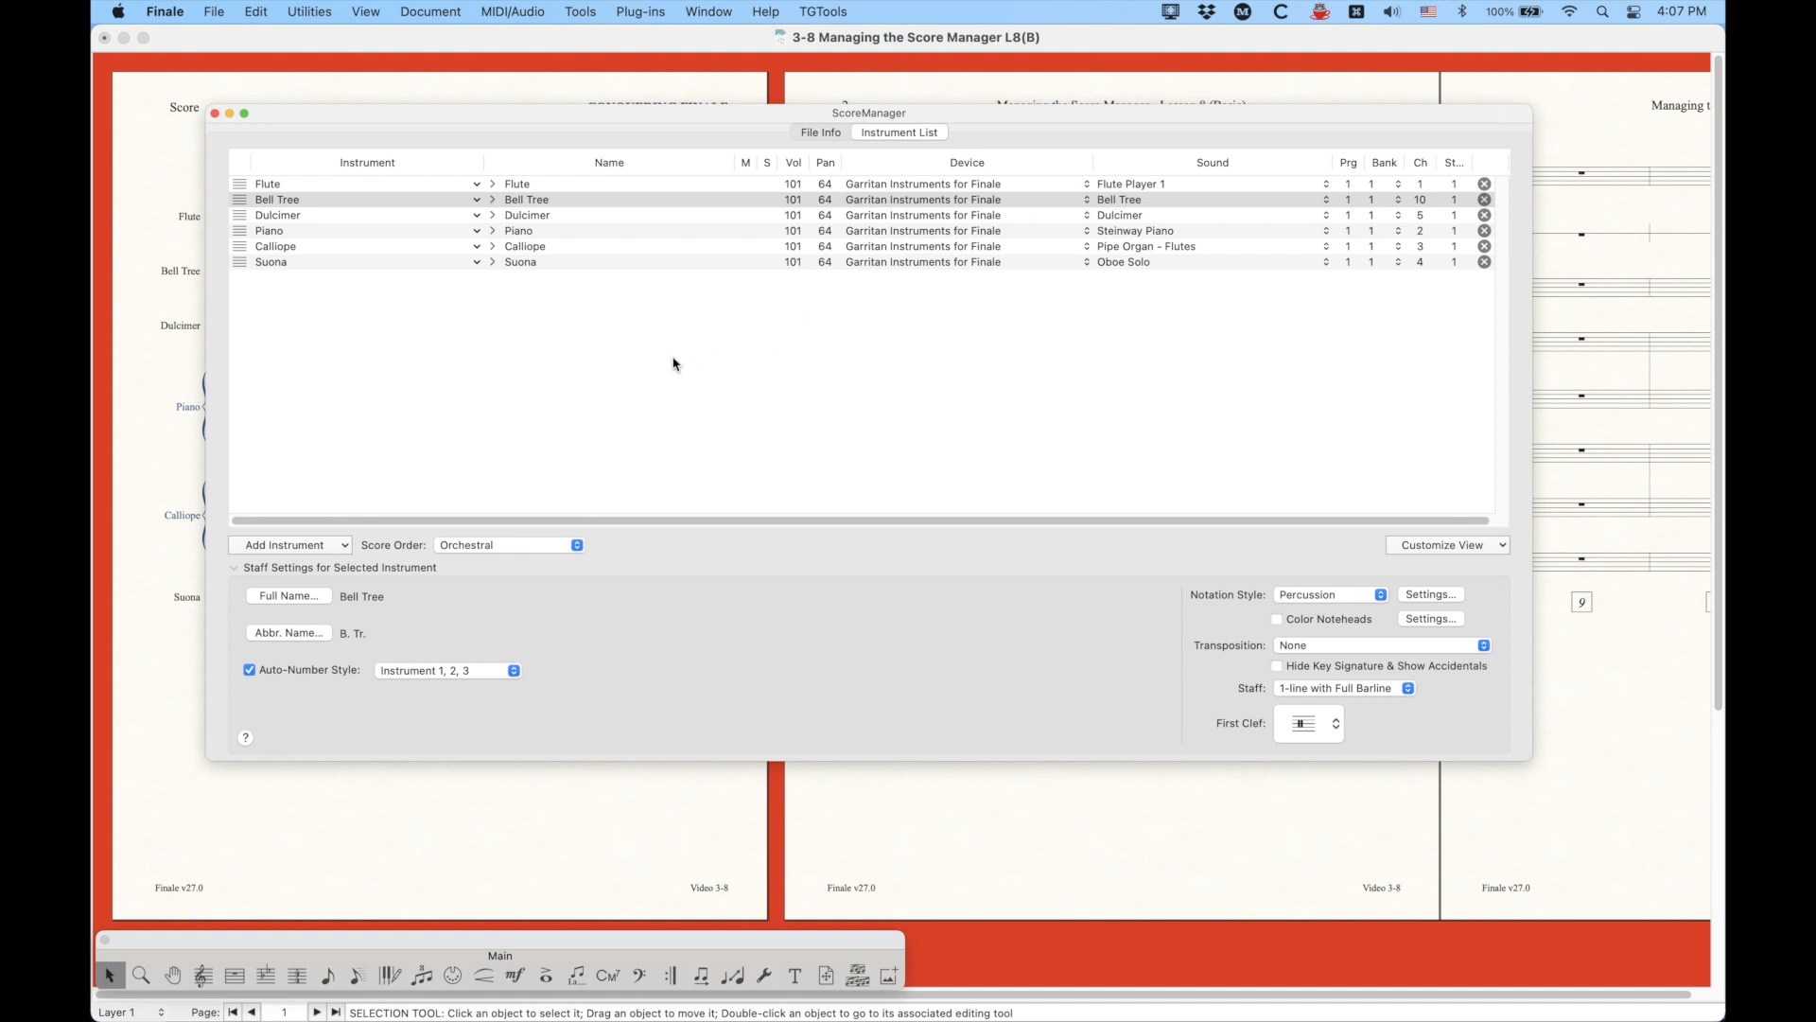
Step: Move the ScoreManager aside to reveal the score's clefs and browse the available Percussion and Pitched Percussion instruments
drag(617, 114, 634, 111)
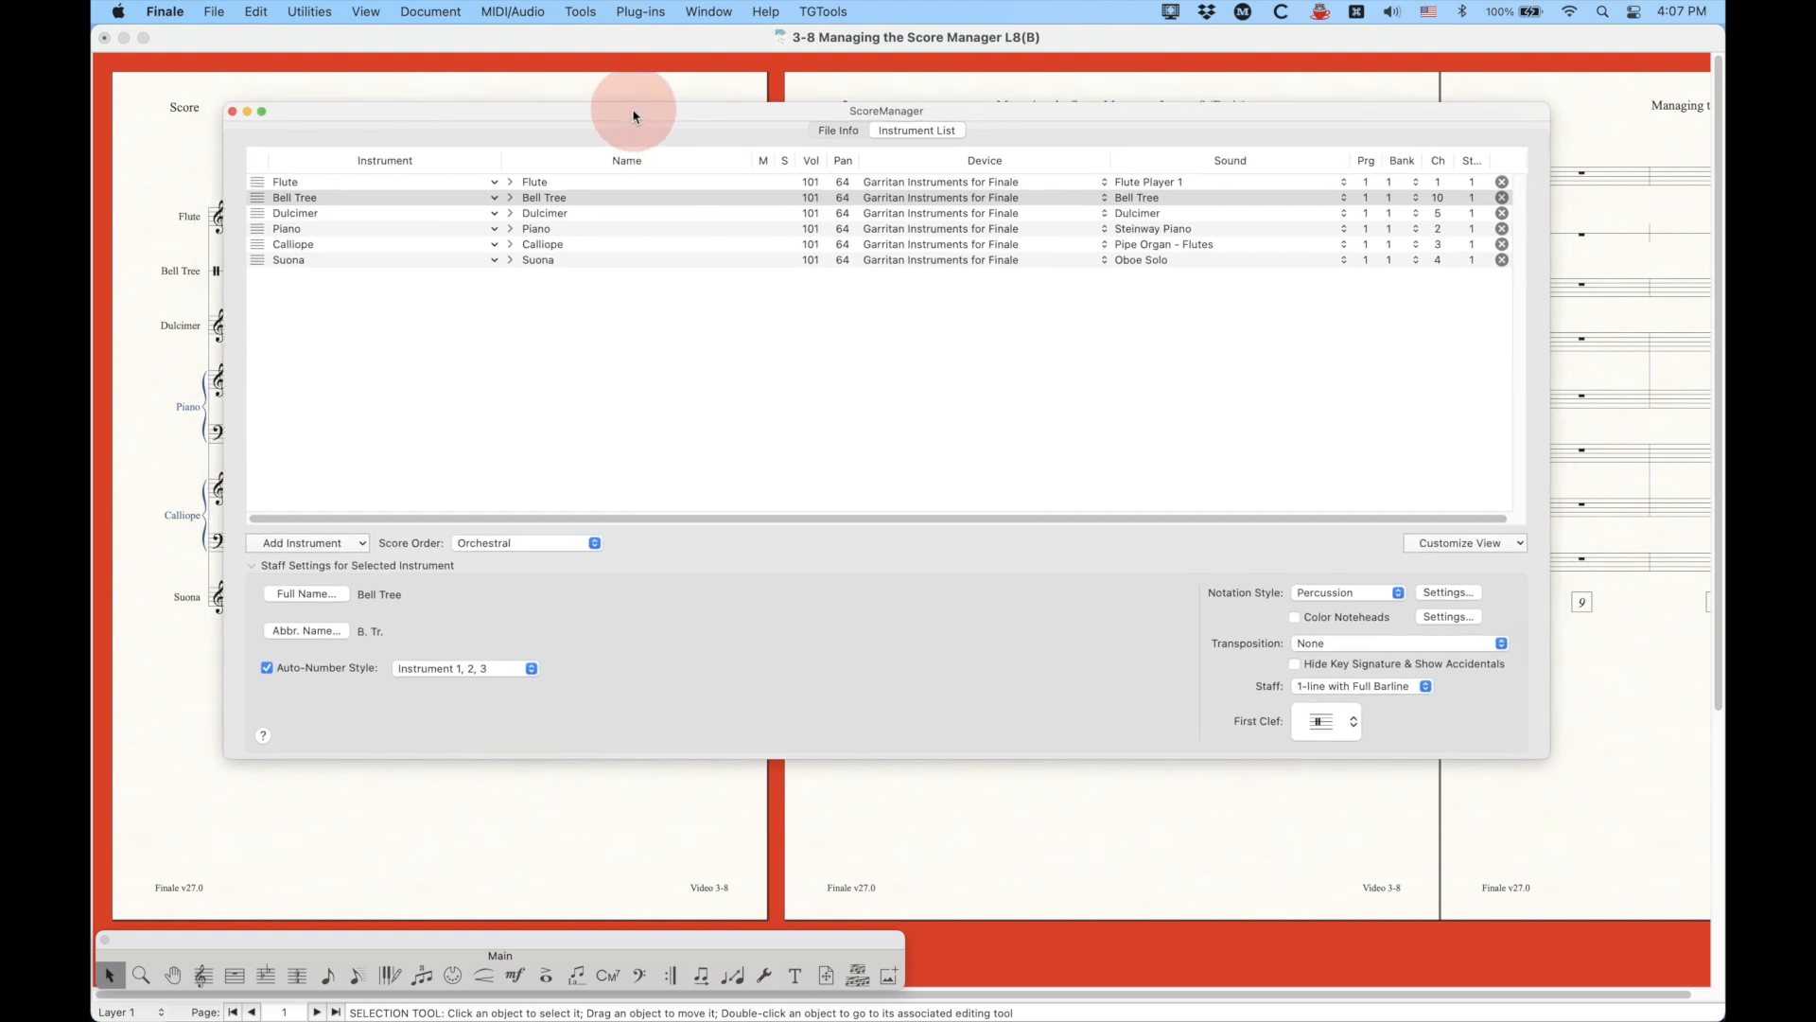
click(367, 549)
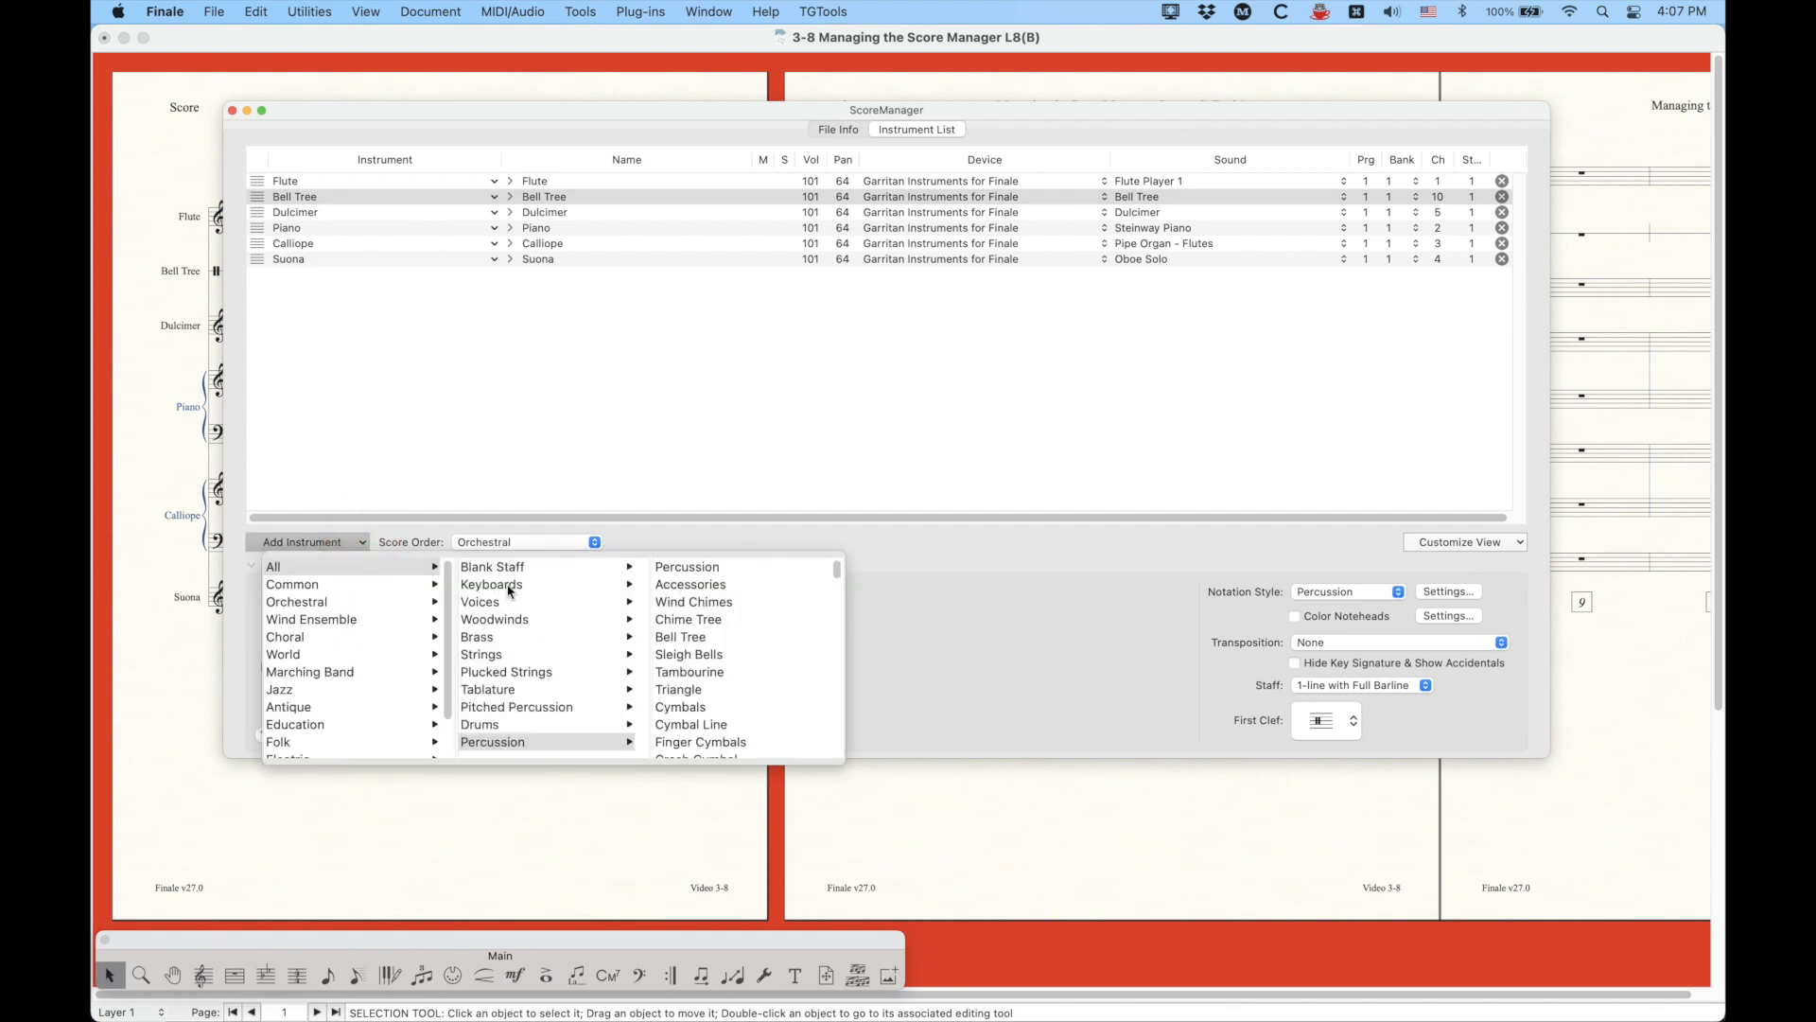
click(506, 745)
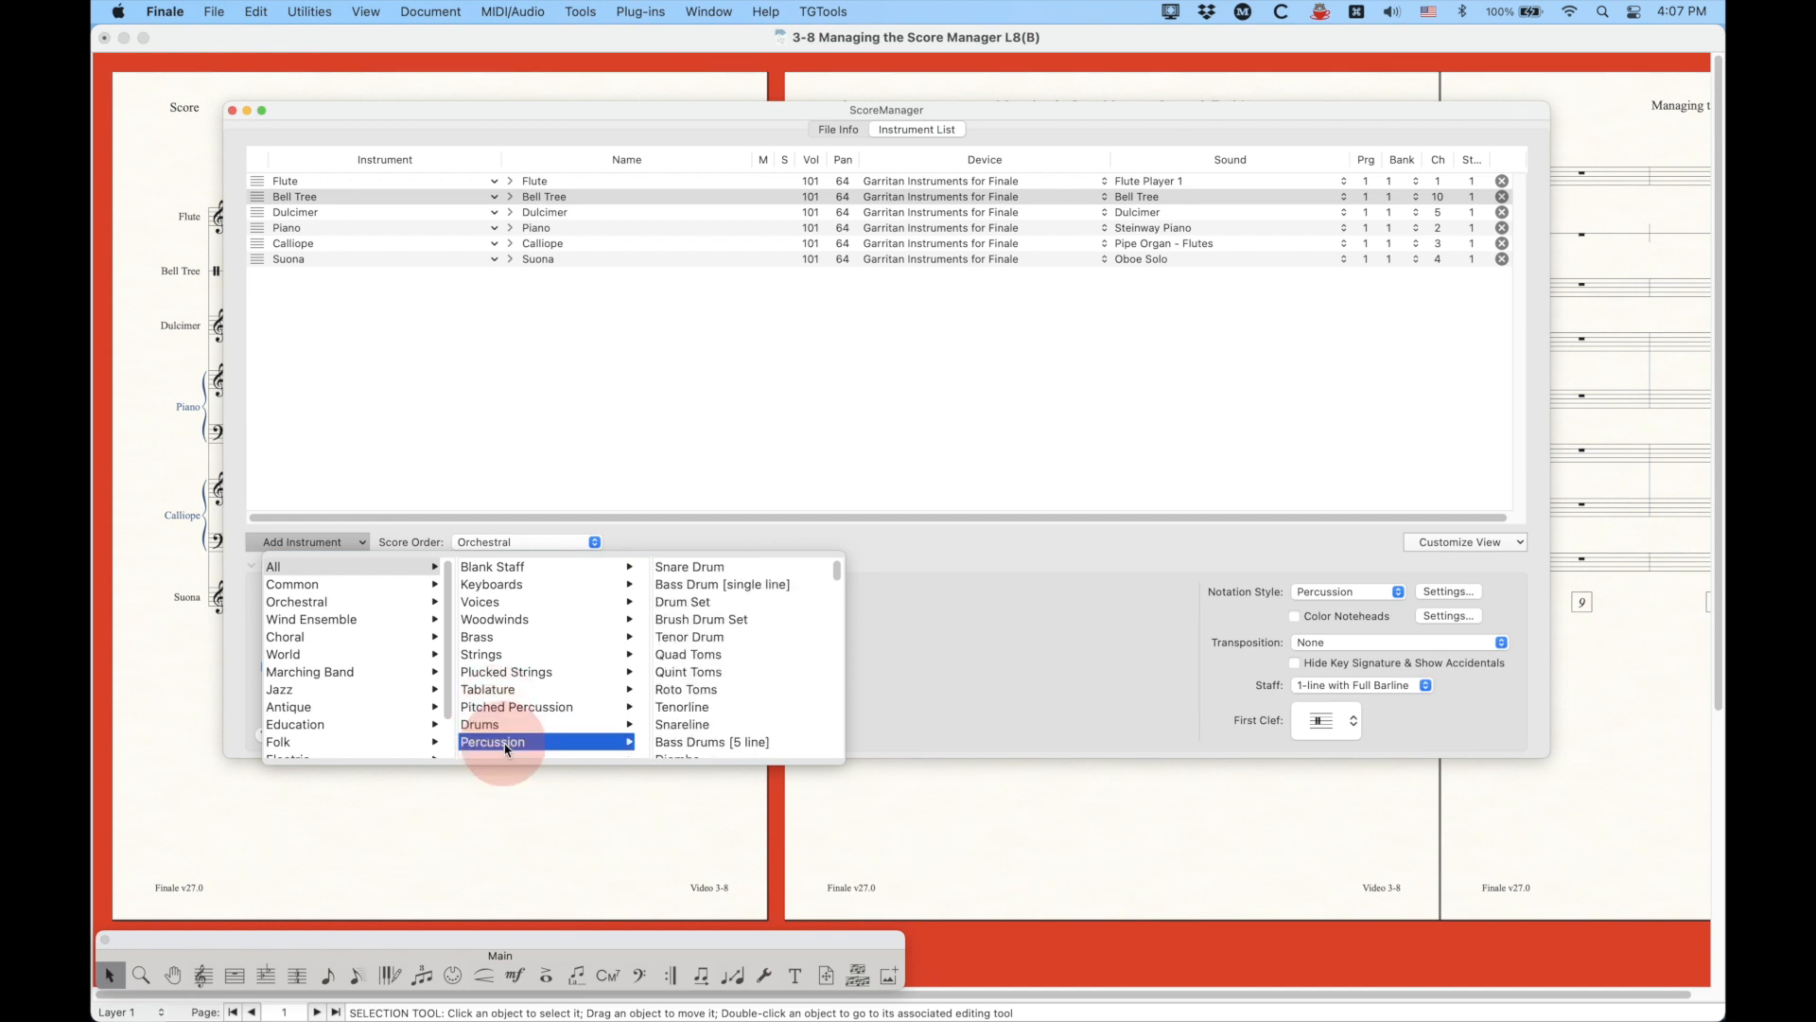
mouse_move(498, 709)
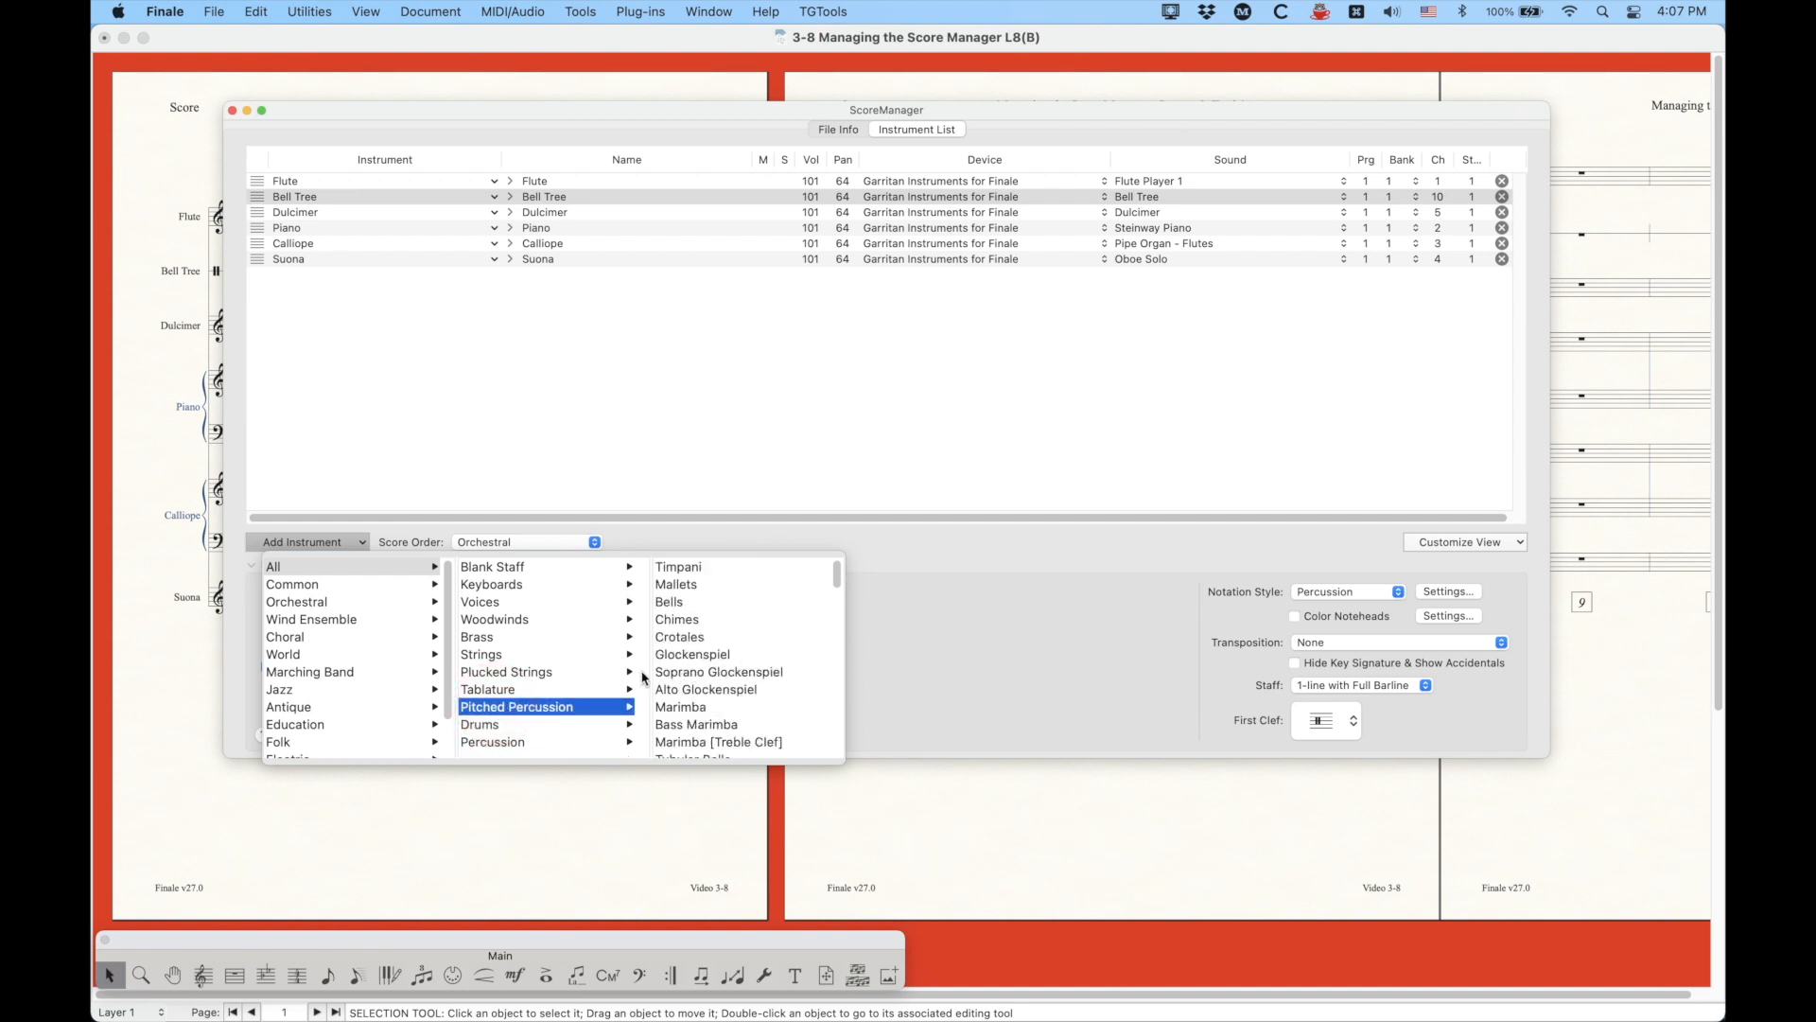